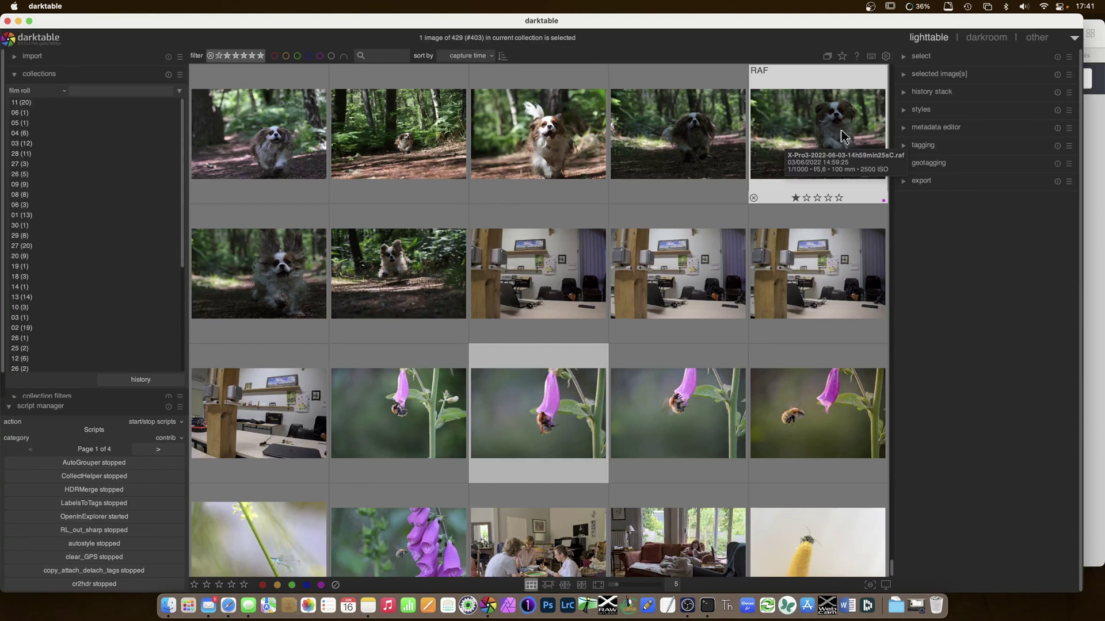
Step: Open the tagging module and expand the Family tag in the tag dictionary
click(906, 149)
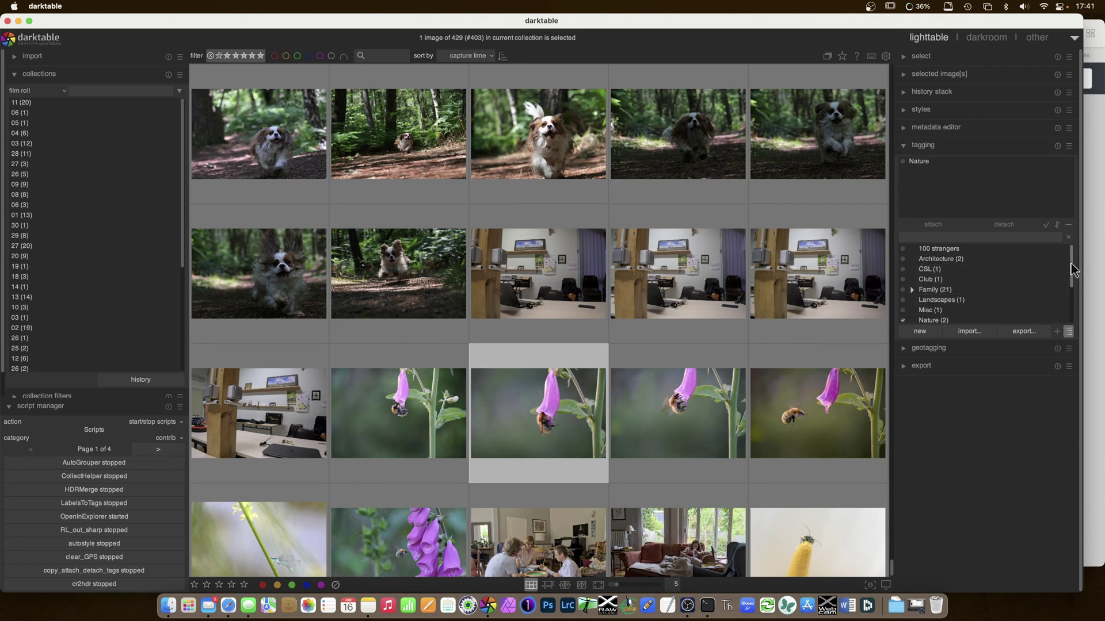
scroll(1077, 267, down, 3)
scroll(1075, 259, up, 3)
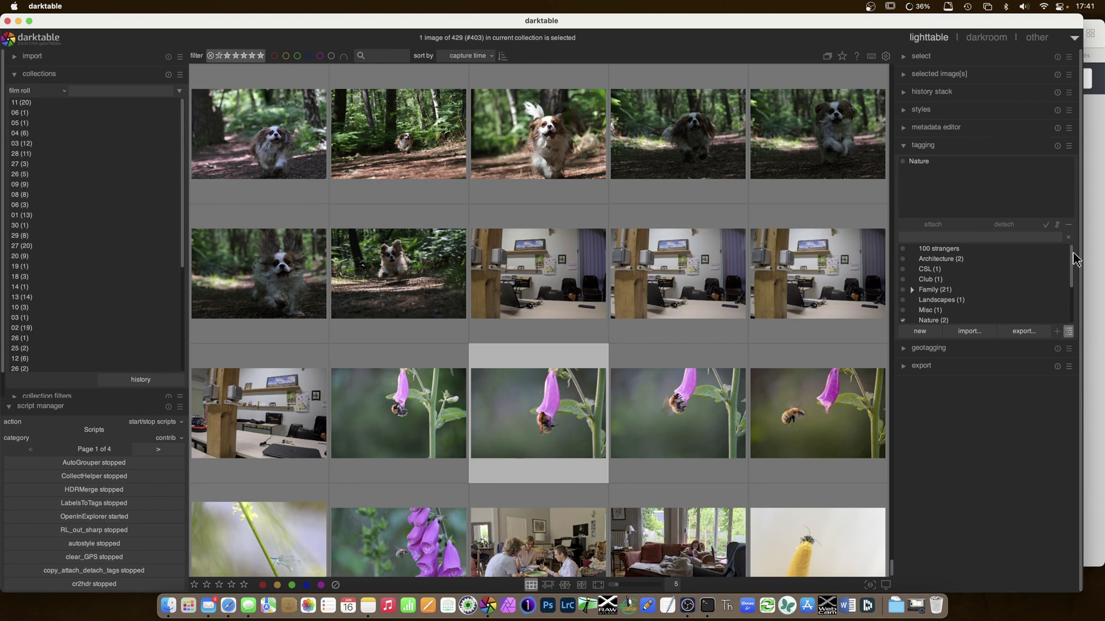
click(914, 293)
click(913, 290)
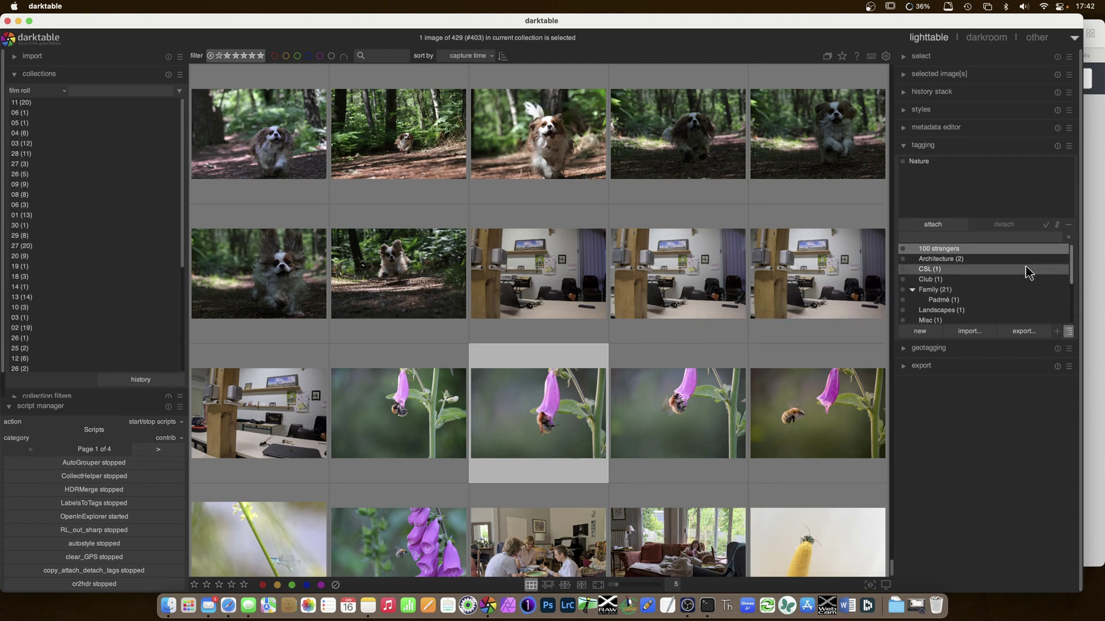
Step: Show the collection of images carrying the lowercase landscape tag from the tag dictionary
drag(1069, 266, 1074, 311)
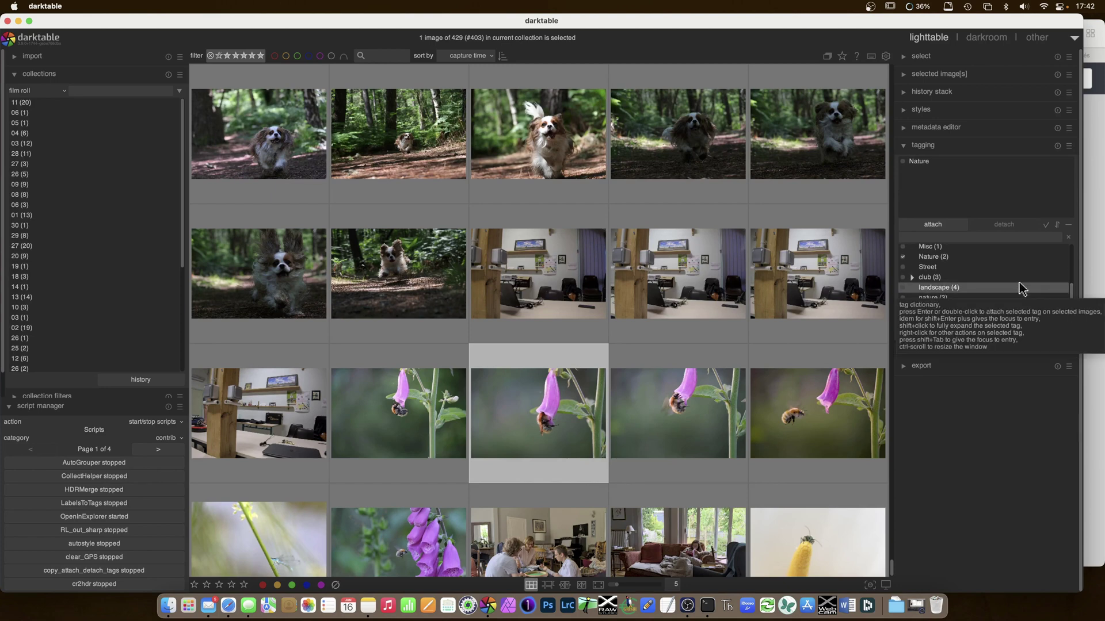
right_click(940, 292)
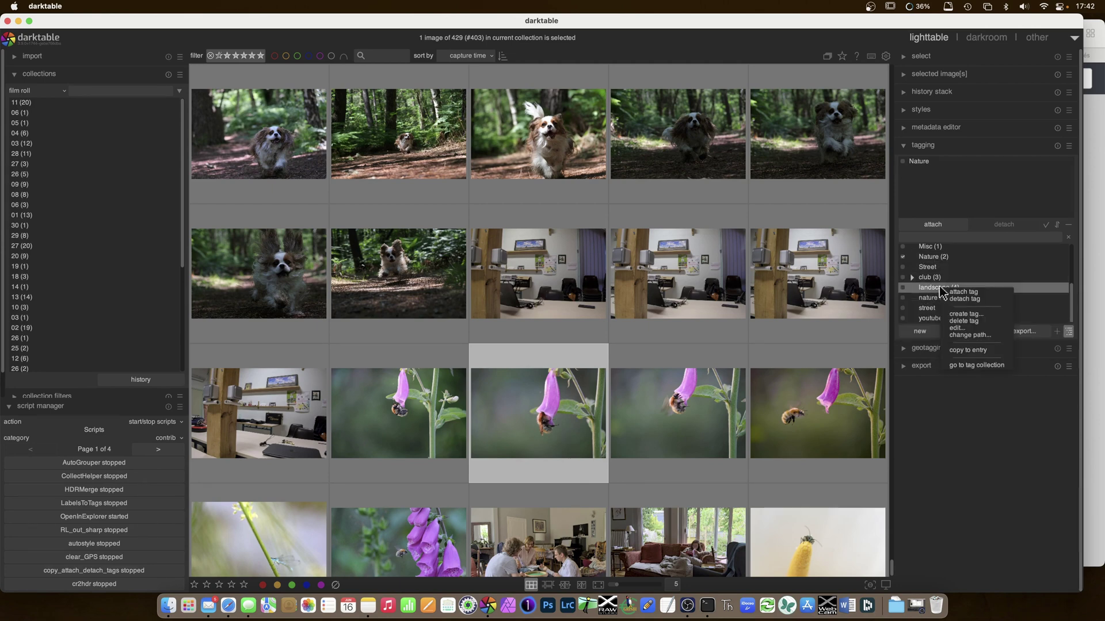
click(985, 366)
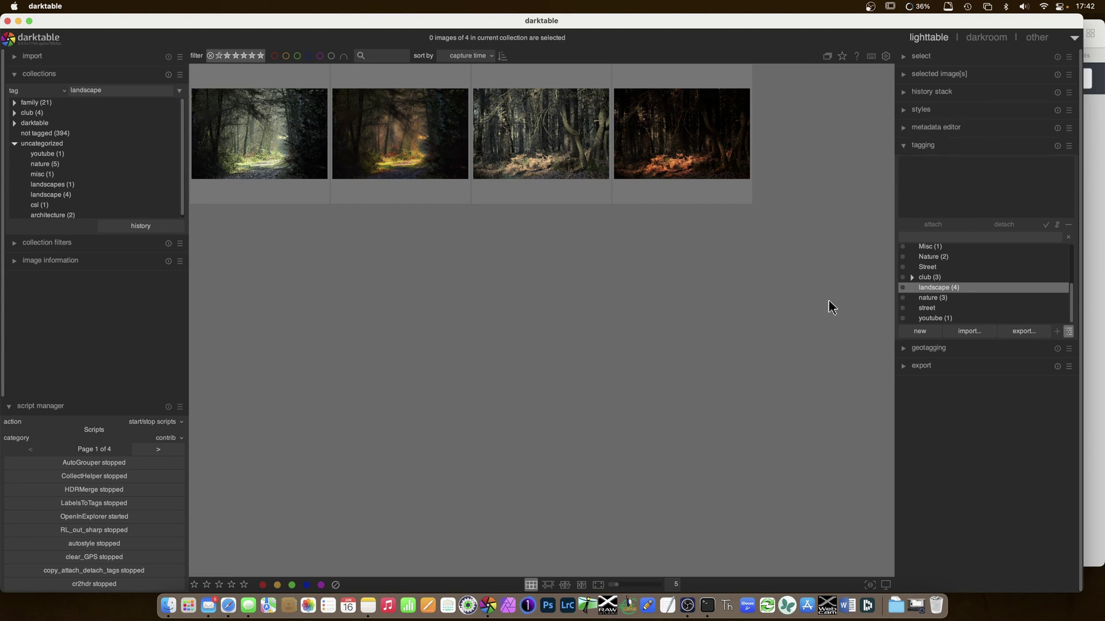
Step: Go back from the landscape tag collection to the previous work collection and find the running dog and foxglove photos
right_click(936, 290)
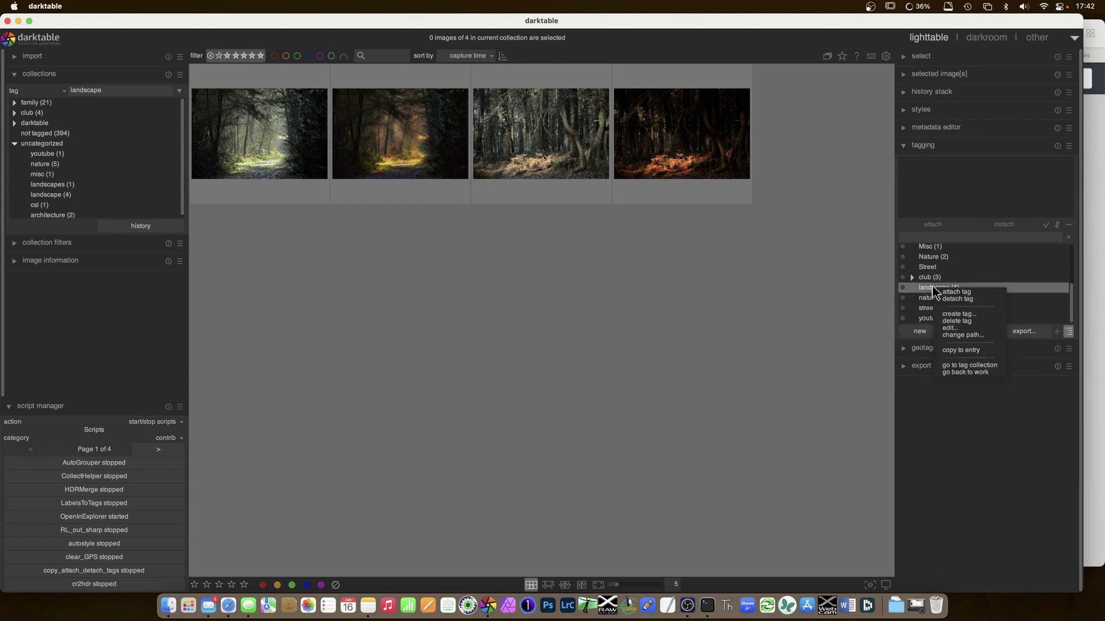
click(969, 373)
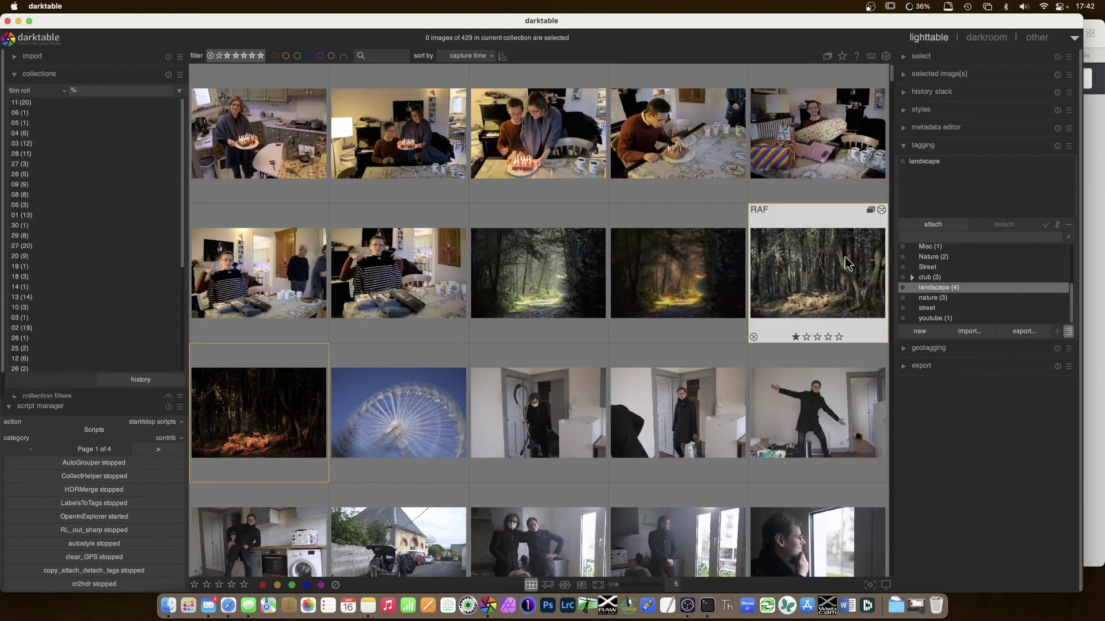
scroll(891, 210, down, 3)
scroll(891, 210, down, 15)
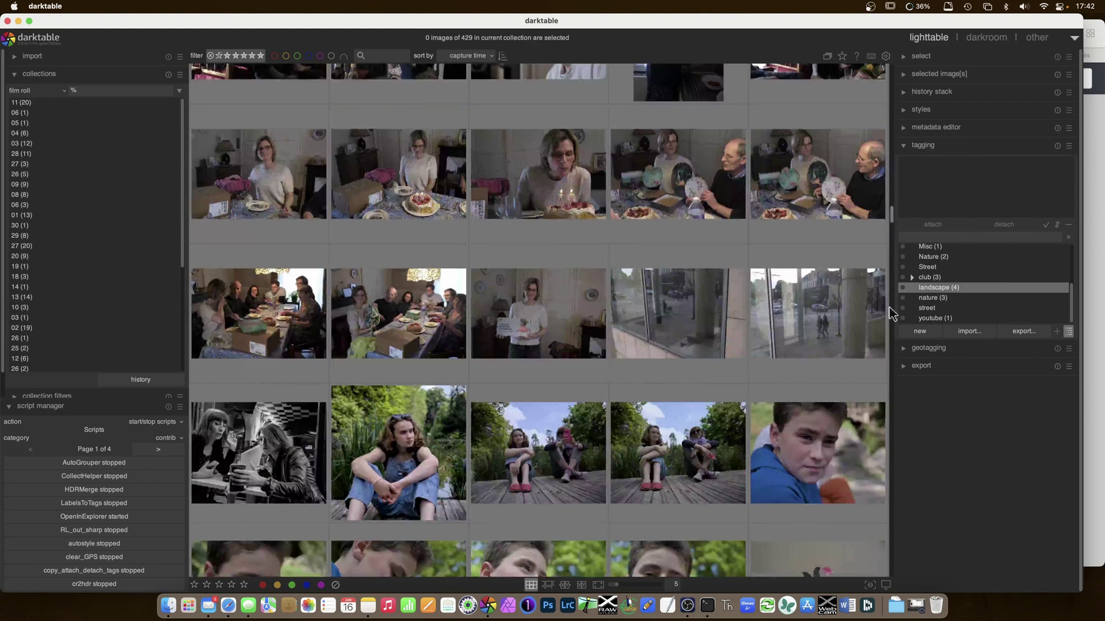
scroll(892, 404, down, 15)
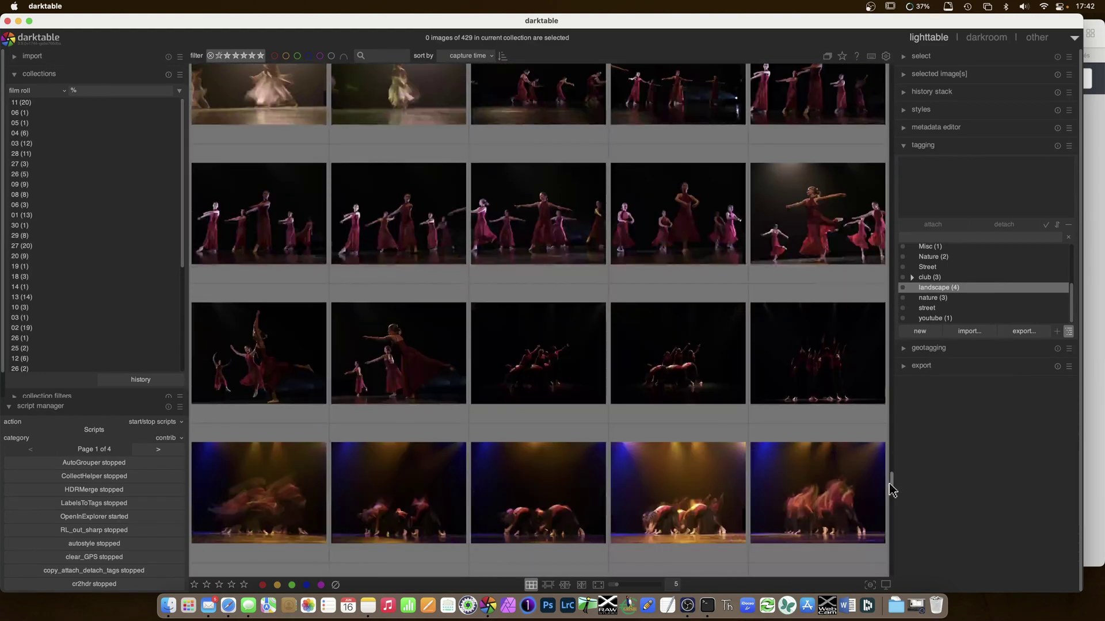
drag(891, 491, 892, 546)
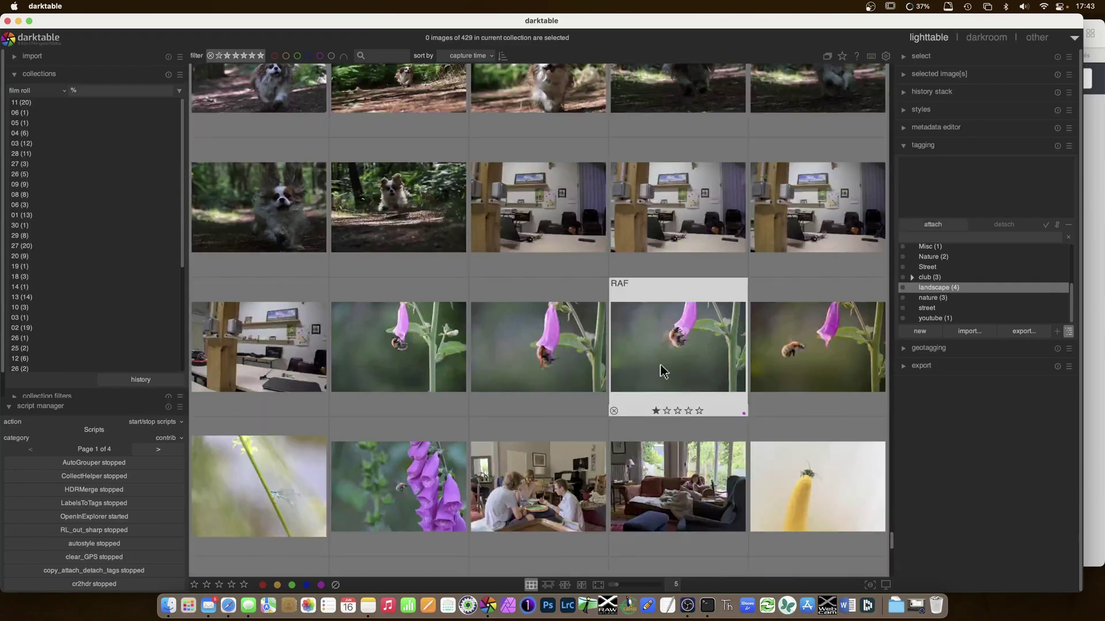
scroll(660, 368, up, 1)
scroll(661, 368, up, 2)
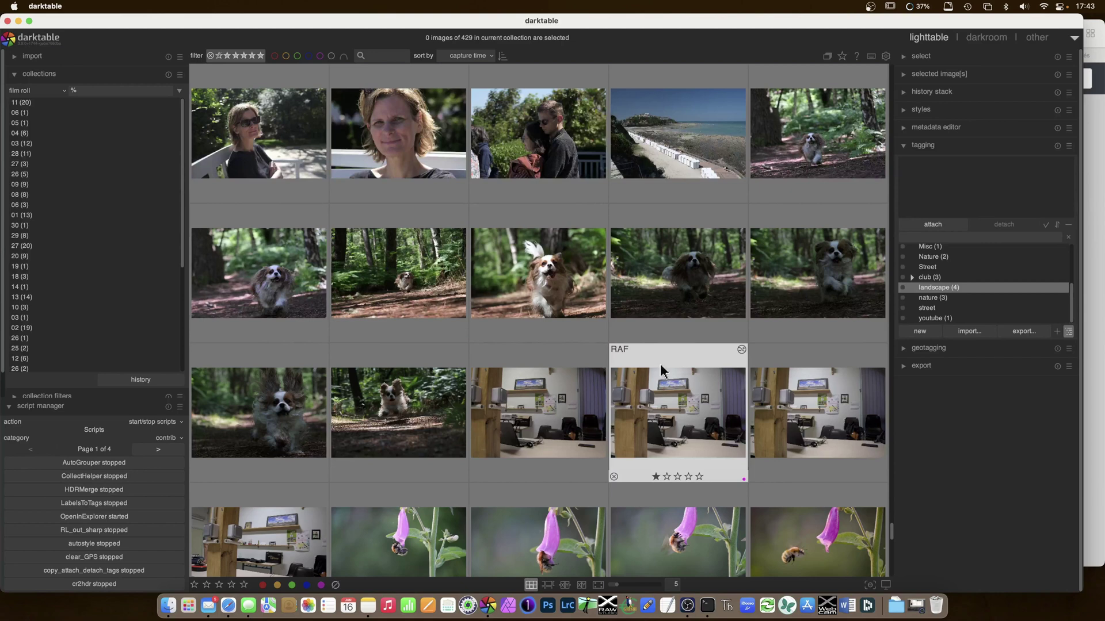
scroll(661, 372, down, 1)
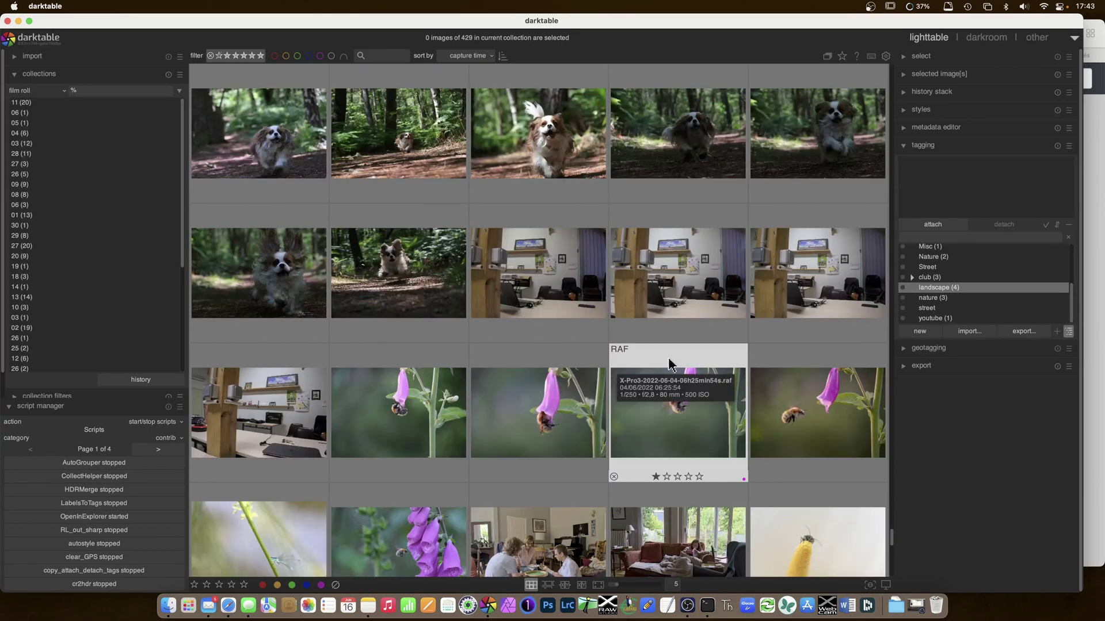
Step: Collapse the collections module and reopen the script manager so its script list is available
click(9, 407)
click(12, 74)
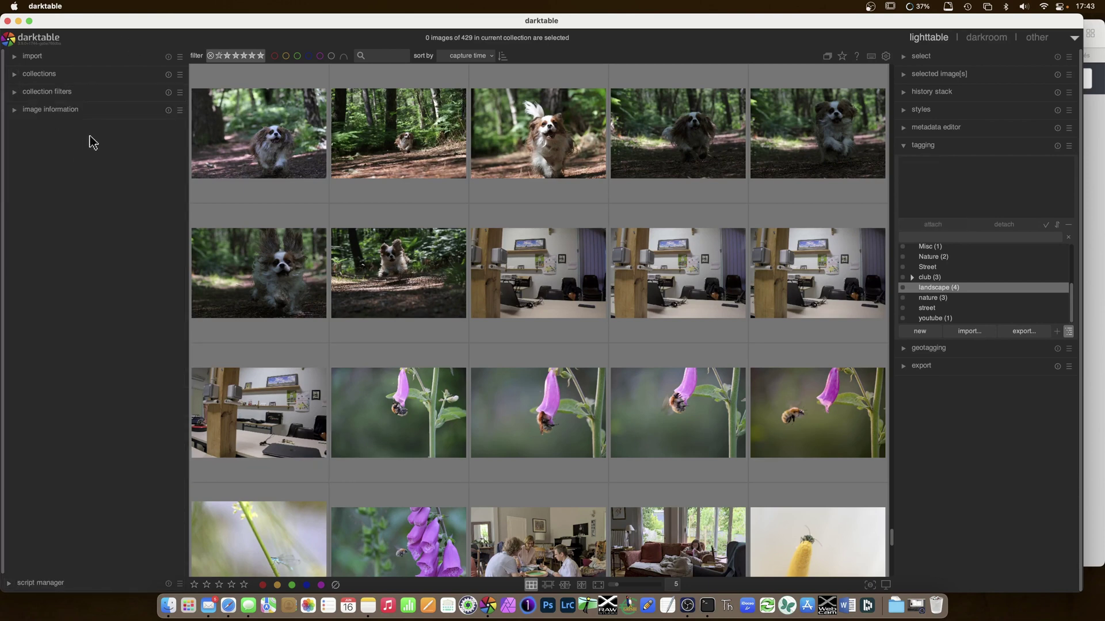
click(11, 582)
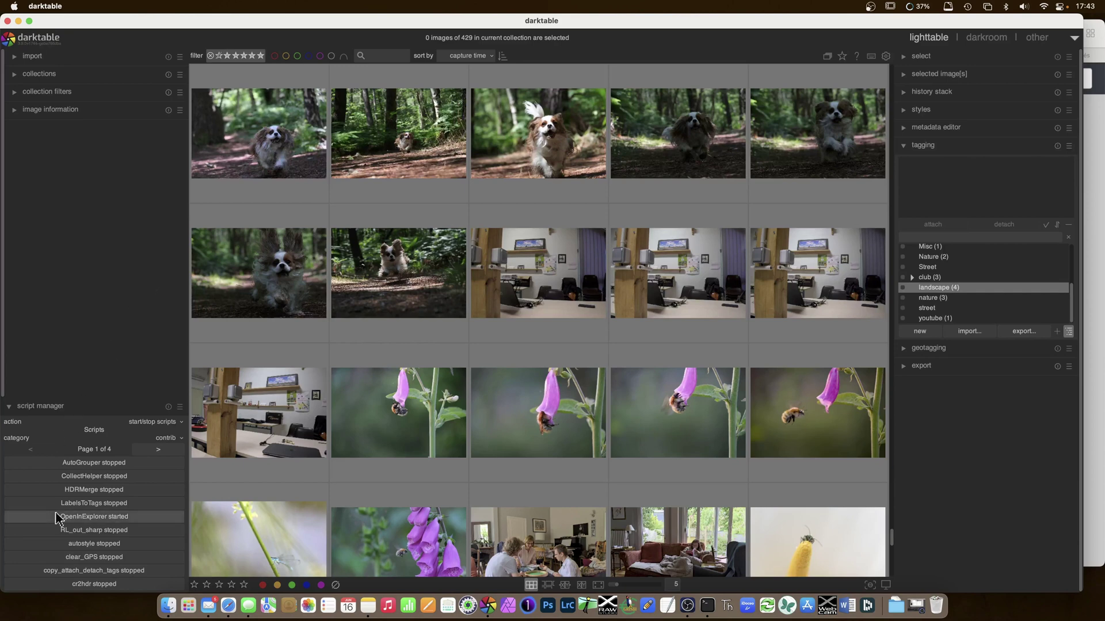
Step: Start the quicktag script from the contrib category and open the quicktag module in place of the script manager
click(156, 449)
click(155, 450)
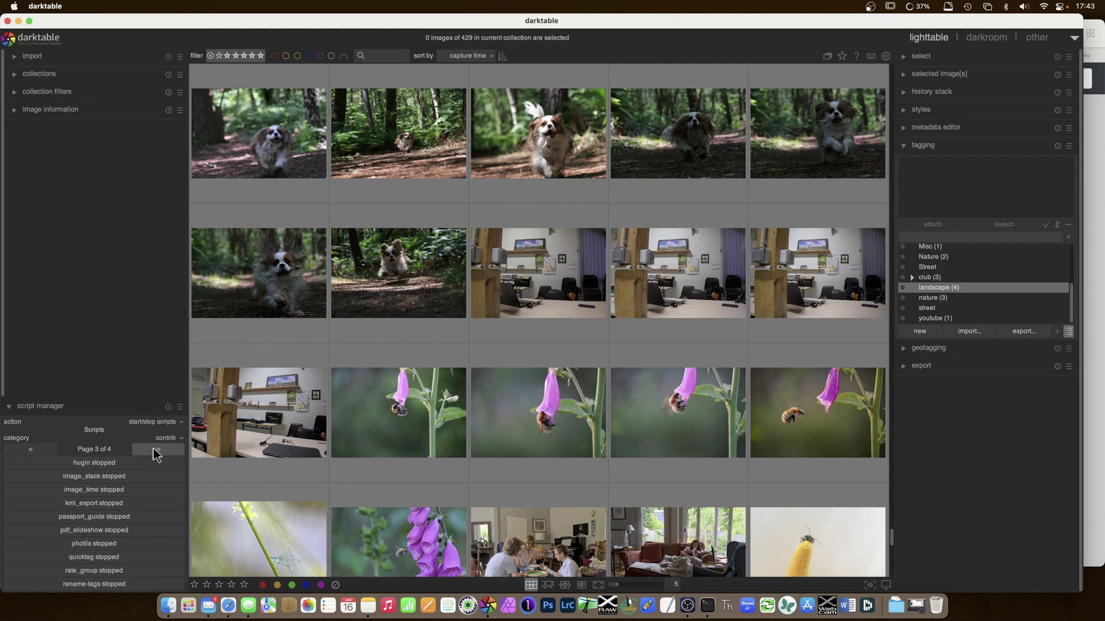
click(176, 426)
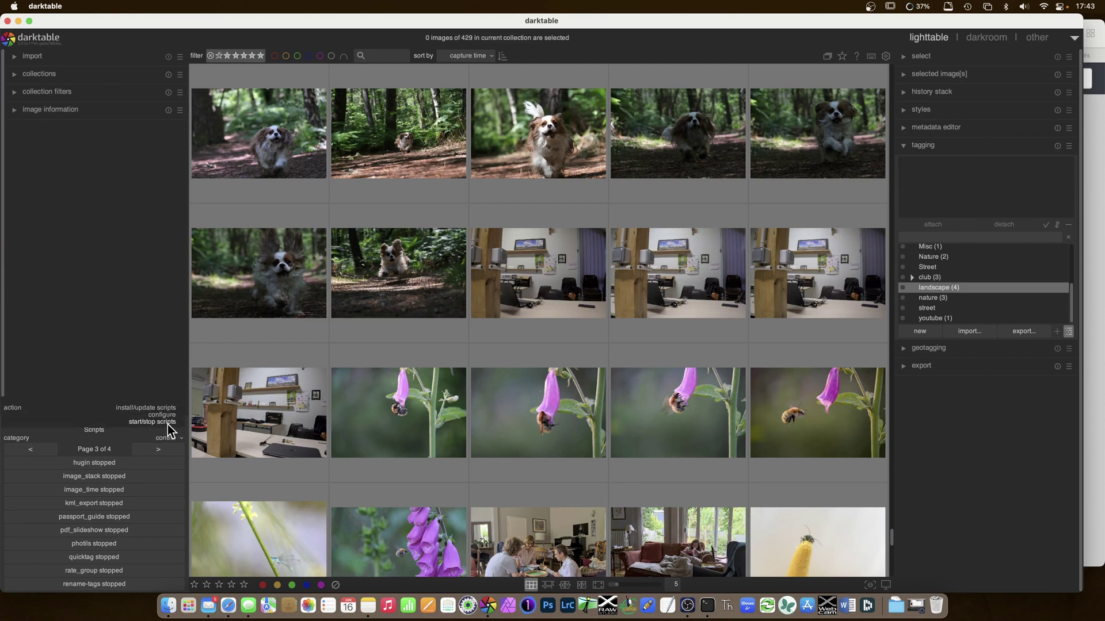
click(166, 424)
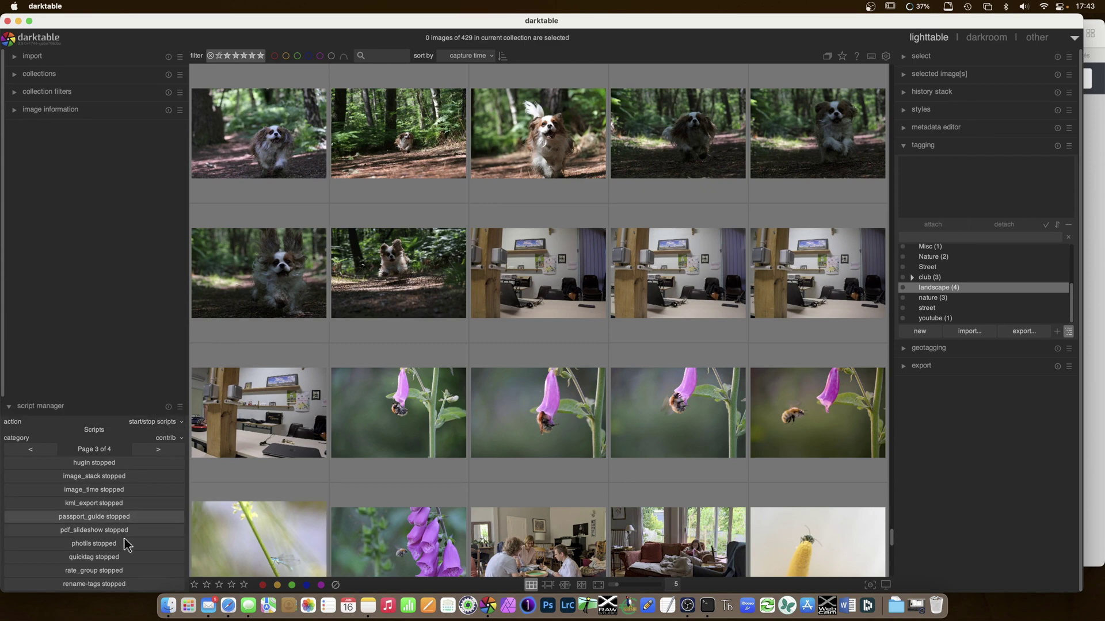
click(104, 561)
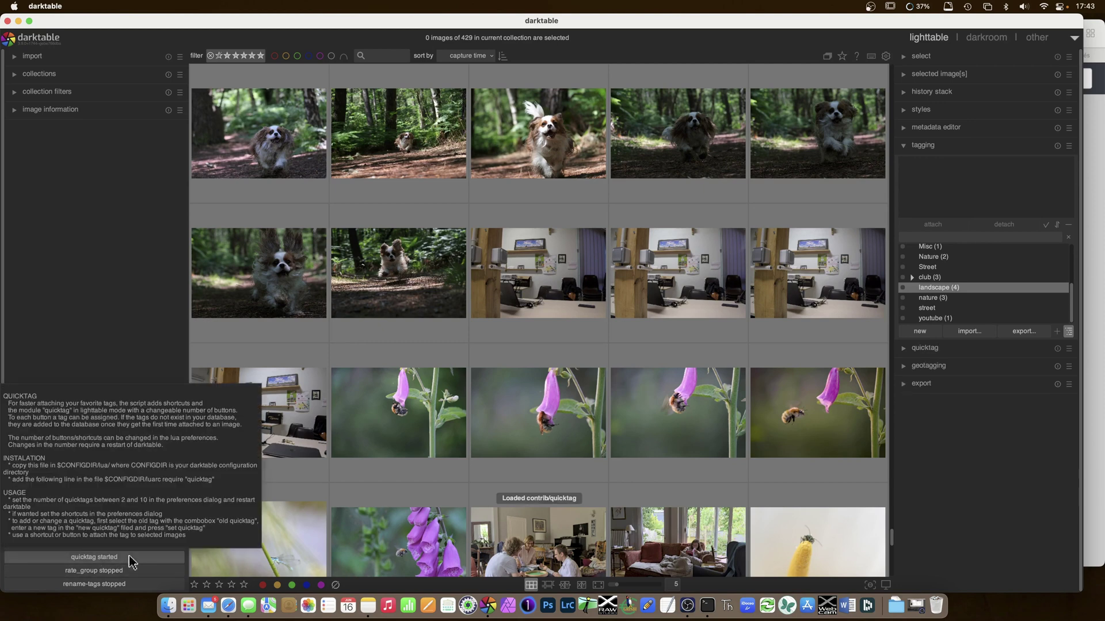
click(10, 406)
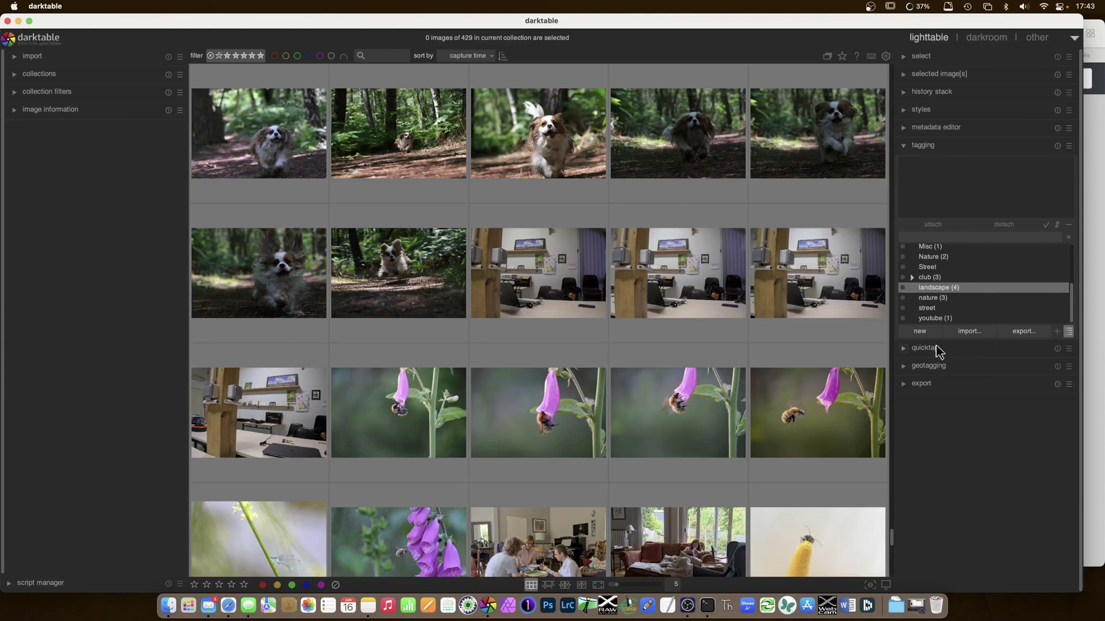
click(904, 349)
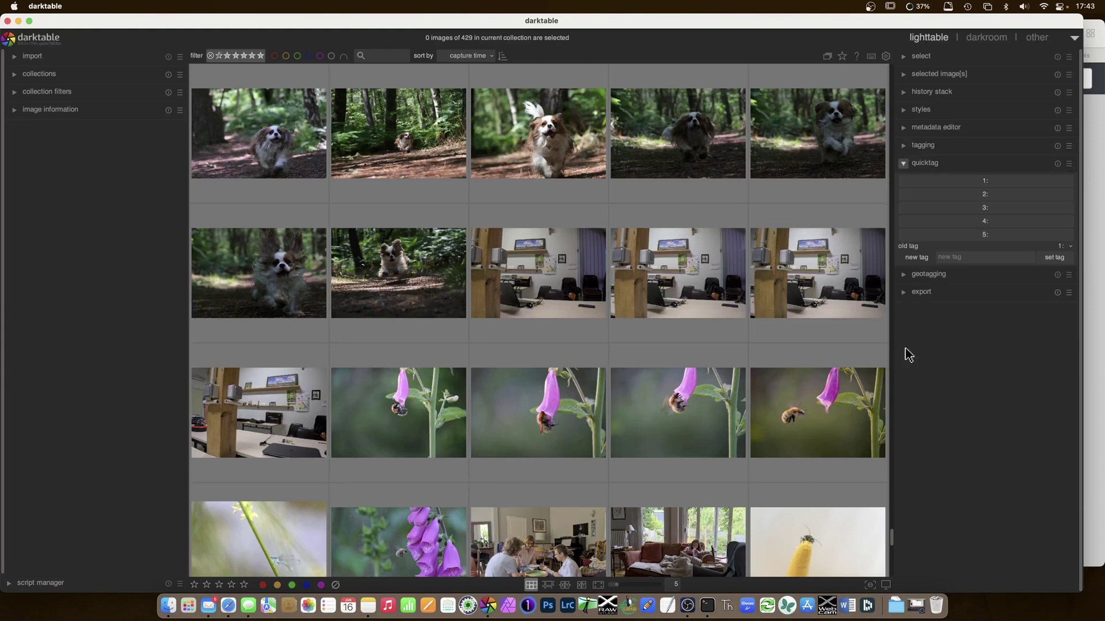
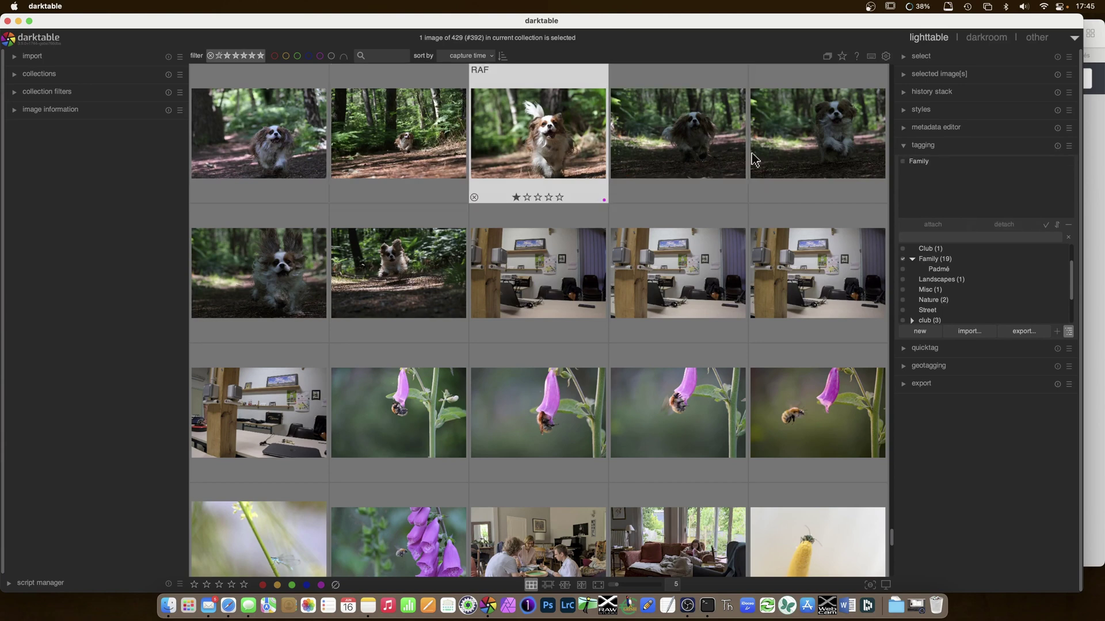
Step: Detach the existing Family, Architecture, Club and Misc tags from the running dog photos in the first visible row
click(935, 163)
click(680, 152)
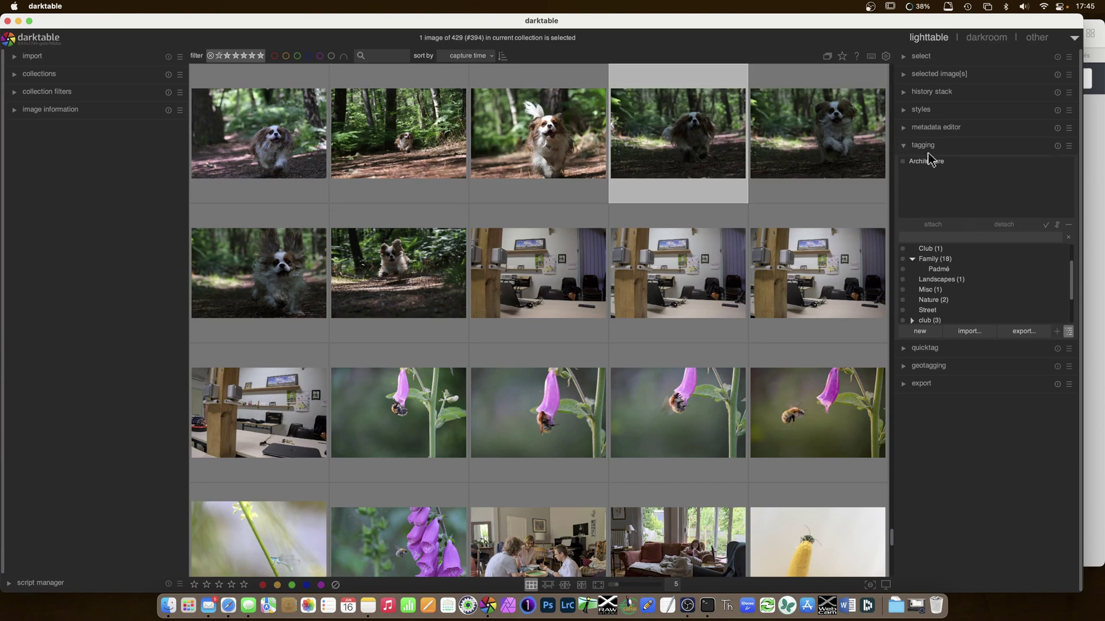
click(850, 164)
double_click(921, 161)
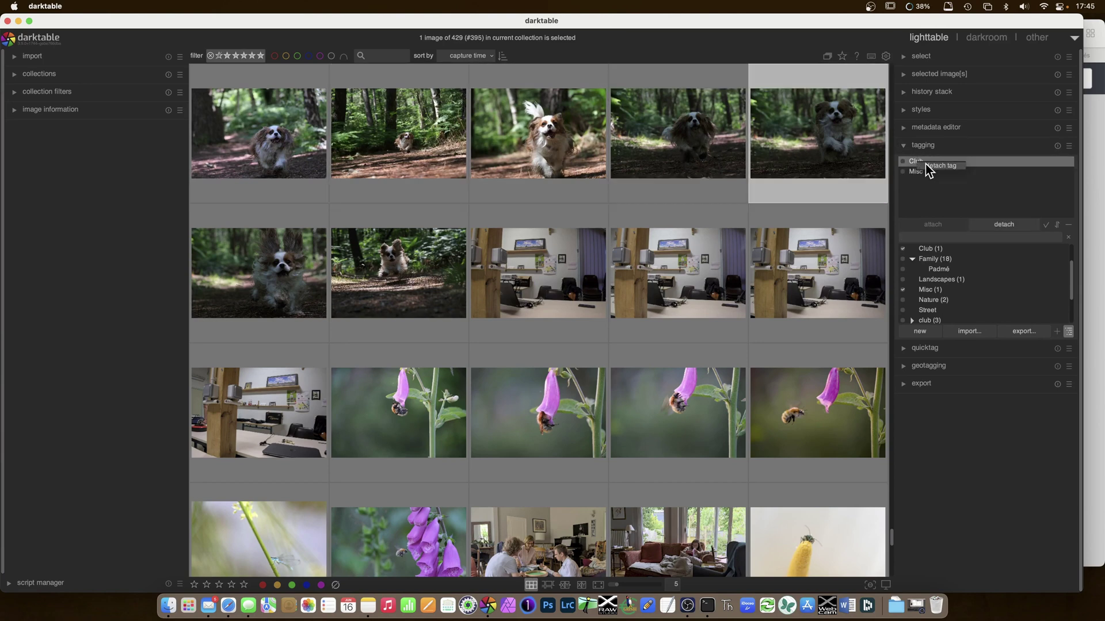
double_click(932, 162)
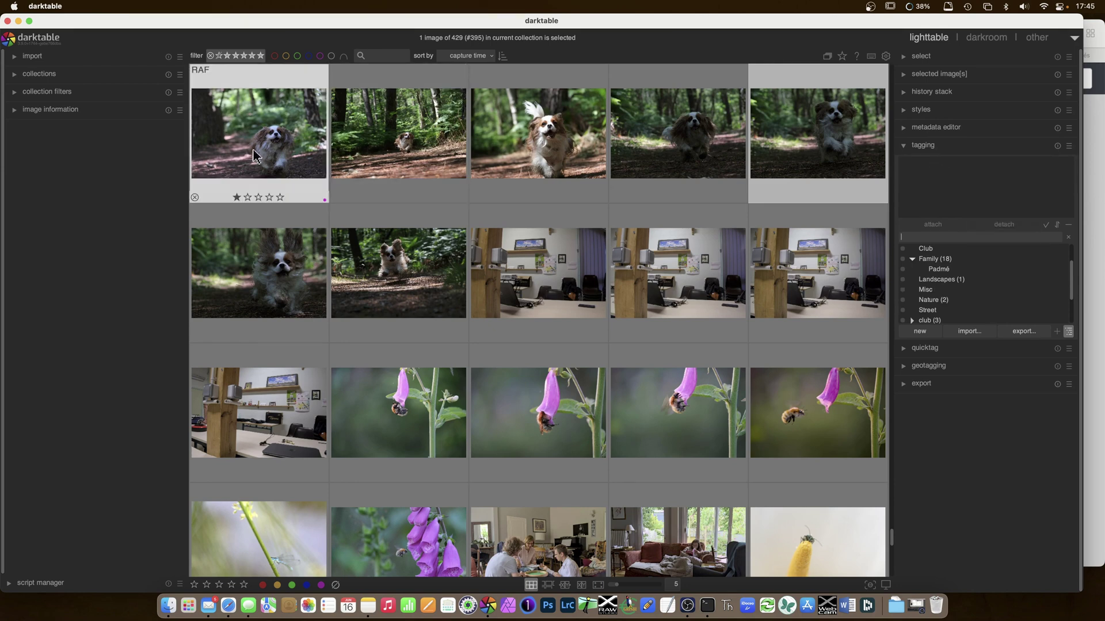
Step: Attach the Family tag to the first and second dog photos in the first visible row
click(259, 152)
double_click(968, 261)
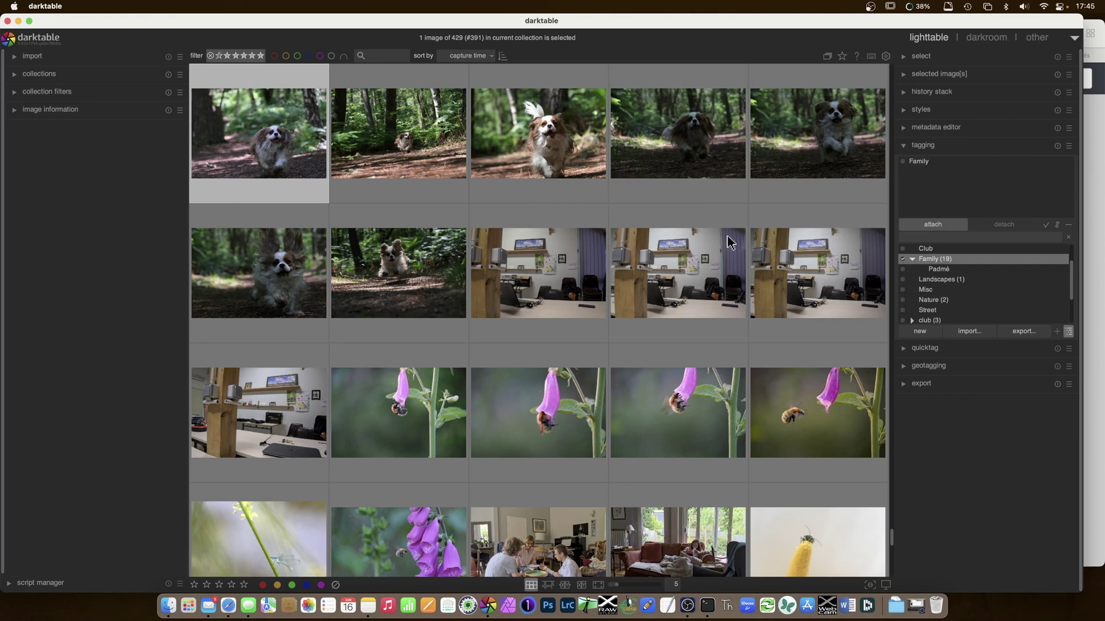
click(373, 172)
double_click(925, 259)
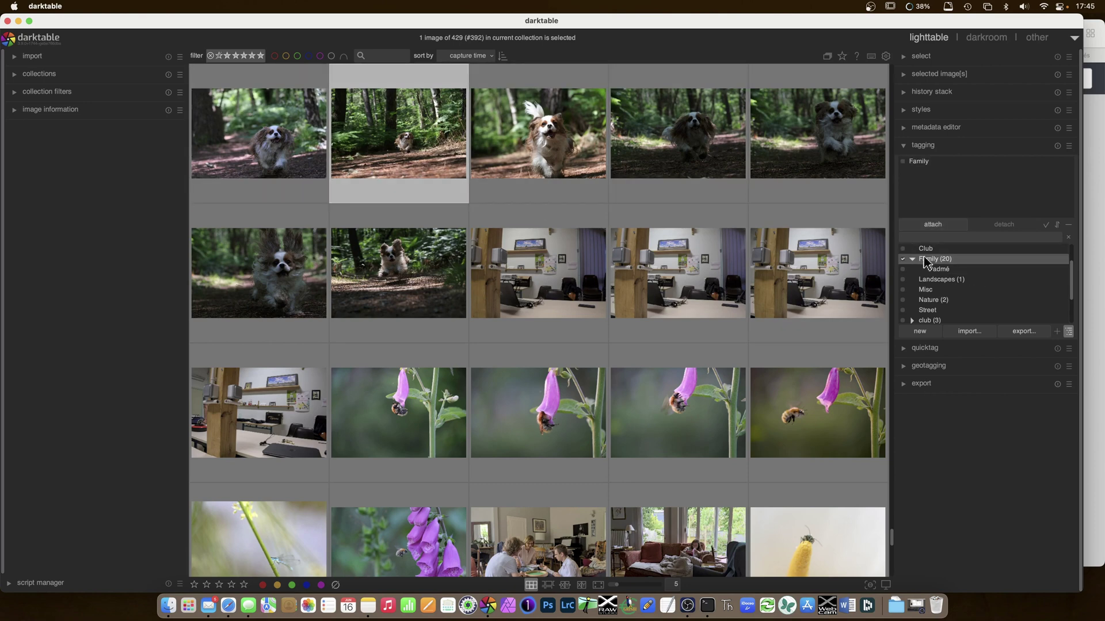
Step: Attach the youtube tag to the third dog photo in the first visible row
click(541, 153)
scroll(1073, 281, down, 2)
double_click(944, 319)
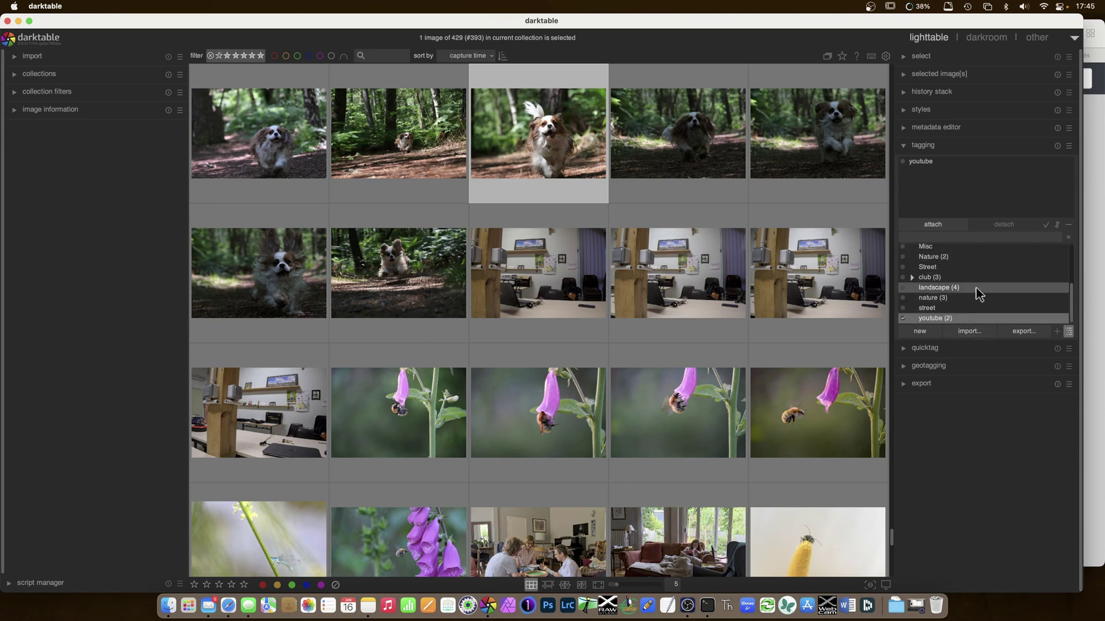
Step: Enlarge the tag dictionary until all tags fit and shrink it back to its compact height
scroll(1002, 286, up, 1)
scroll(999, 282, up, 3)
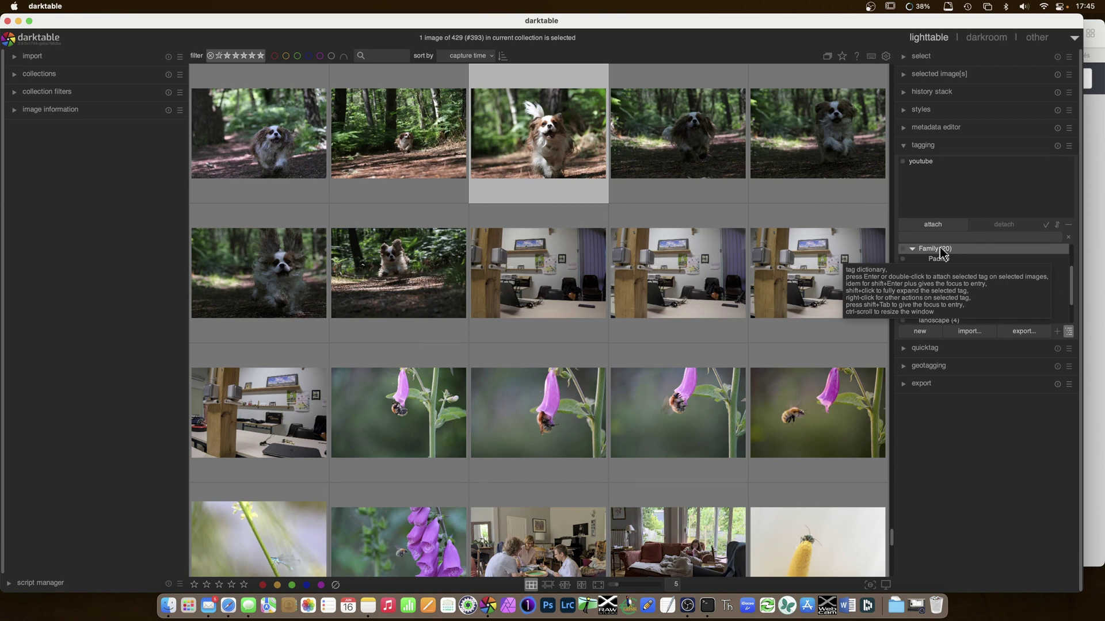
ctrl+scroll(990, 286, down, 2)
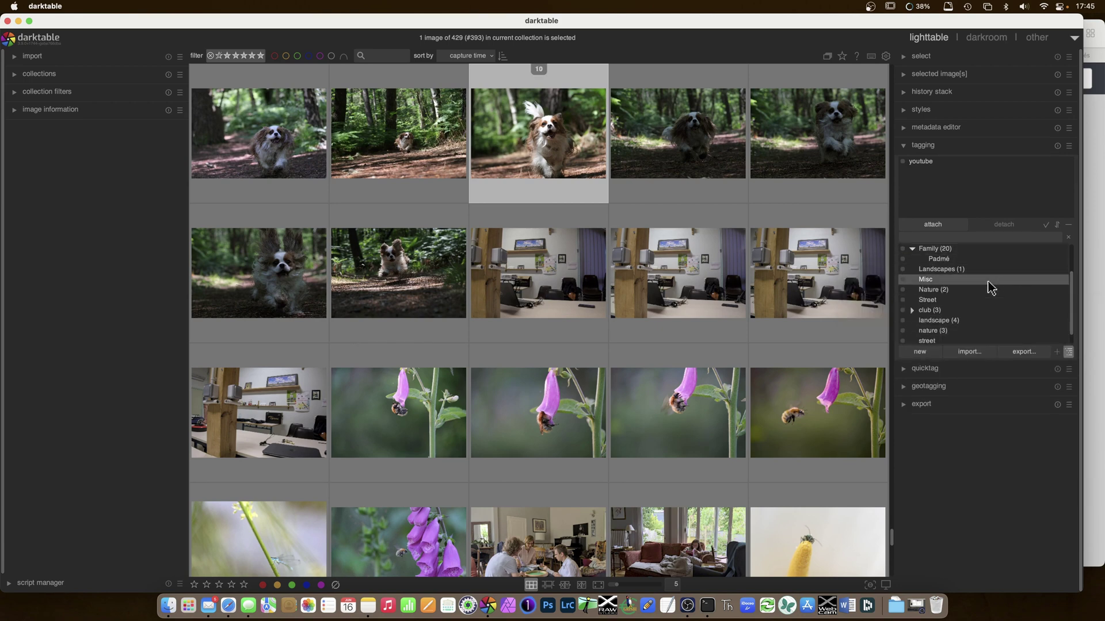
ctrl+scroll(990, 286, down, 5)
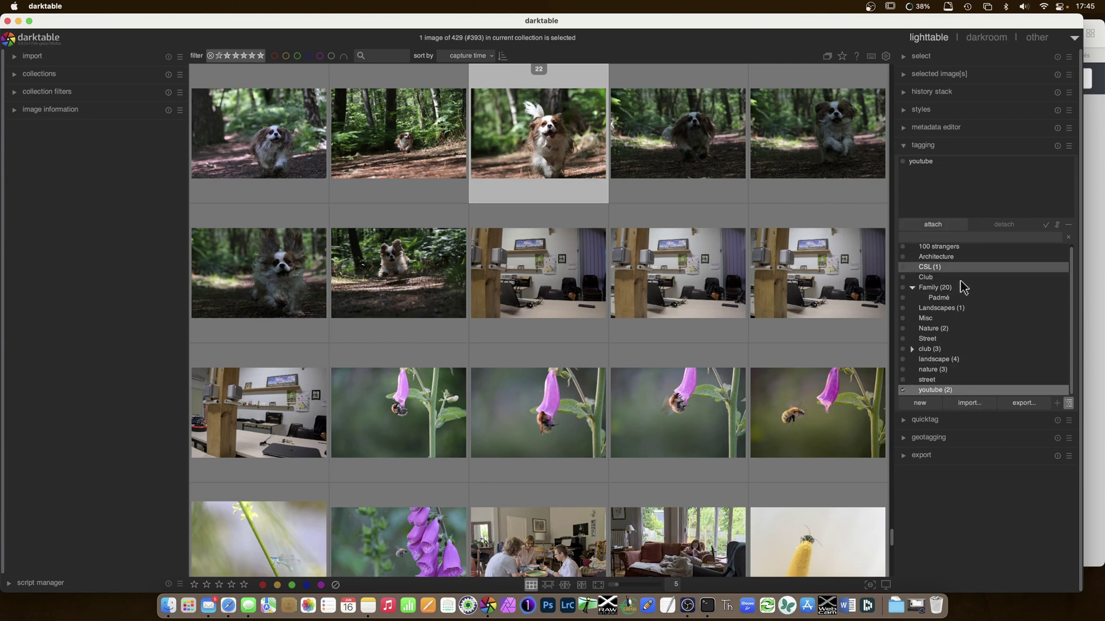
ctrl+scroll(978, 290, up, 5)
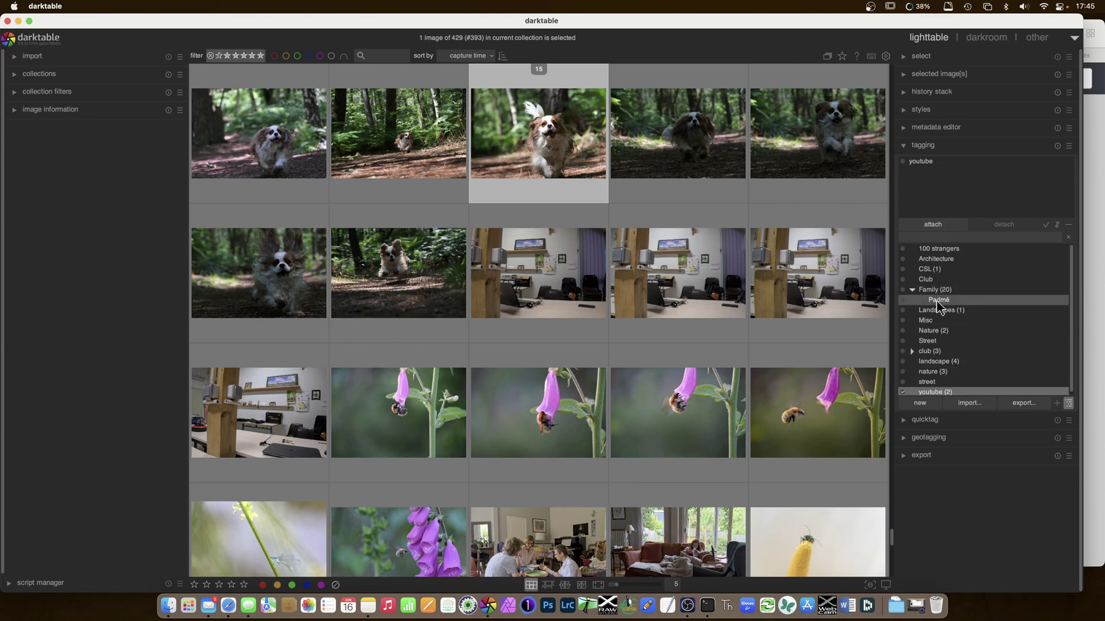
ctrl+scroll(939, 311, up, 1)
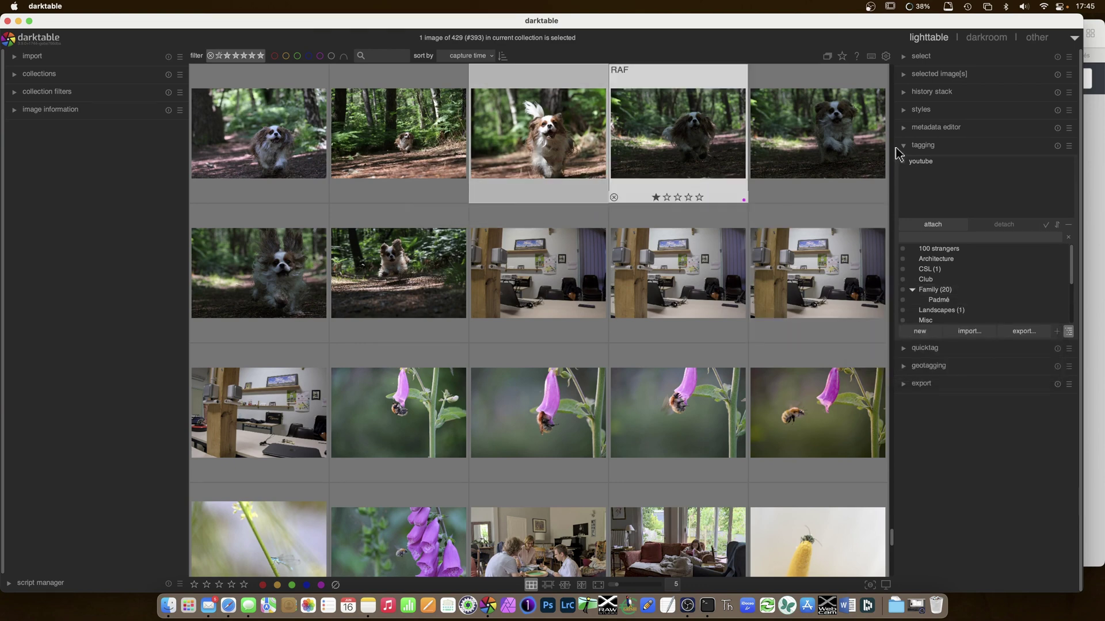
Step: Detach the Family tag from the second dog photo in the first visible row
click(418, 139)
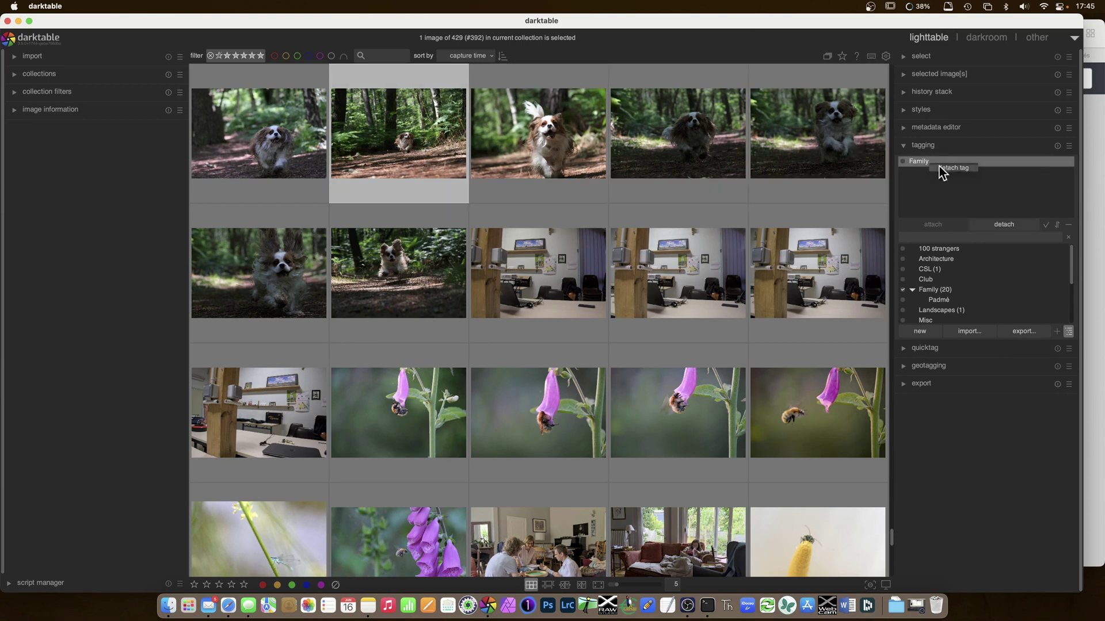
double_click(951, 167)
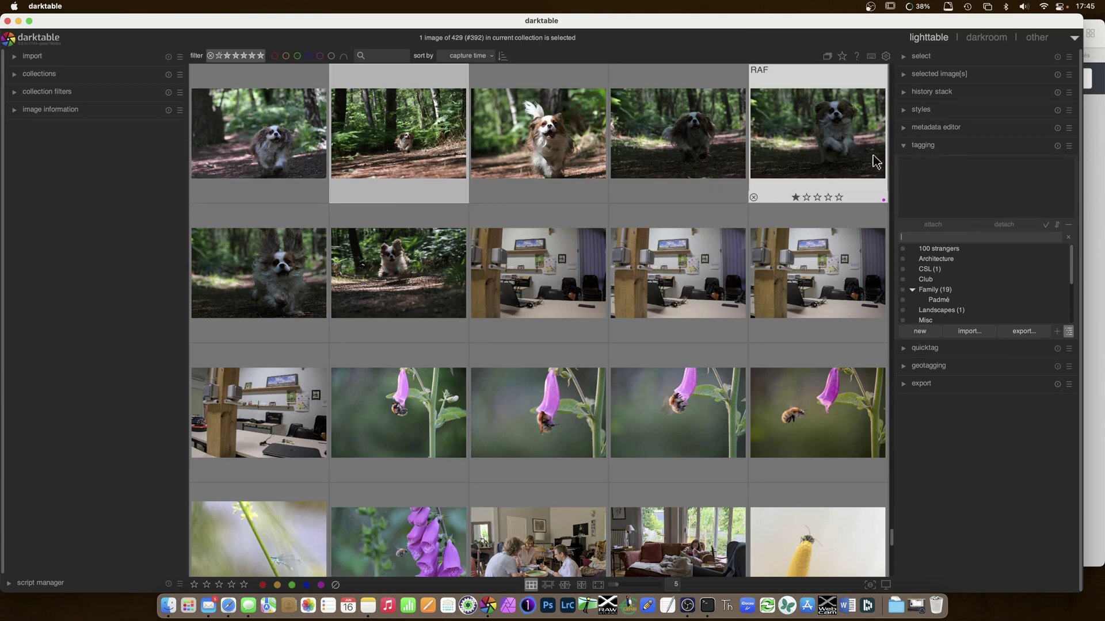
Step: Detach the Family tag from the first dog photo in the first visible row
click(263, 151)
double_click(932, 168)
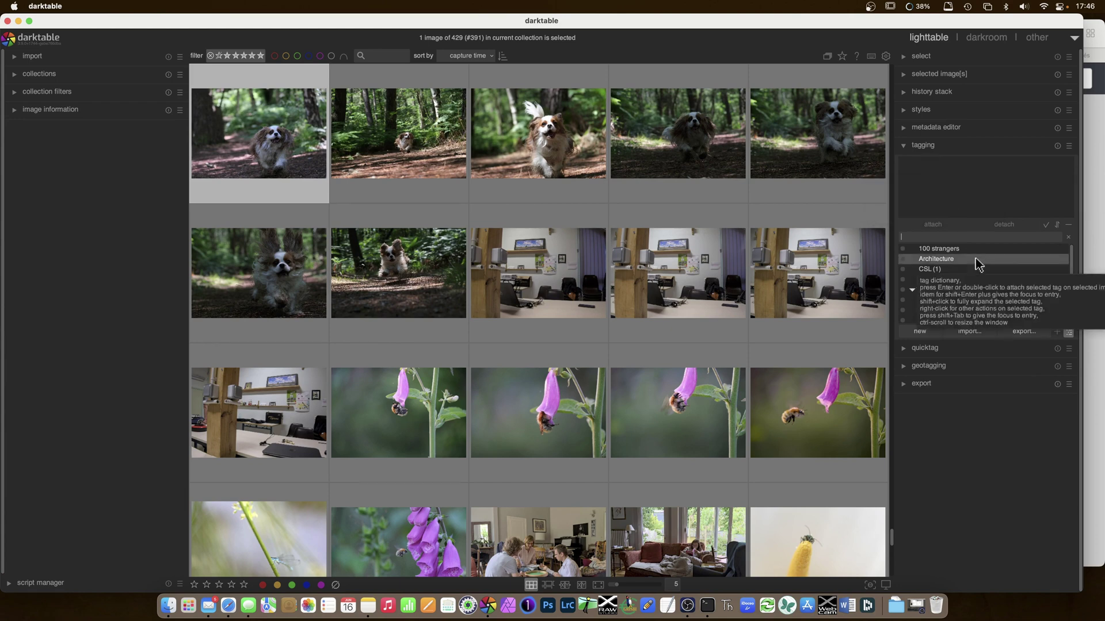
Step: Open the quicktag module and set quicktag 1 to Architecture
click(906, 348)
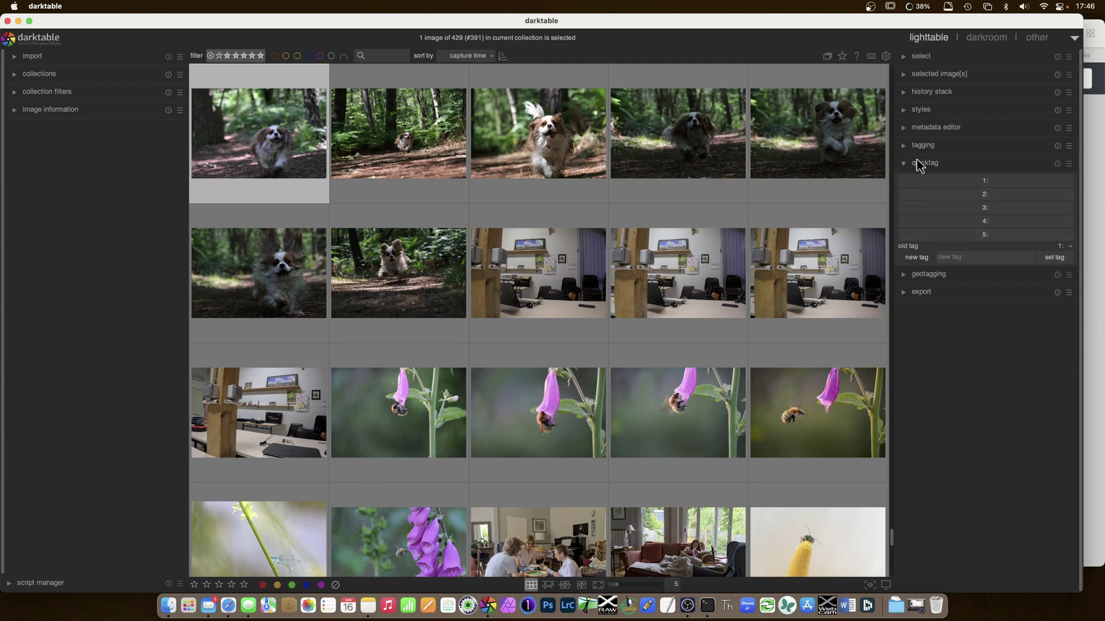
click(969, 258)
text(•••••••••)
click(1057, 258)
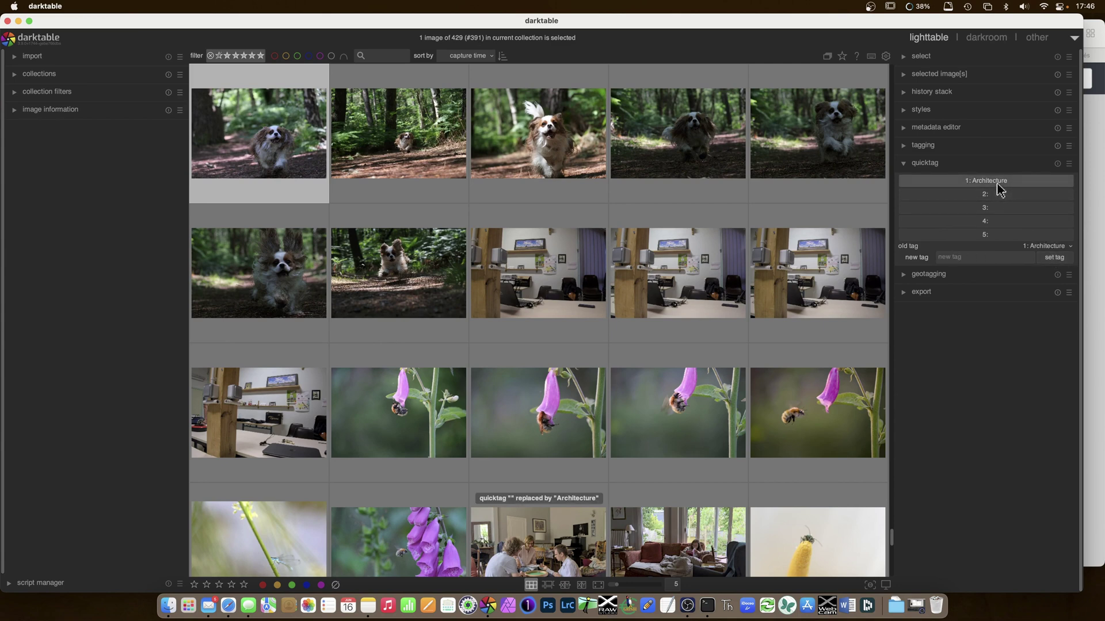
Step: Replace quicktag 1 with Club and restore it to Architecture
click(1046, 247)
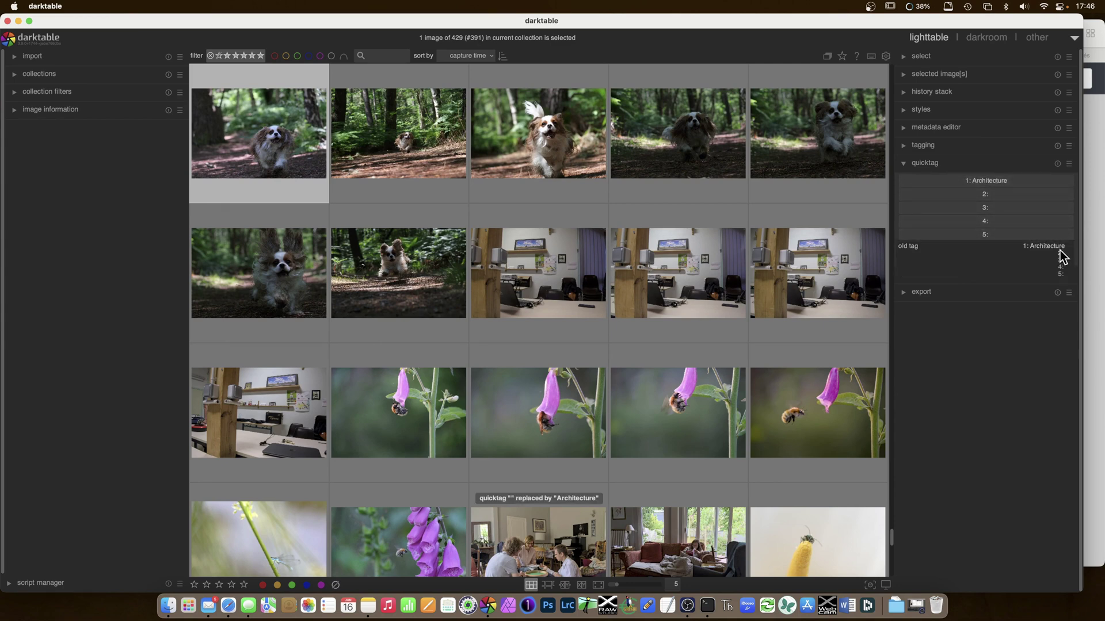
click(979, 257)
text(Dogs)
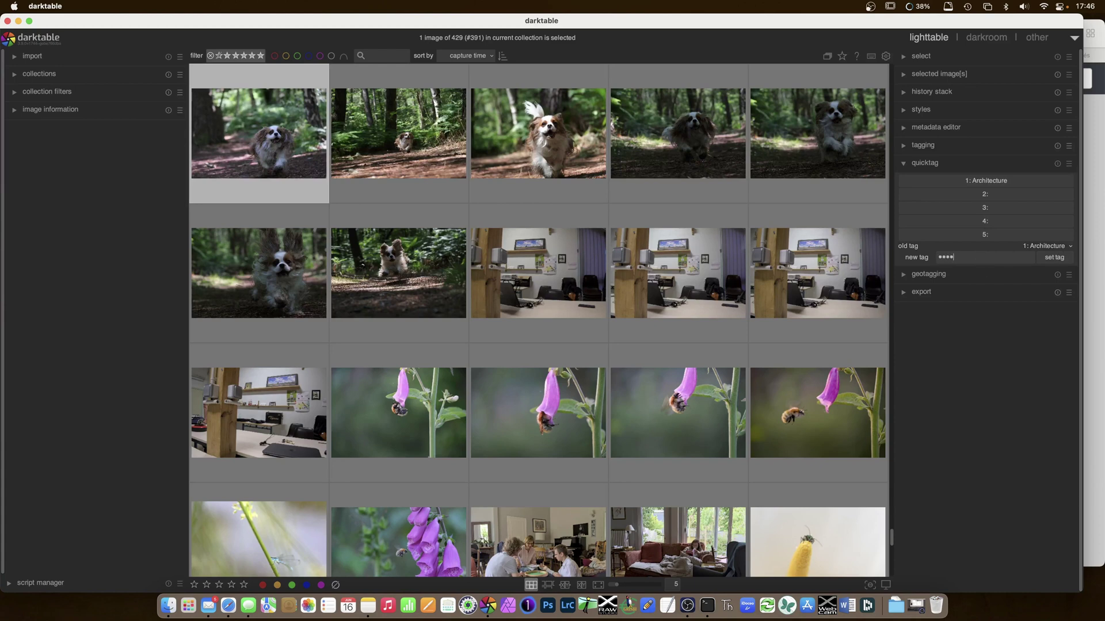
click(1056, 259)
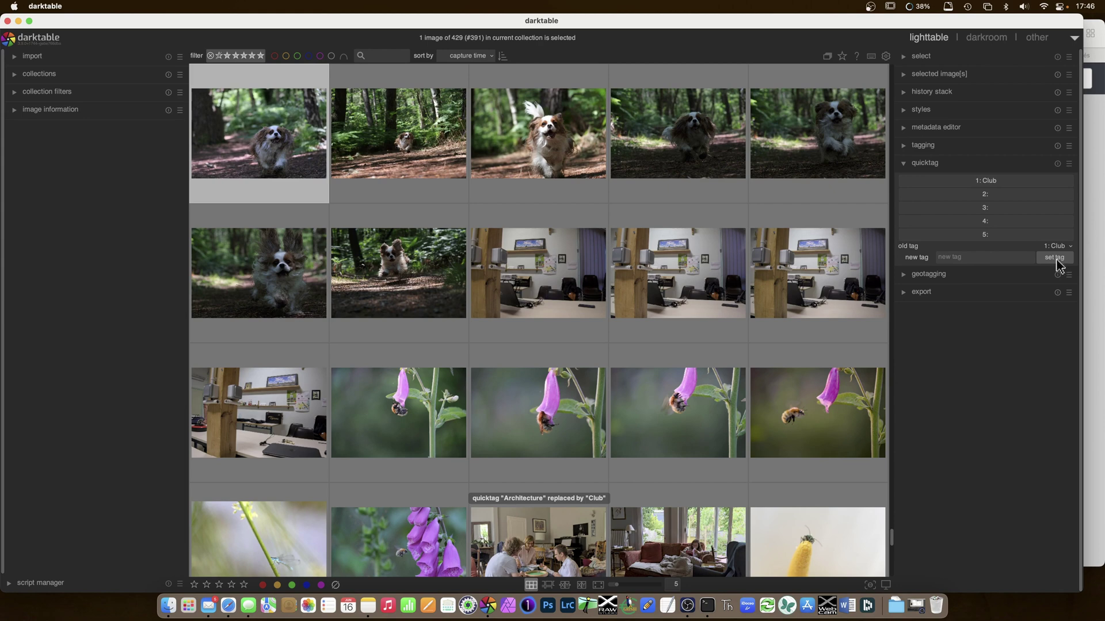
click(979, 258)
text(Architecture)
click(1050, 259)
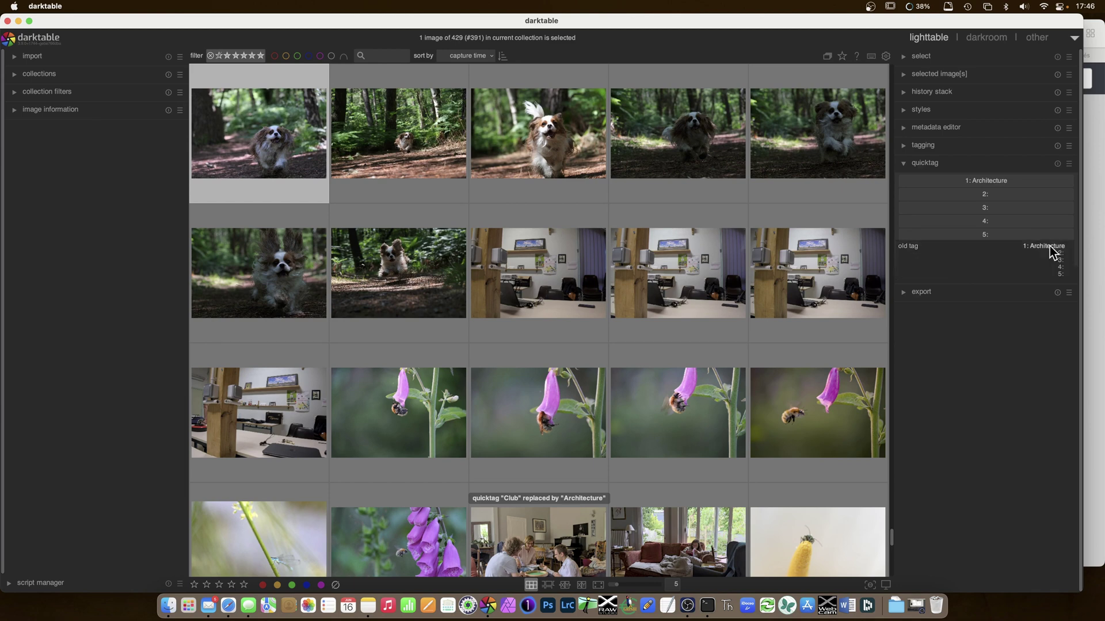
Step: Set the empty quicktag 2 to Club
click(1049, 246)
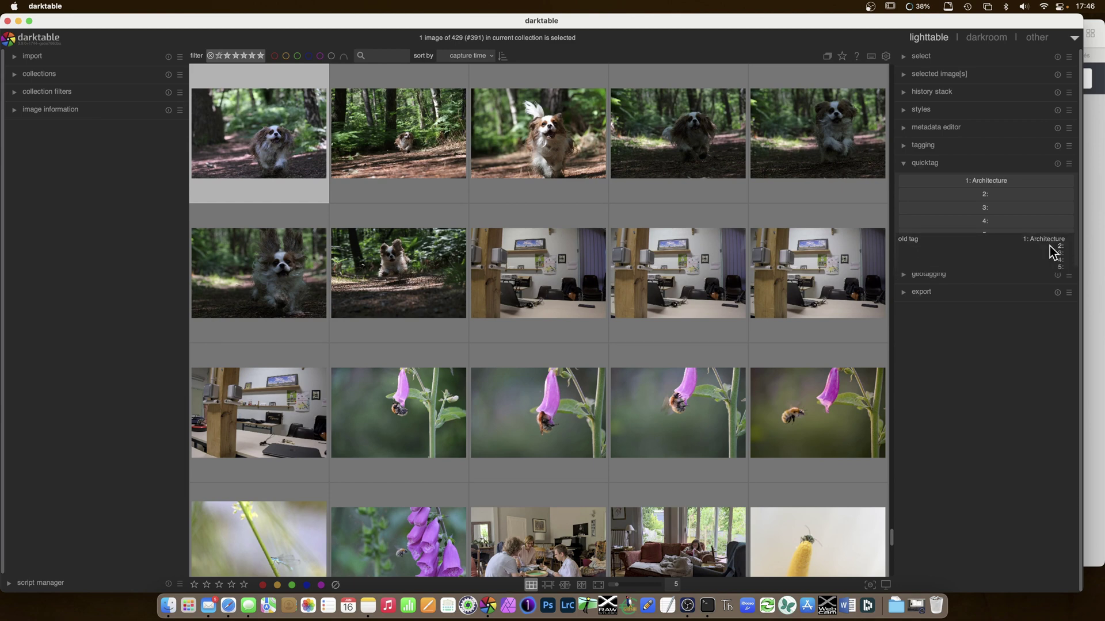
click(1051, 247)
text(Club)
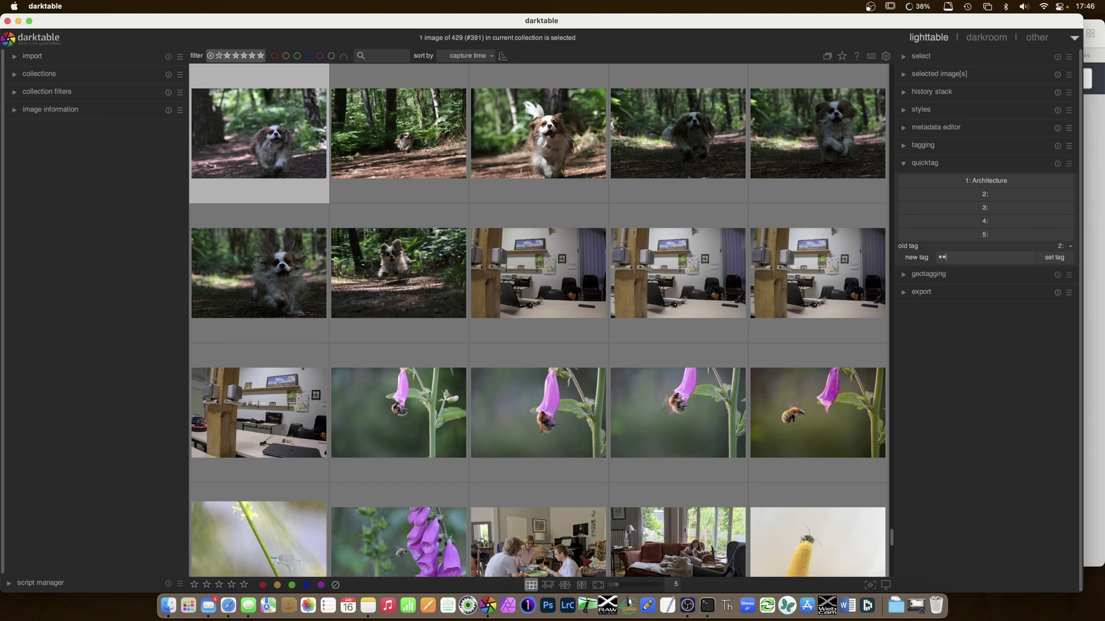
click(1059, 260)
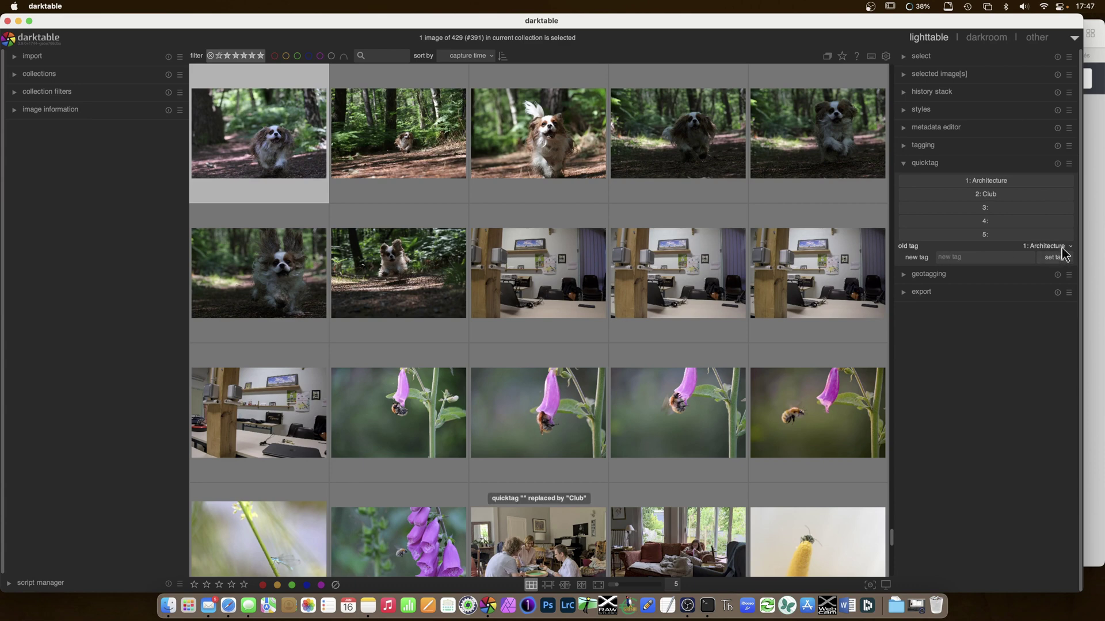
Step: Set the empty quicktag 3 to Family
click(1053, 247)
click(1063, 262)
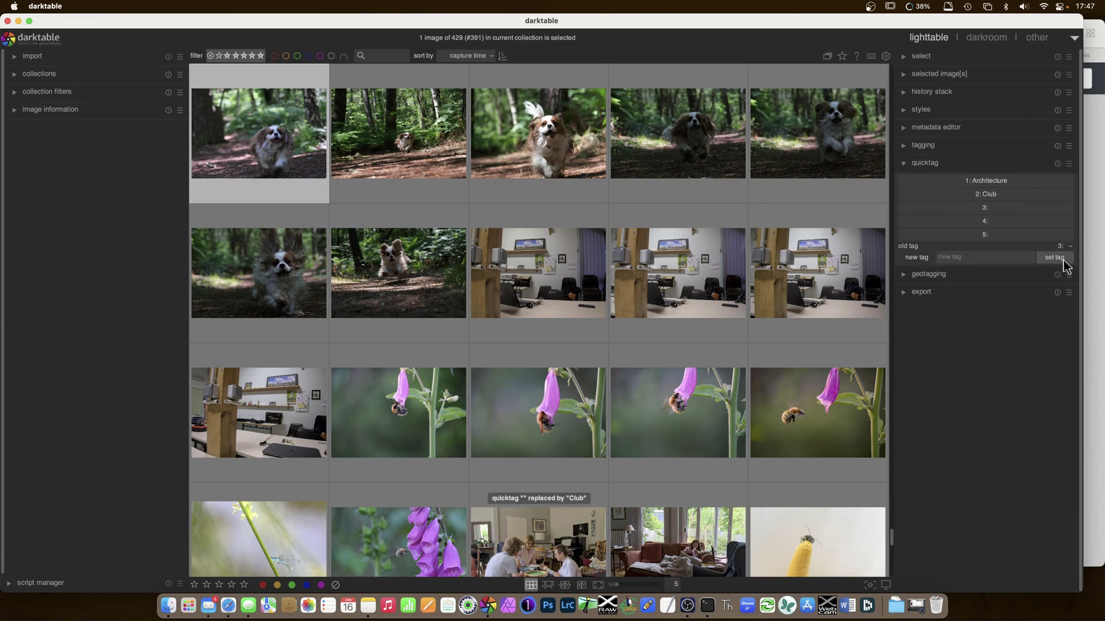
click(977, 261)
text(Family)
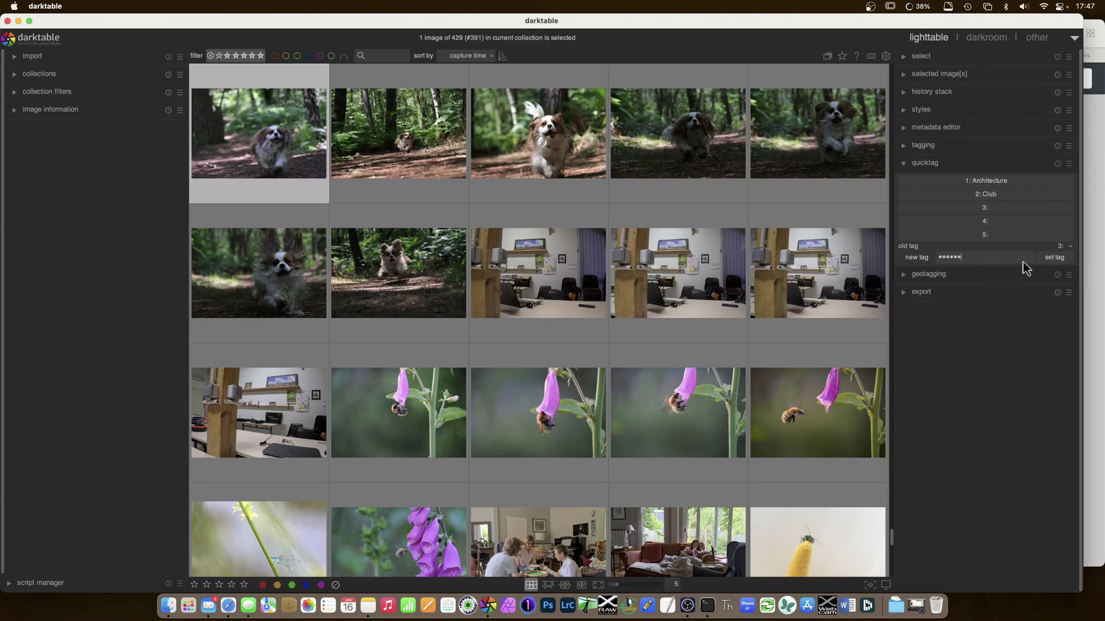
click(1054, 257)
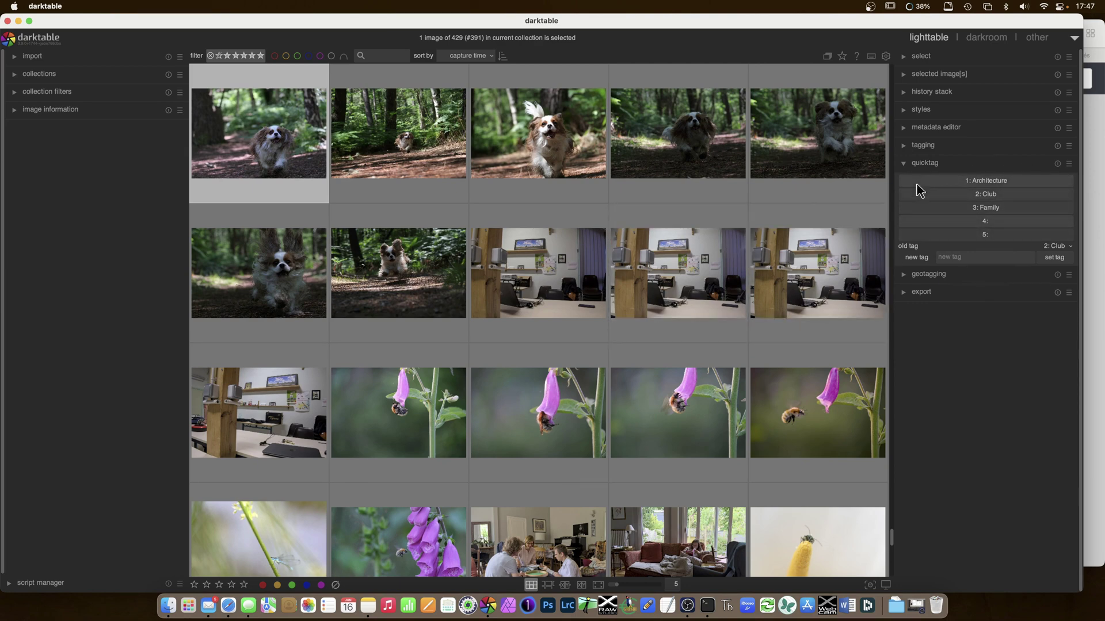
Step: Attach the Architecture, Club and Family quicktags to the first, second and third dog photos in the first visible row respectively
click(916, 147)
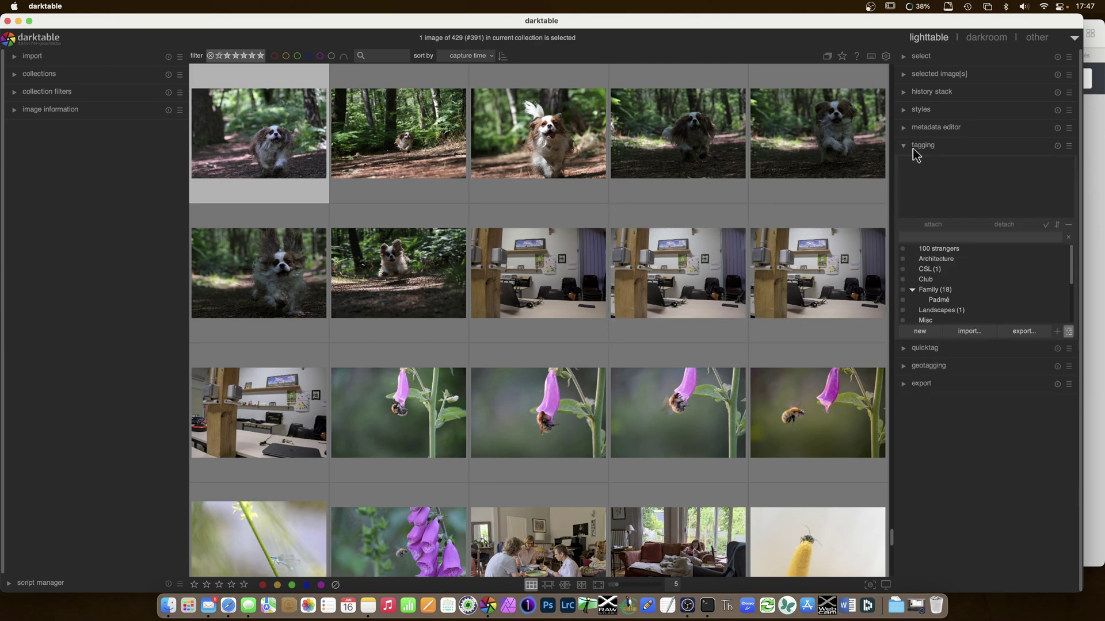
click(917, 145)
click(919, 165)
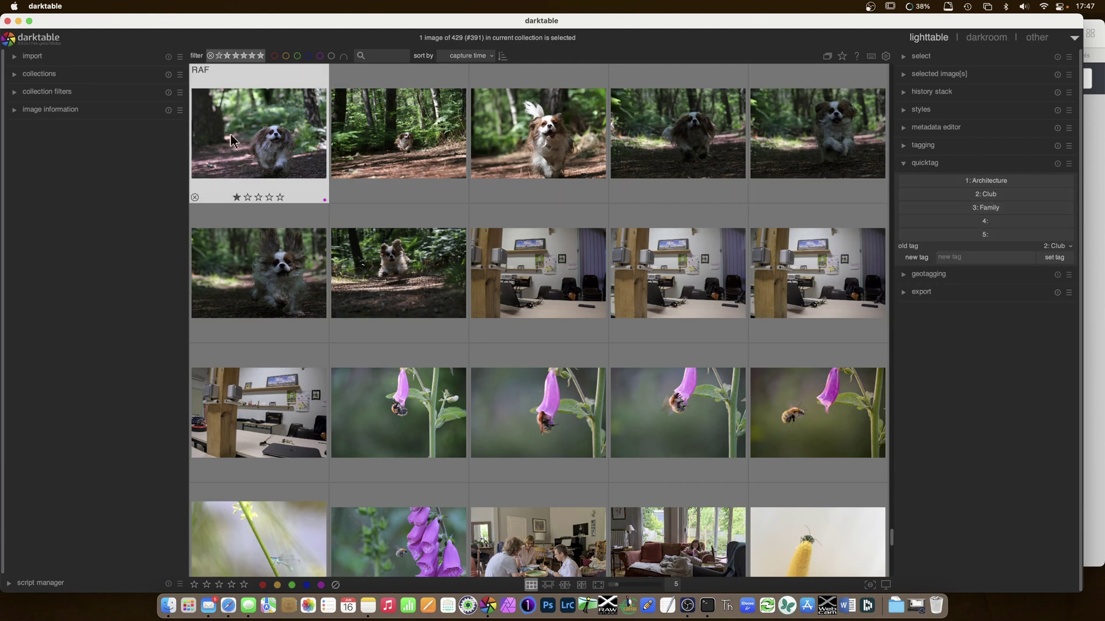
click(987, 183)
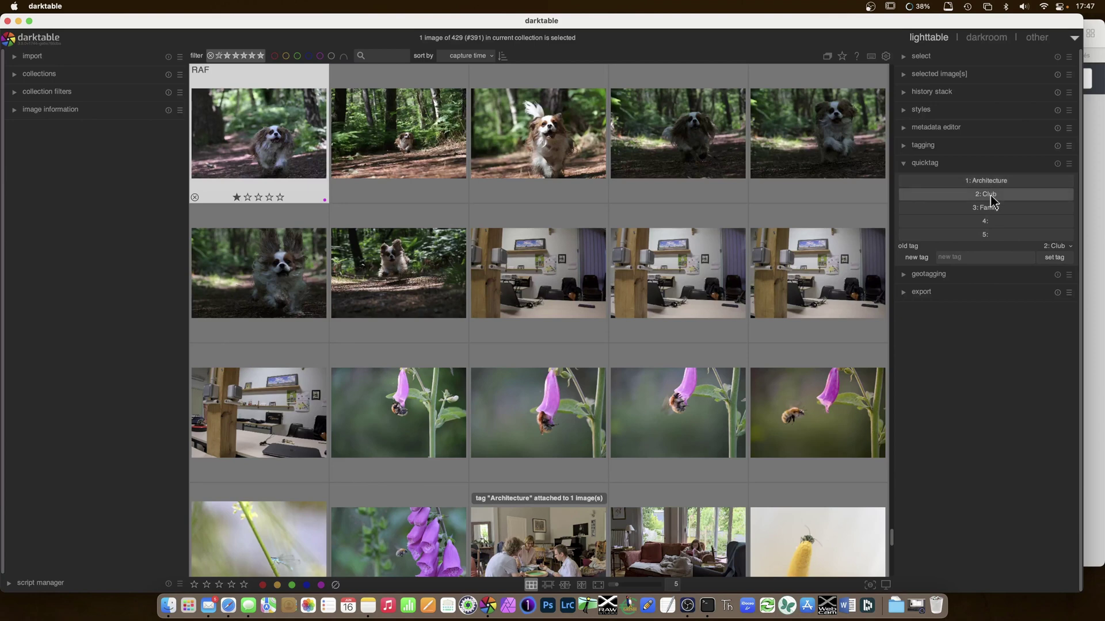
key(Right)
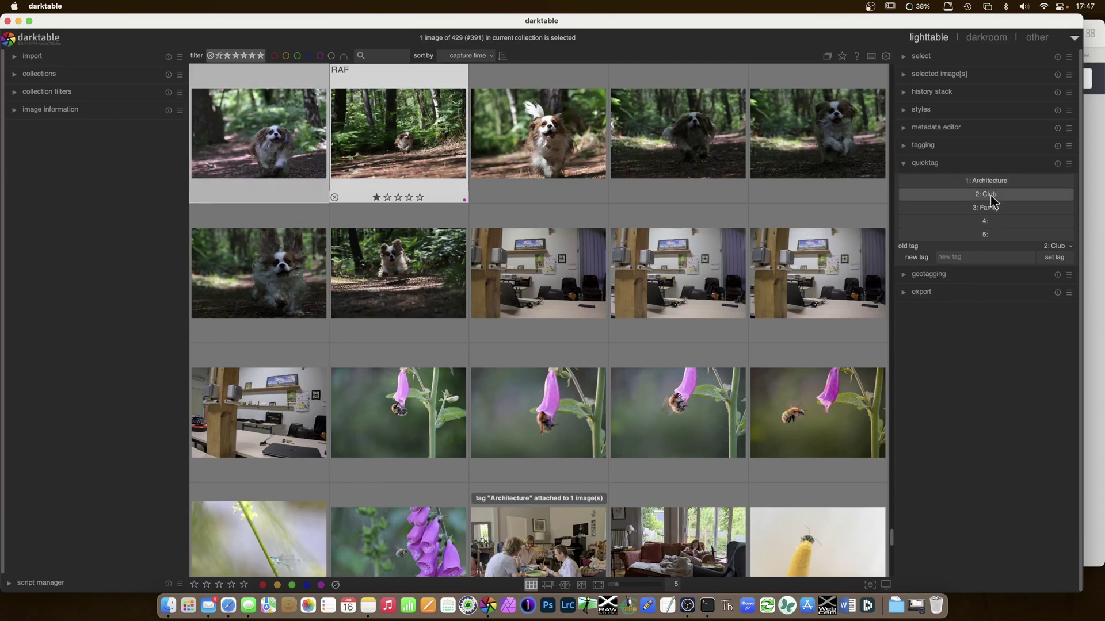
click(989, 195)
key(Right)
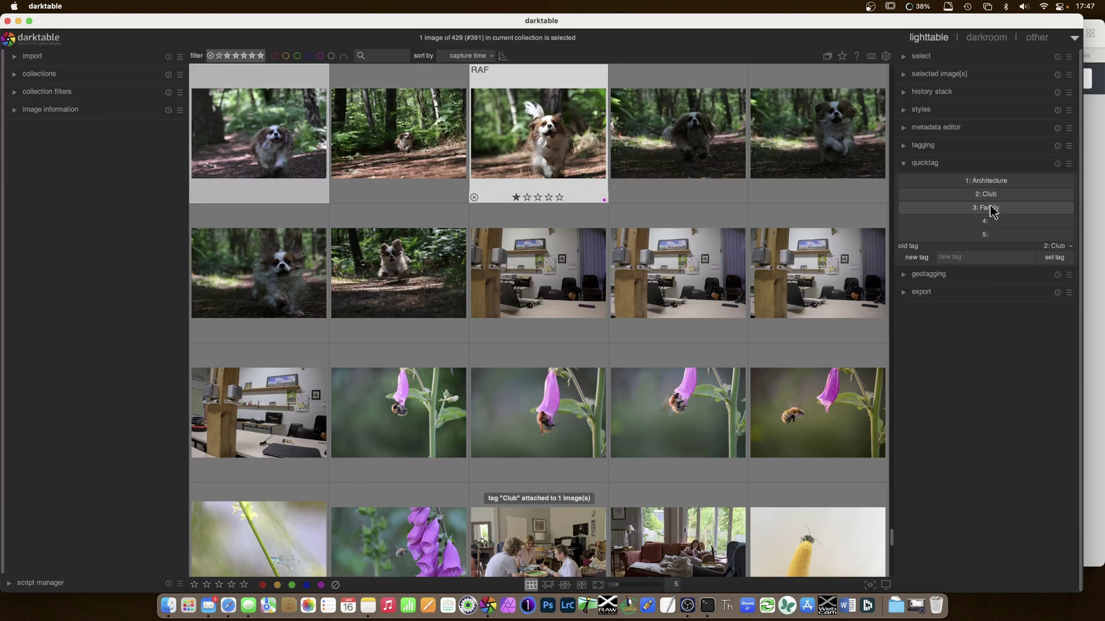
click(986, 212)
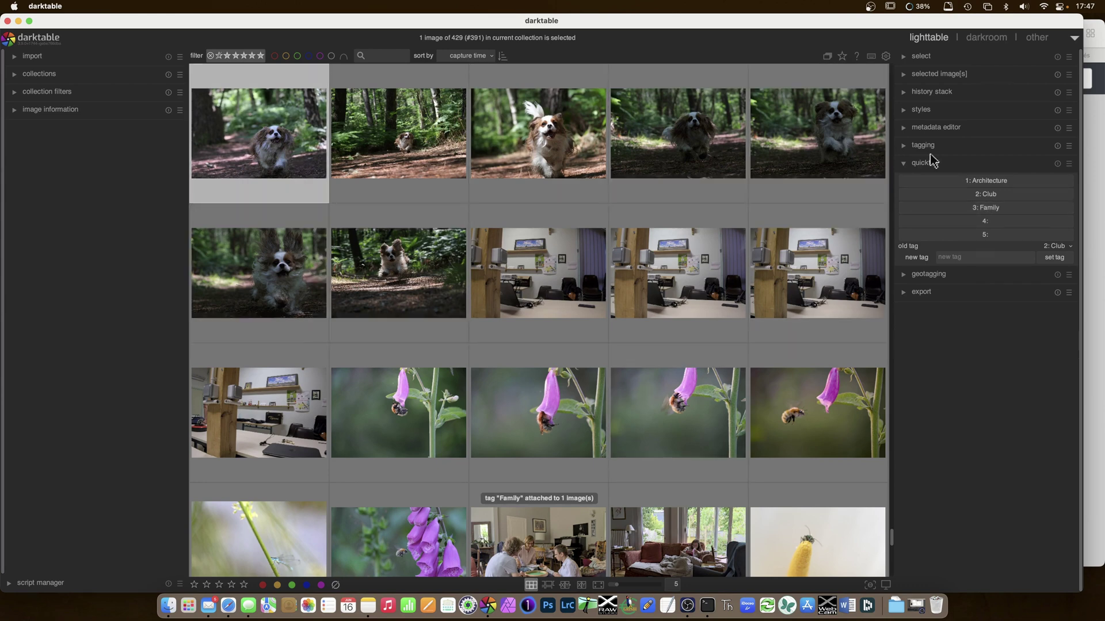
Step: Check the tags attached to the first three dog photos in the tagging module, and return to the quicktag module
click(916, 146)
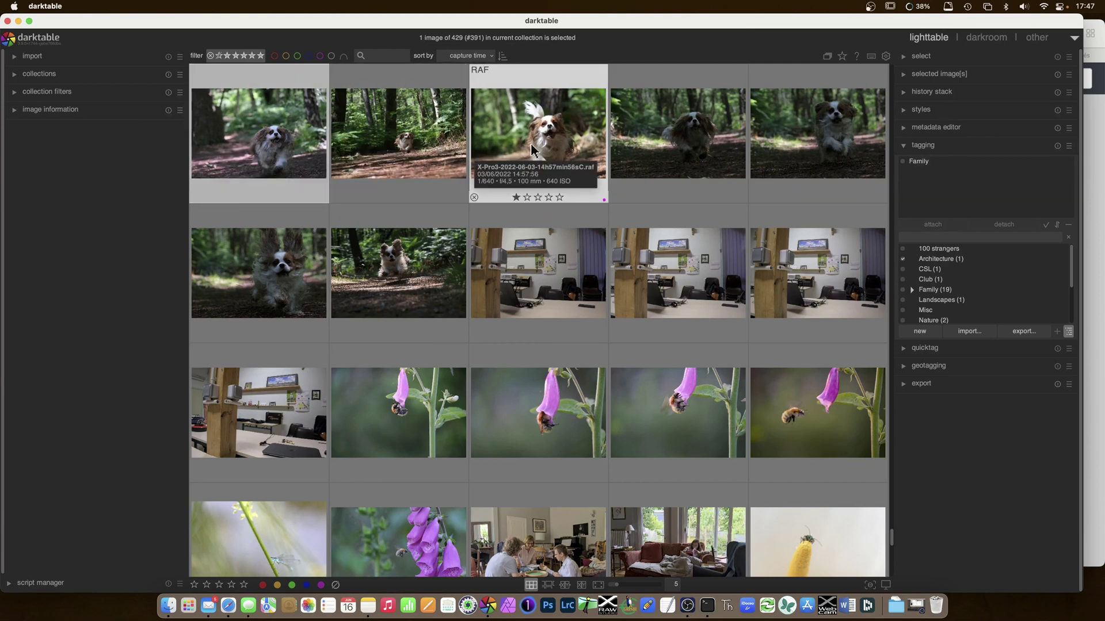
click(904, 145)
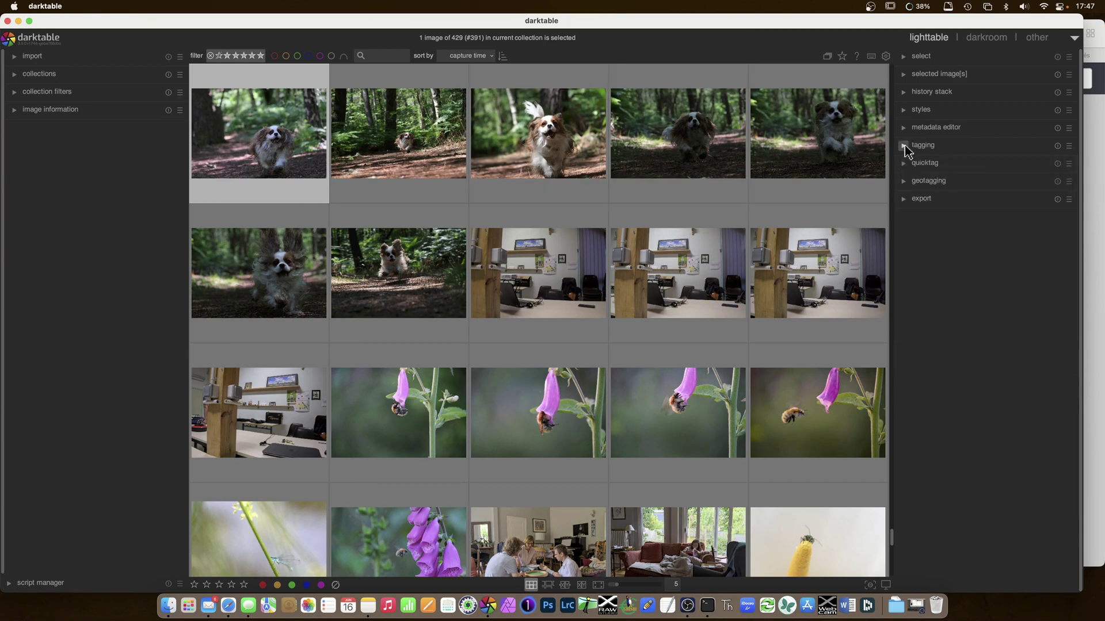
click(904, 164)
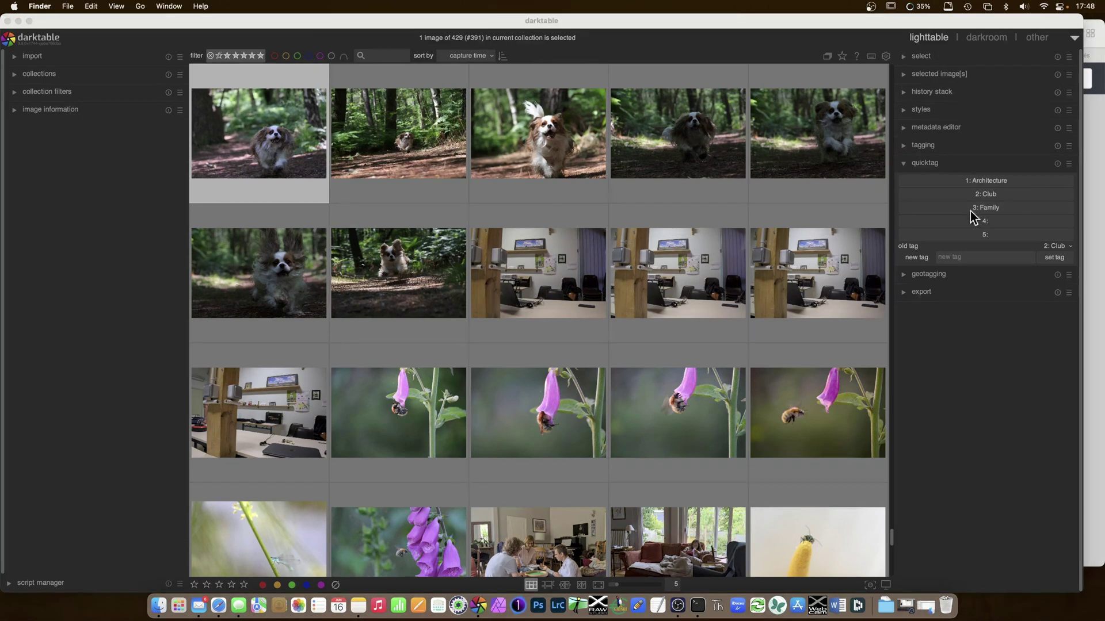
Step: Open the shortcut preferences and search the actions for "quick"
click(885, 57)
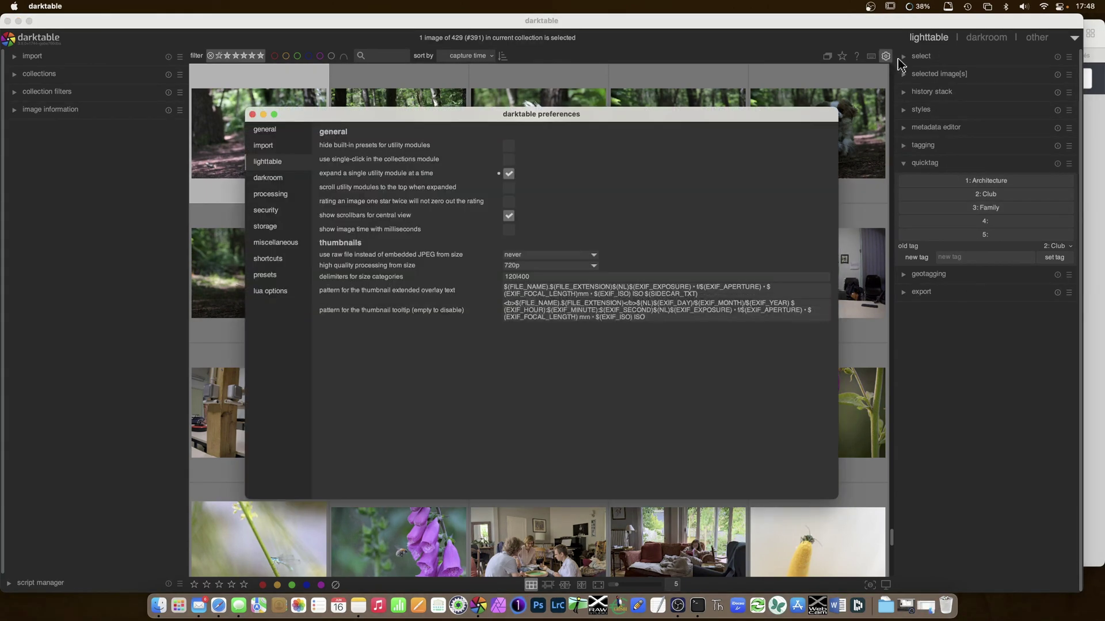
click(270, 259)
click(372, 488)
text(quick)
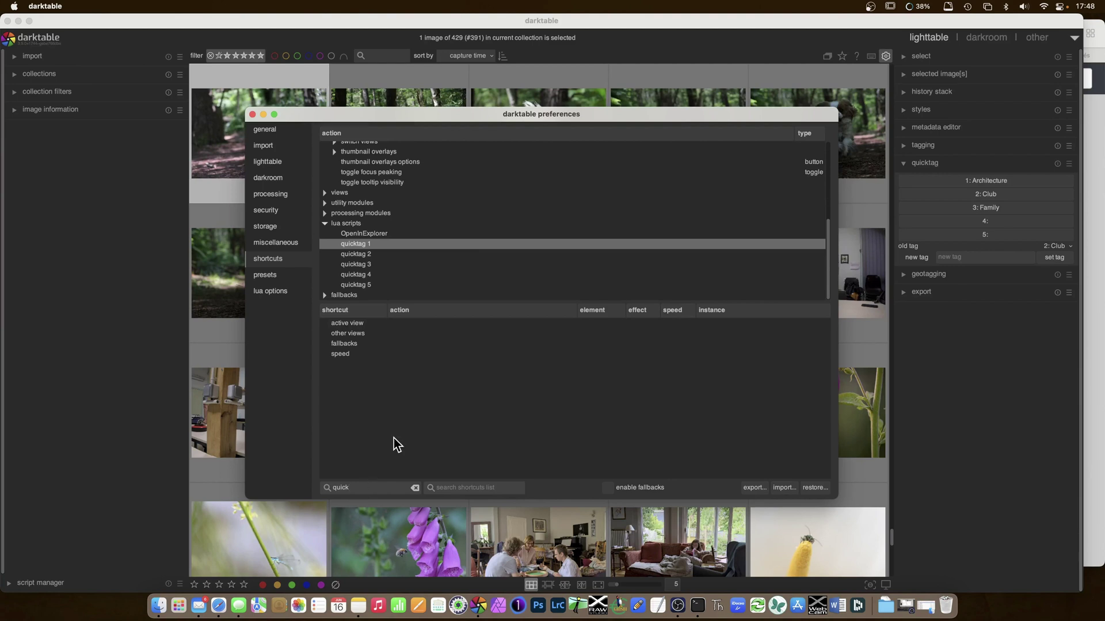
Step: Assign the shortcuts 1, 2 and 3 to the lua script actions quicktag 1, quicktag 2 and quicktag 3 respectively
click(362, 244)
double_click(362, 244)
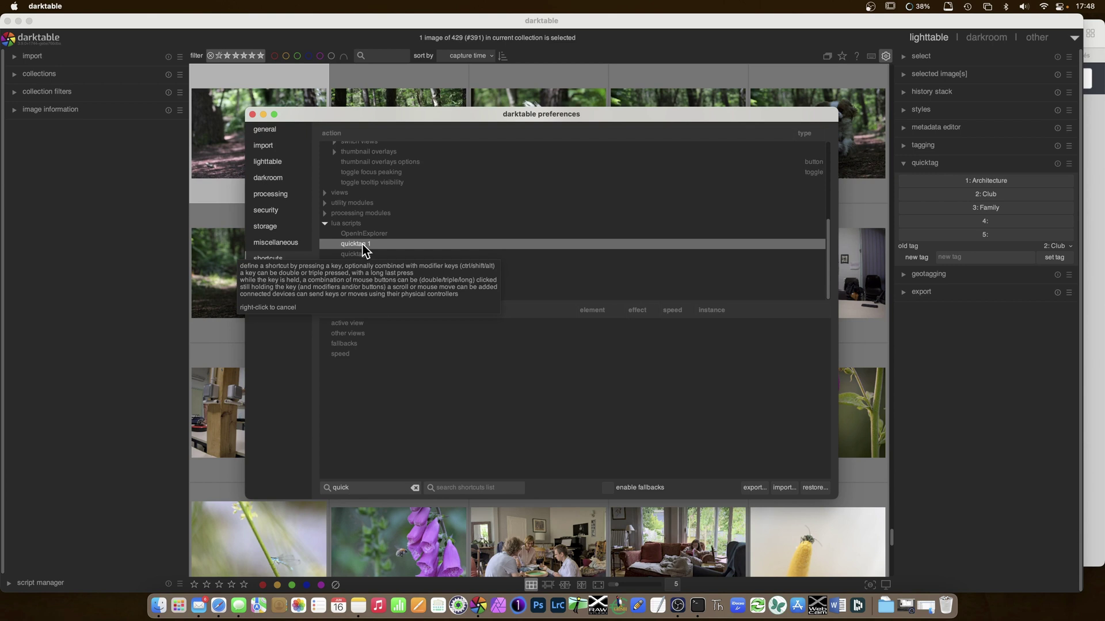
right_click(363, 250)
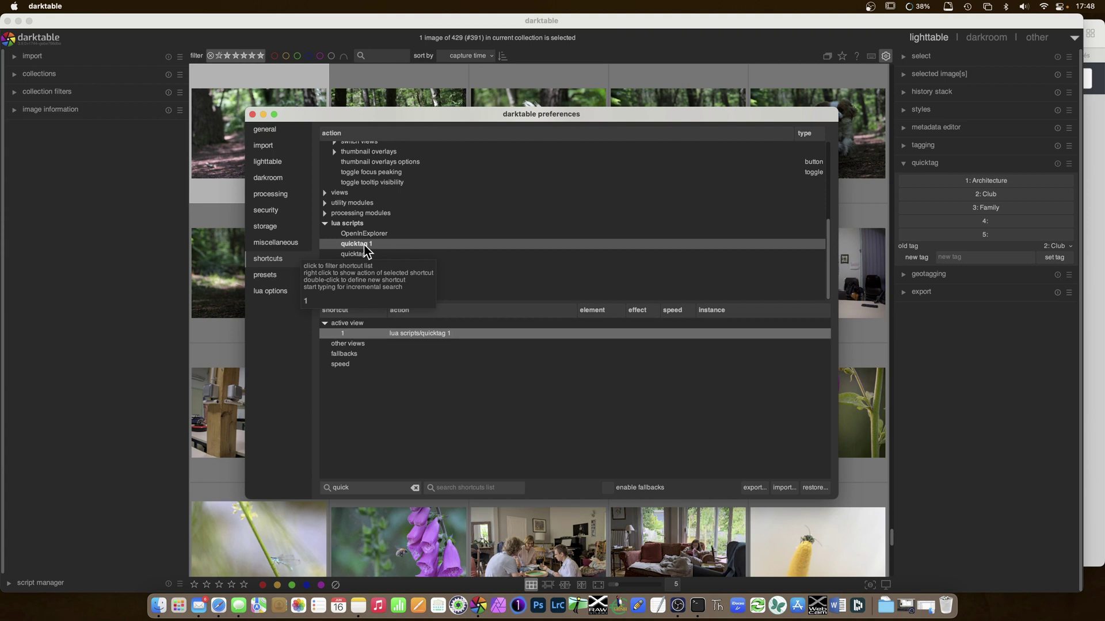
double_click(361, 256)
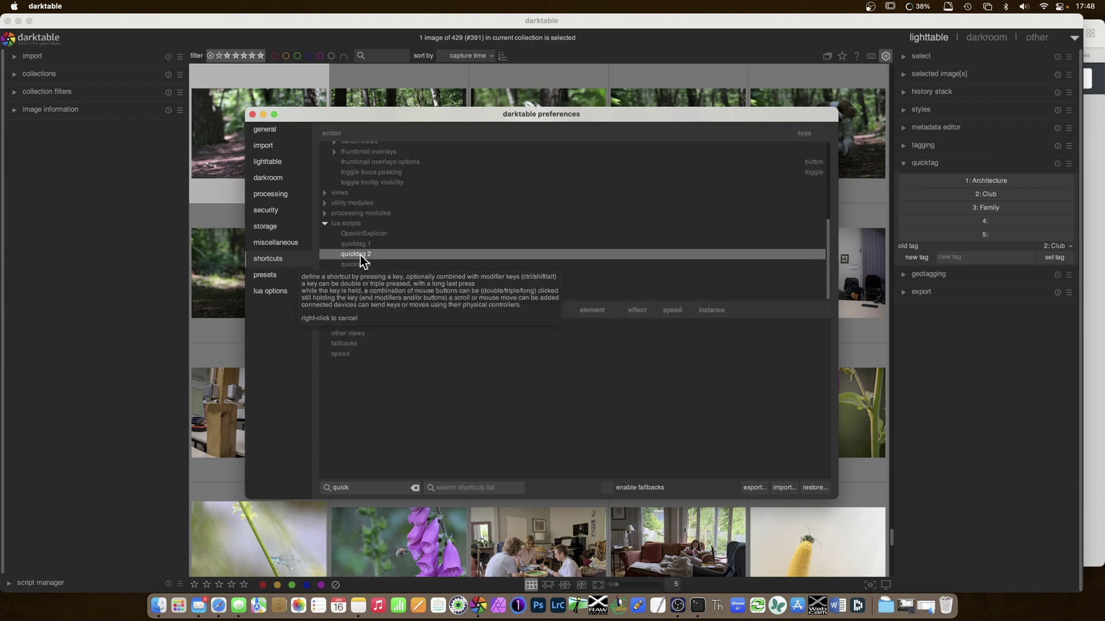
right_click(361, 260)
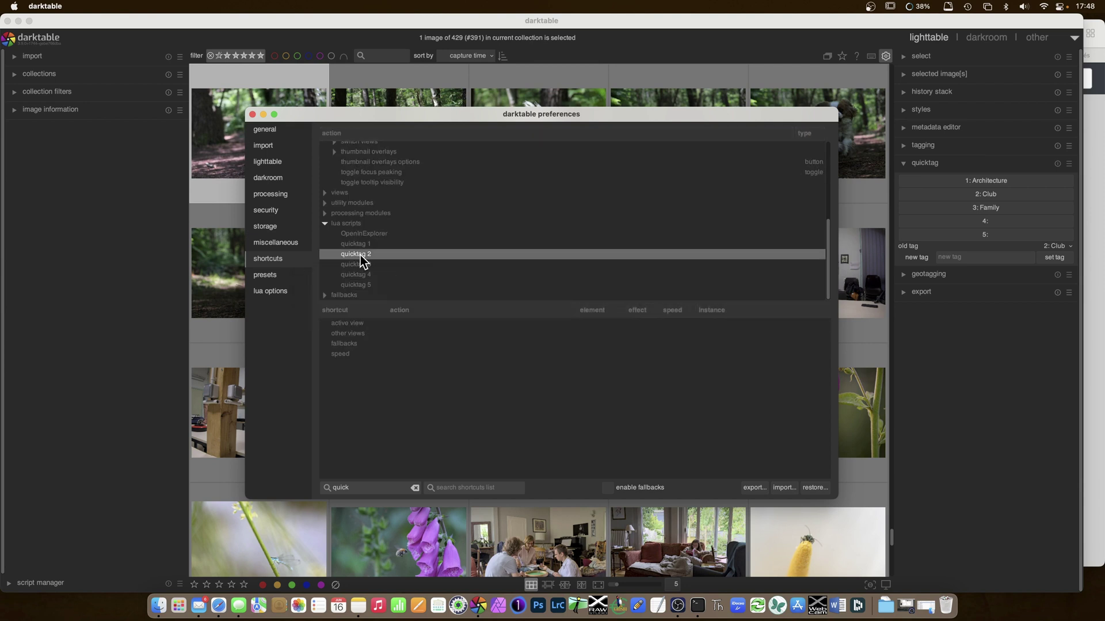
key(2)
double_click(362, 266)
right_click(364, 269)
key(3)
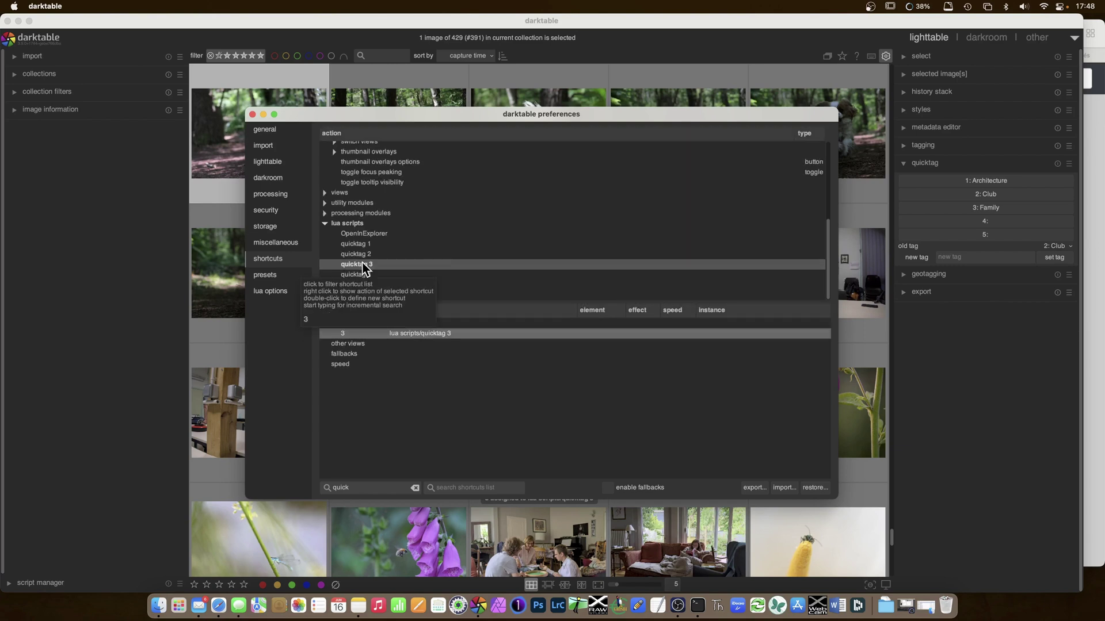
Step: Review the shortcuts assigned to all lua scripts and close the preferences
click(355, 225)
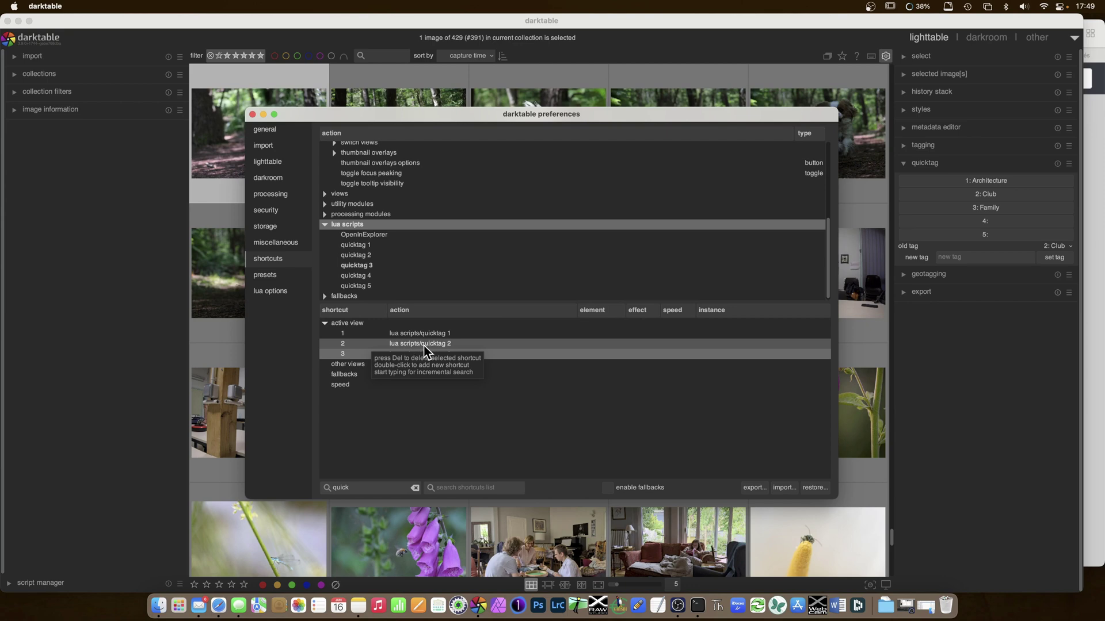
click(252, 115)
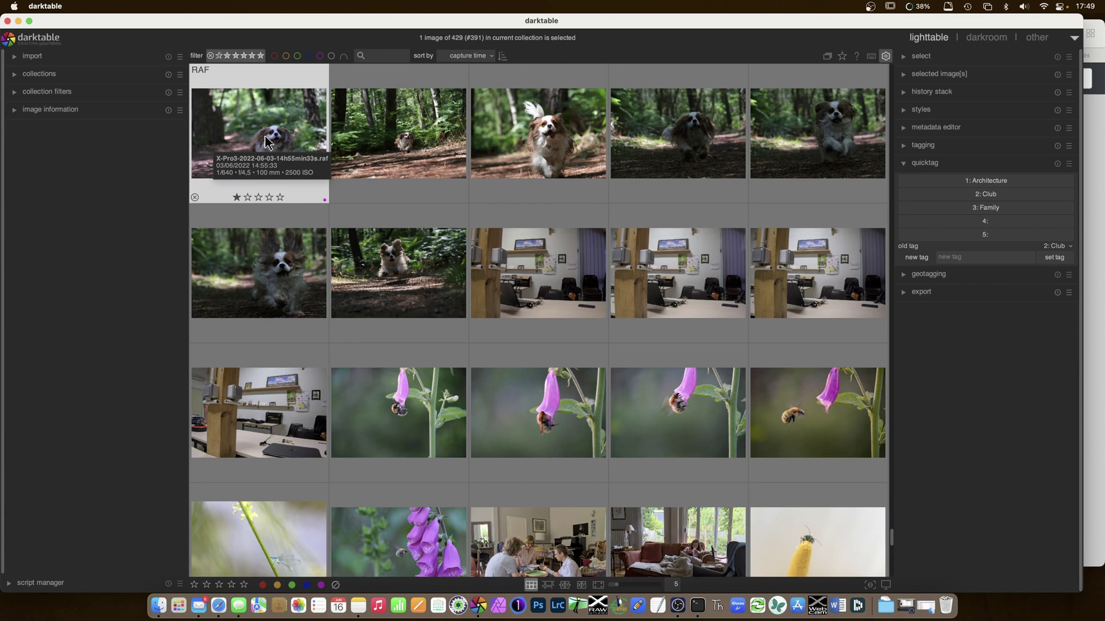
Step: Use the new quicktag shortcuts to attach Architecture to the first dog photo and Club to the fourth in the first visible row
key(ctrl+3)
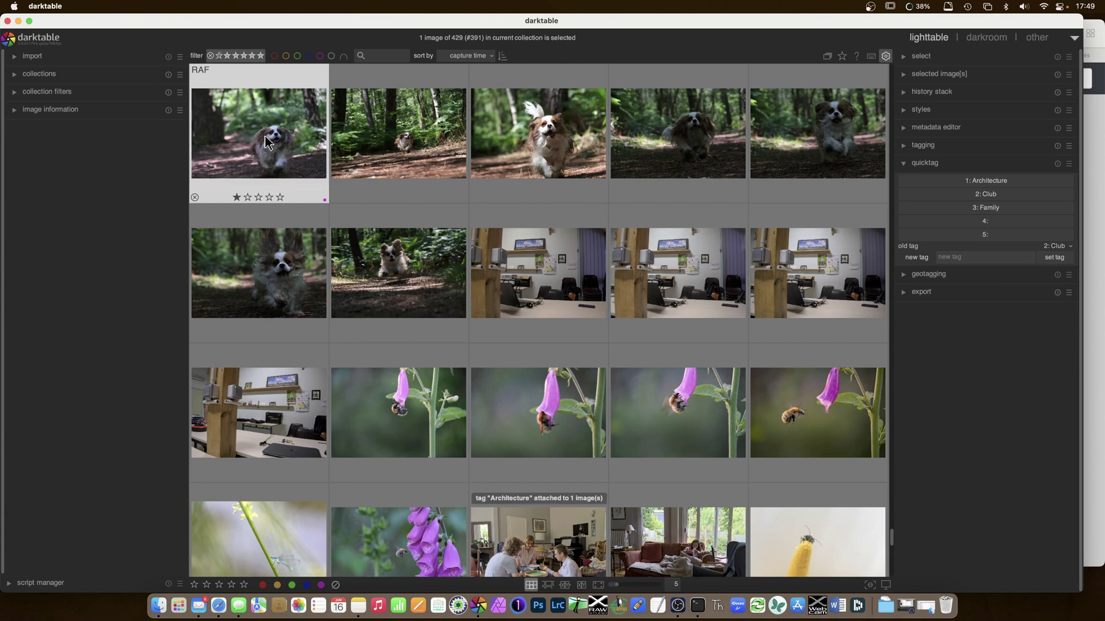
key(Right)
key(Right)
key(Right)
key(ctrl+2)
key(Right)
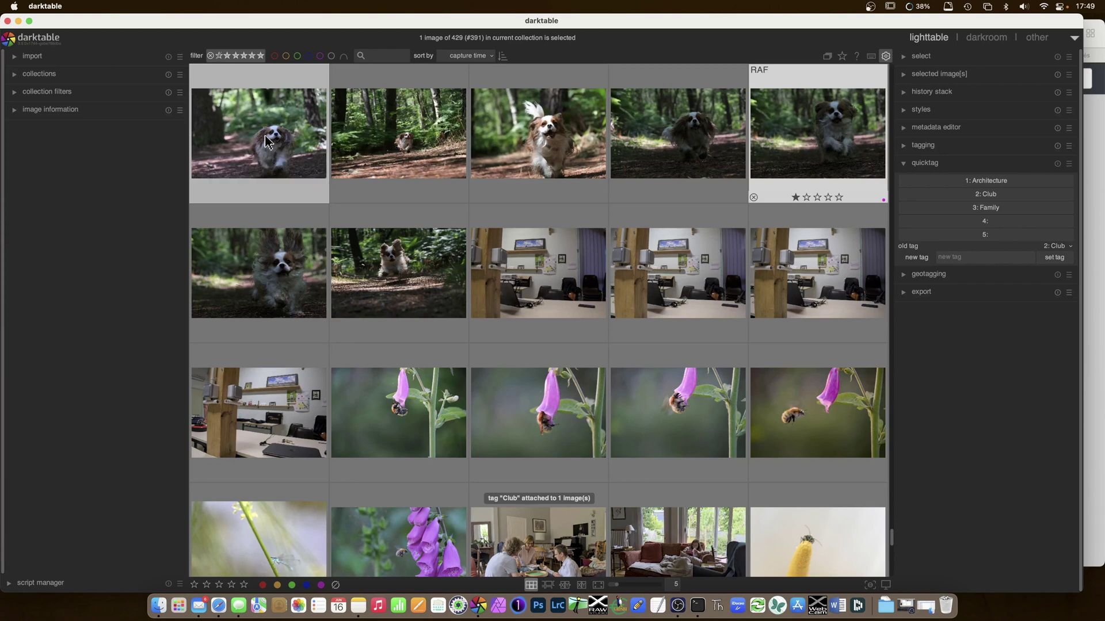
Step: Reopen the tagging module to check the tags of the dog photos
scroll(266, 141, up, 2)
scroll(424, 216, down, 2)
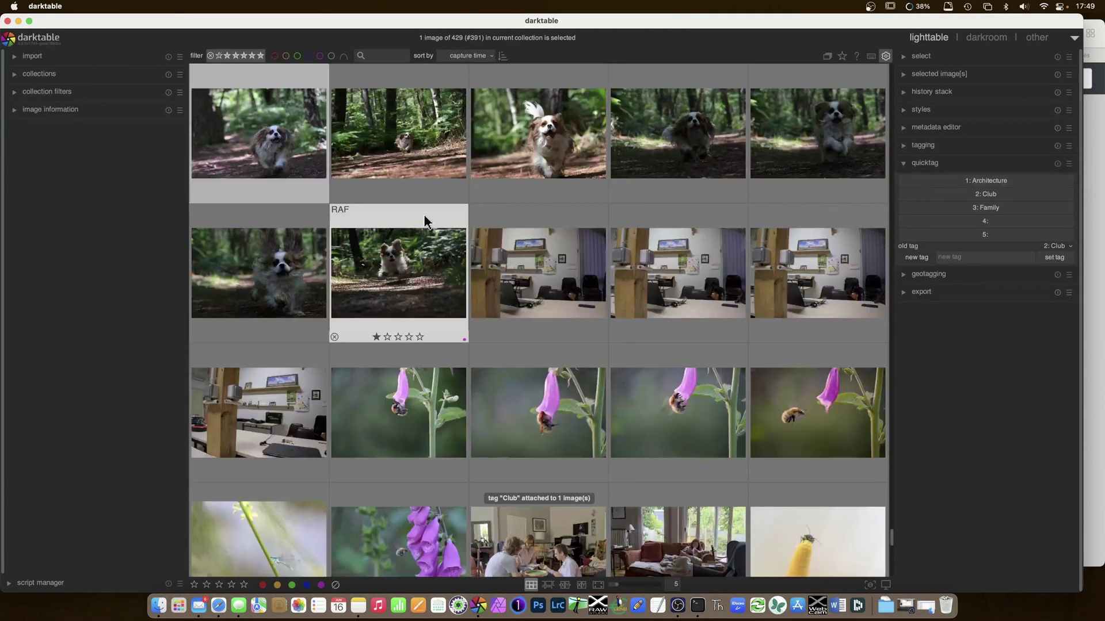
click(903, 145)
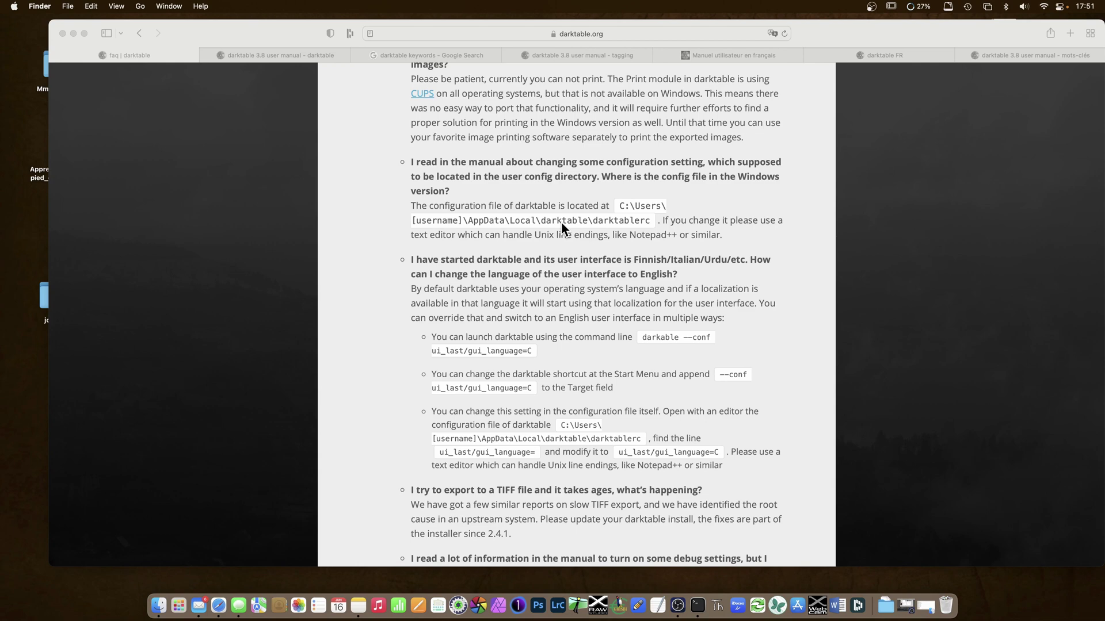
Step: Consult the darktable 3.8 user manual for the default configuration directory under $HOME/.config/darktable
click(256, 56)
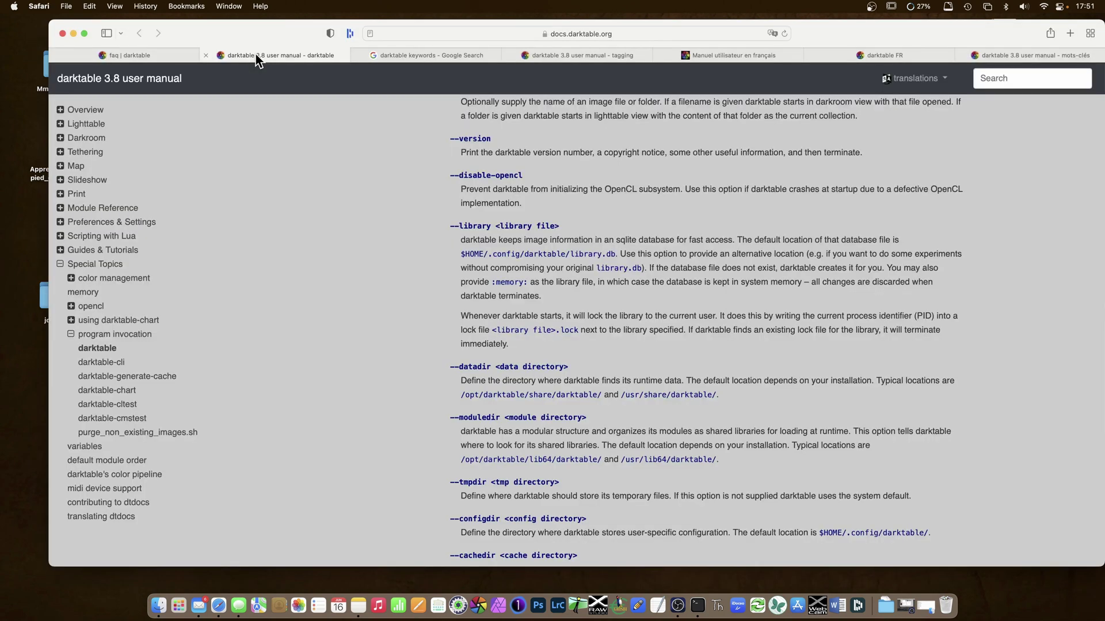
drag(461, 254, 483, 254)
scroll(355, 434, up, 1)
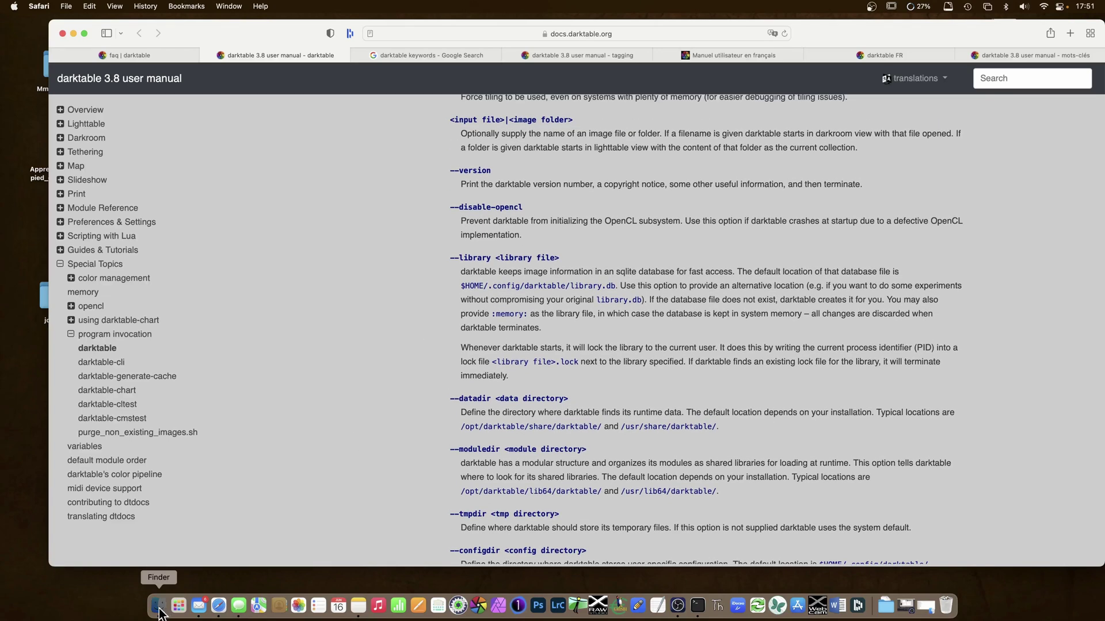
Step: Open Finder, reveal the hidden files in the home folder and navigate to .config/darktable
click(159, 607)
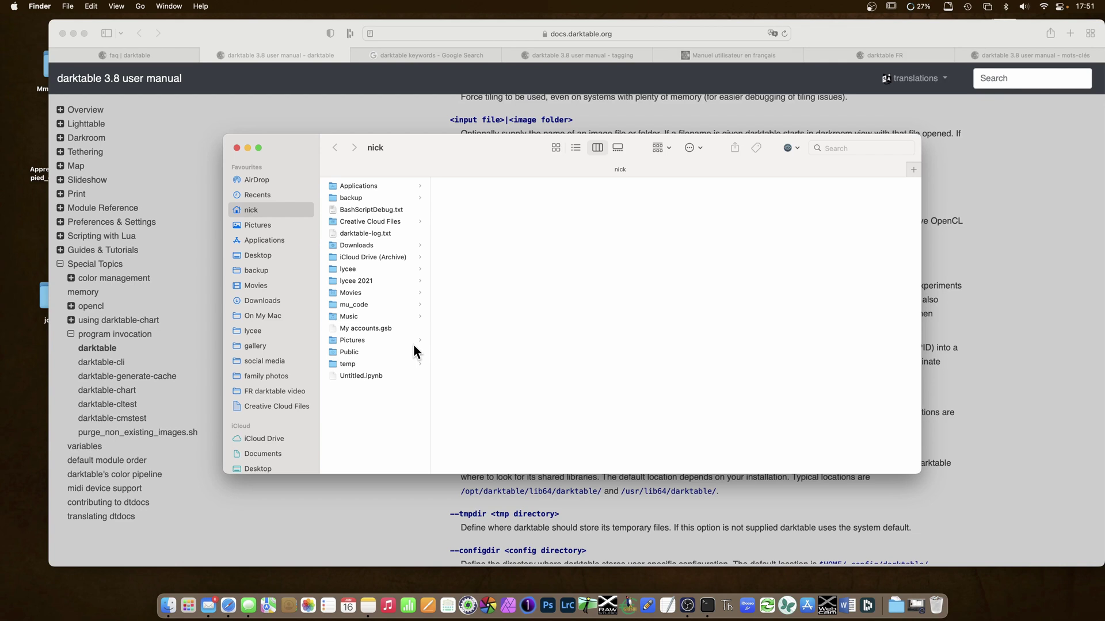
key(super+shift+period)
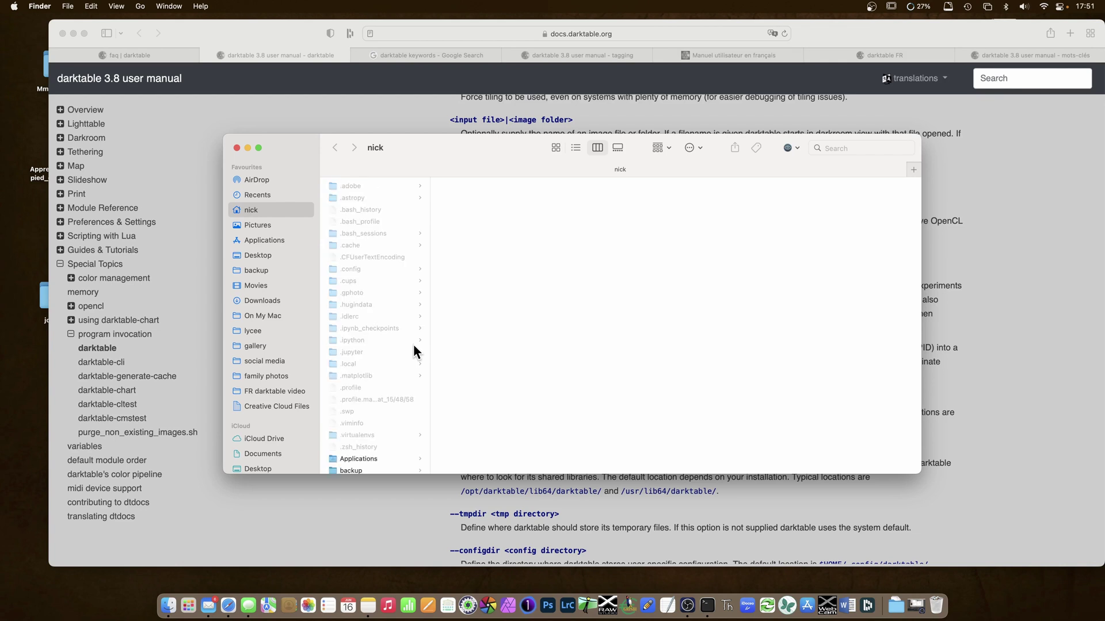
click(345, 268)
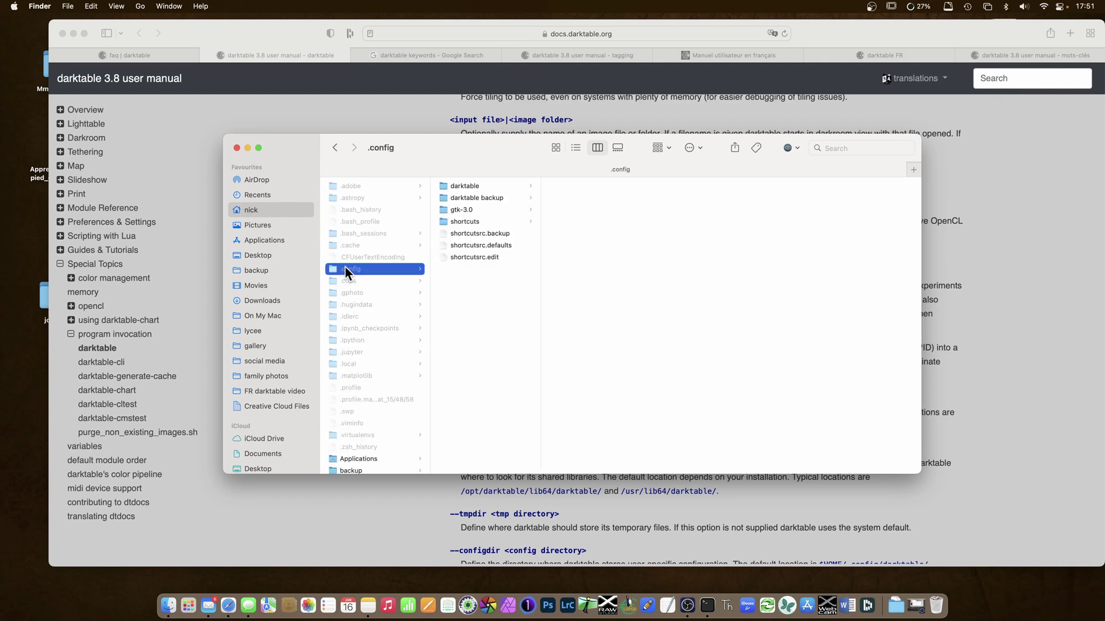
click(472, 185)
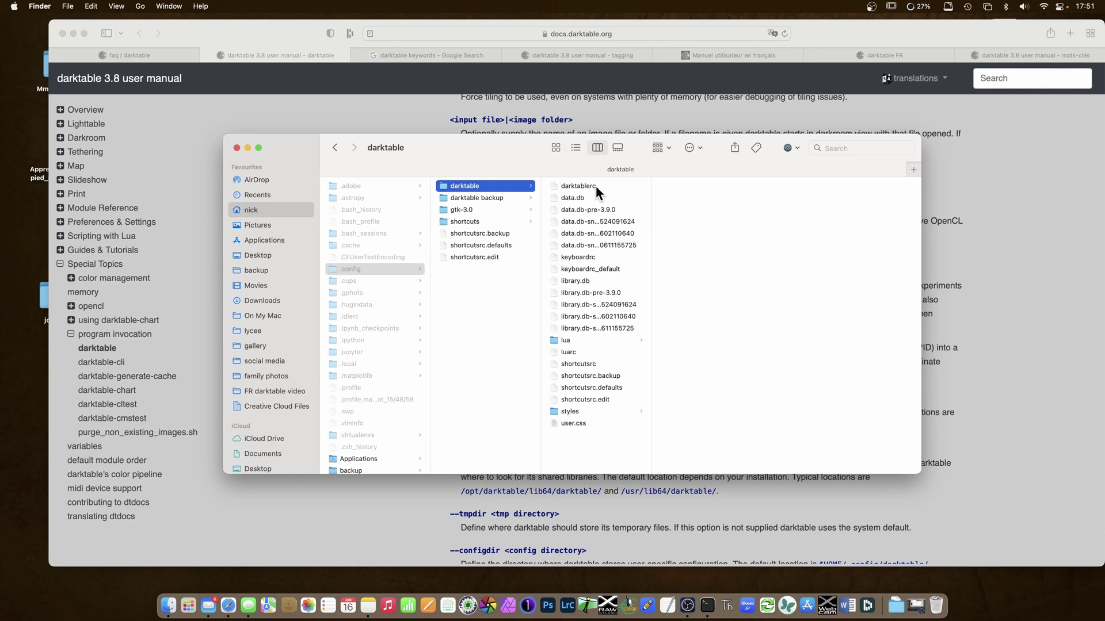
Step: Open the shortcutsrc file in TextEdit
click(573, 364)
right_click(572, 366)
mouse_move(609, 377)
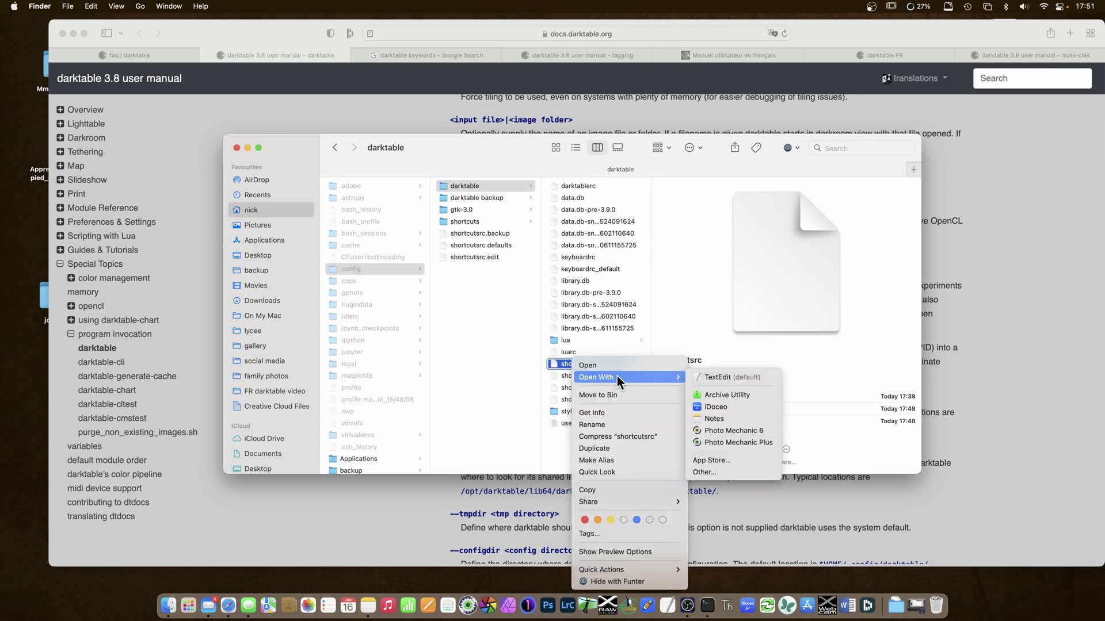
click(726, 376)
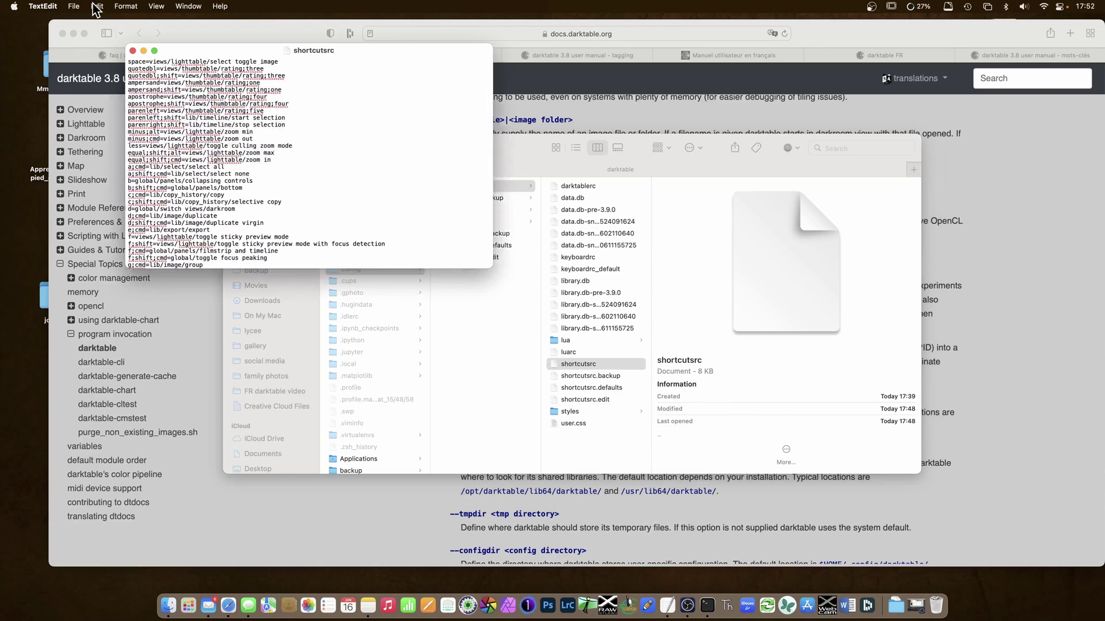
Step: Search shortcutsrc for "quick" and enlarge the document window around the quicktag shortcut lines
click(73, 7)
mouse_move(97, 7)
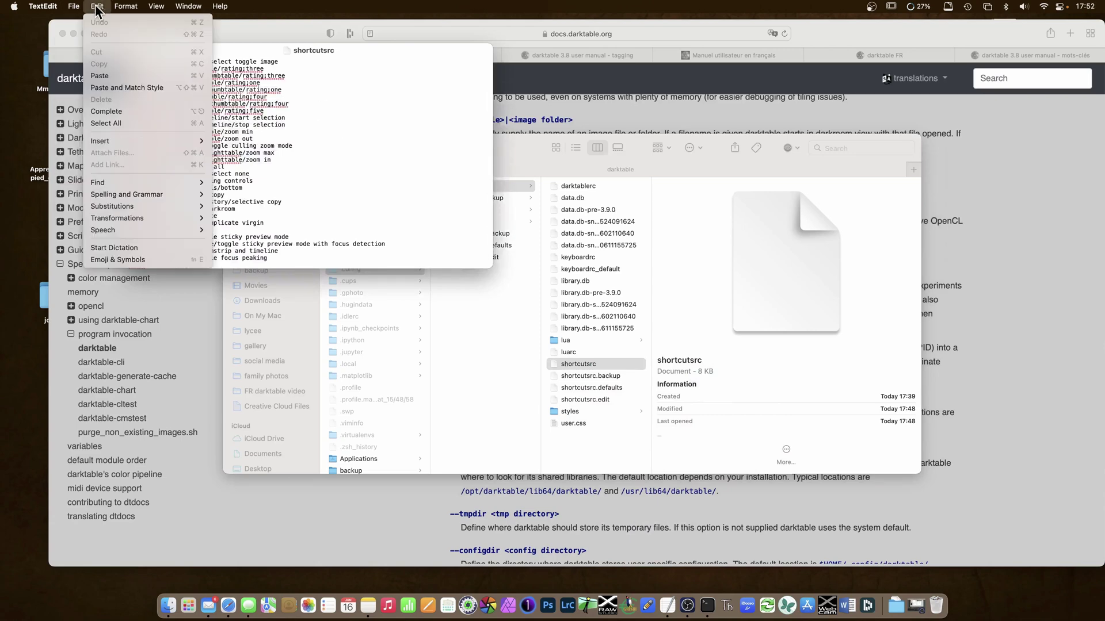
mouse_move(136, 183)
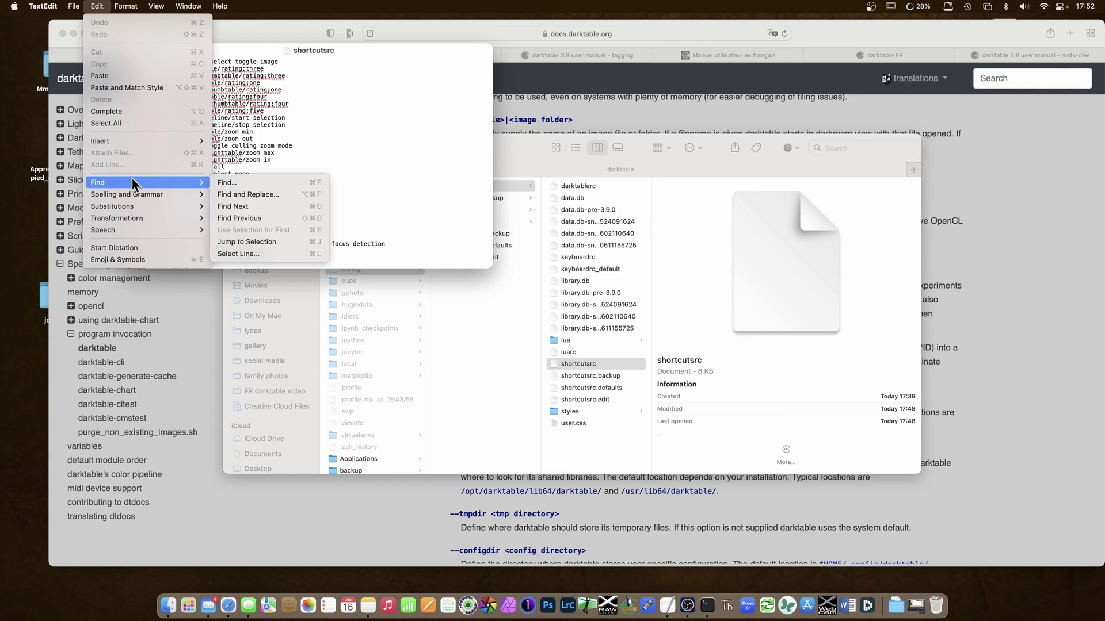
click(233, 183)
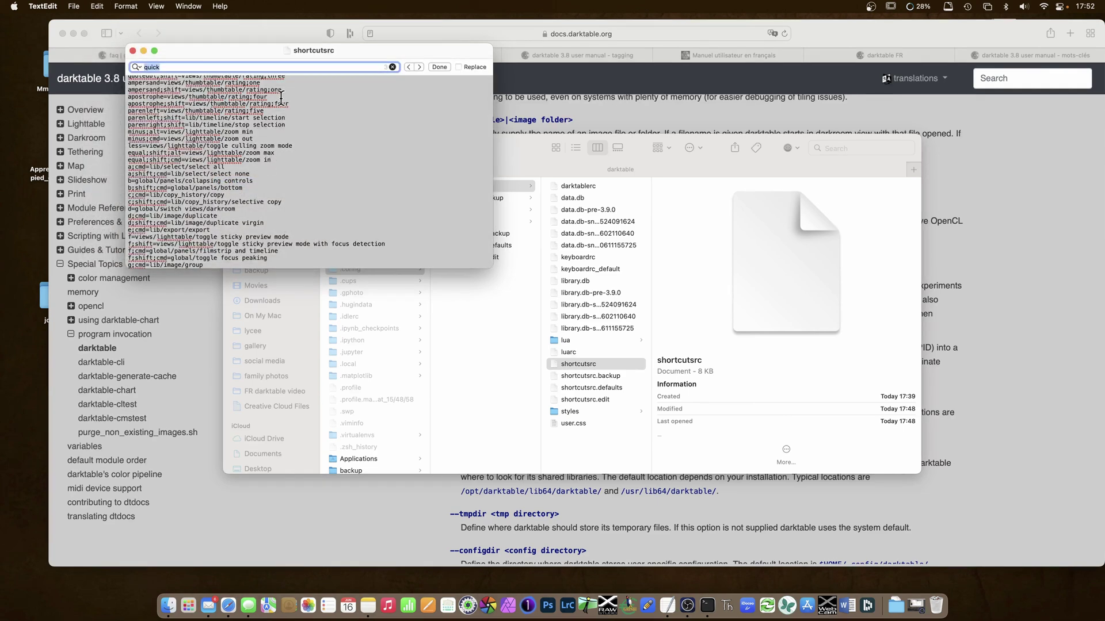
text(quick)
key(Return)
drag(239, 54, 368, 68)
drag(620, 281, 807, 418)
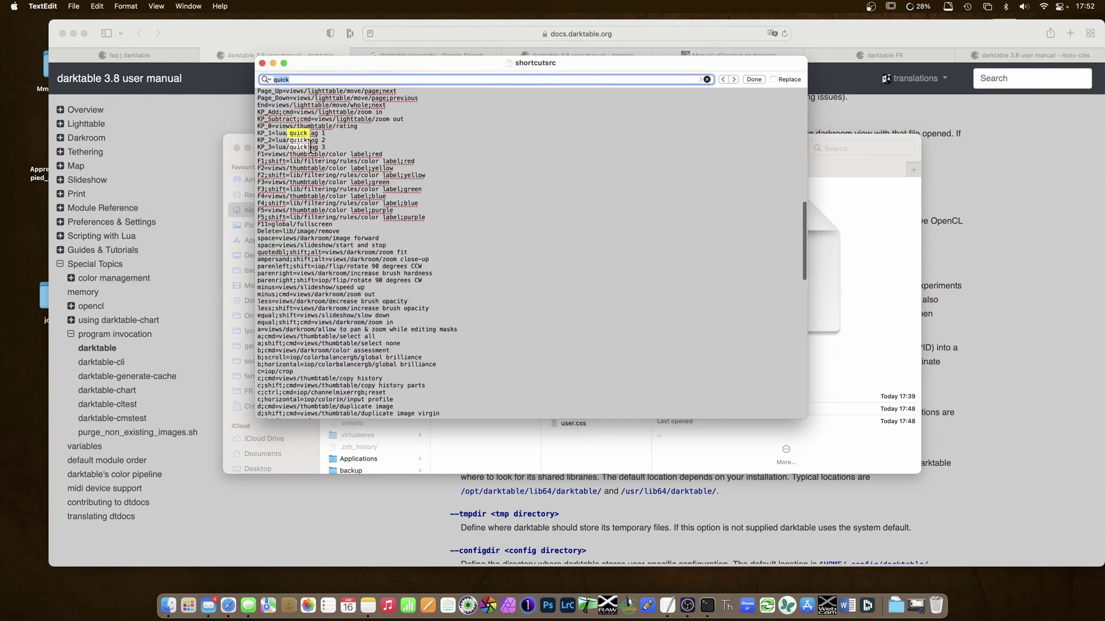
Step: Duplicate the KP_3=lua/quicktag 3 line six times and number the copied actions quicktag 4 to quicktag 9
click(305, 149)
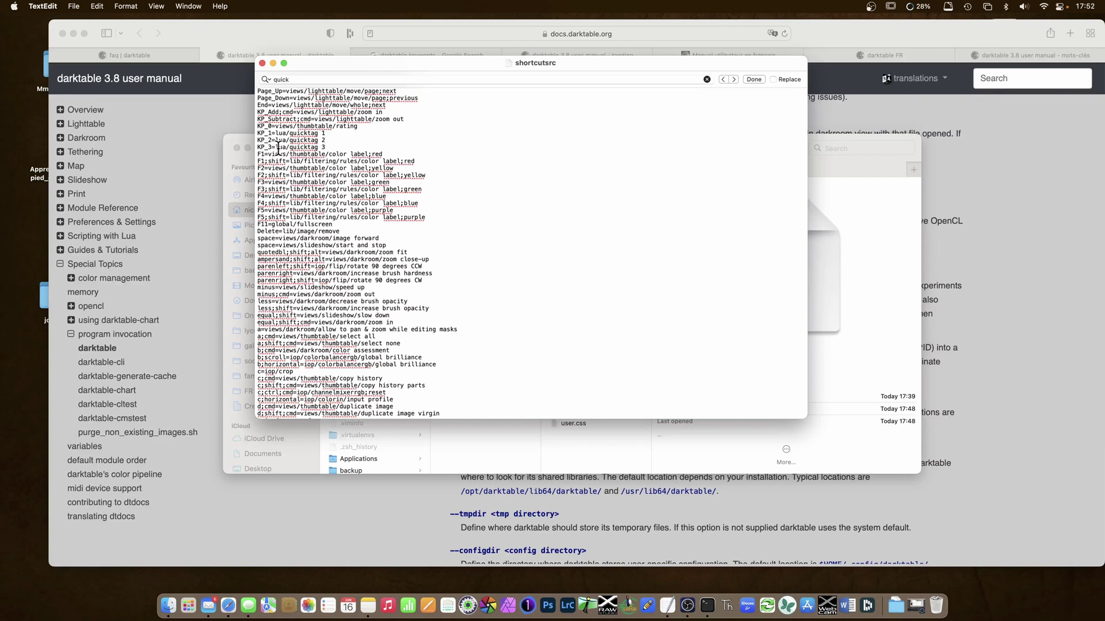
drag(334, 147, 252, 152)
click(348, 146)
key(super+v)
key(super+v)
key(super+v)
key(super+v)
key(super+v)
key(super+v)
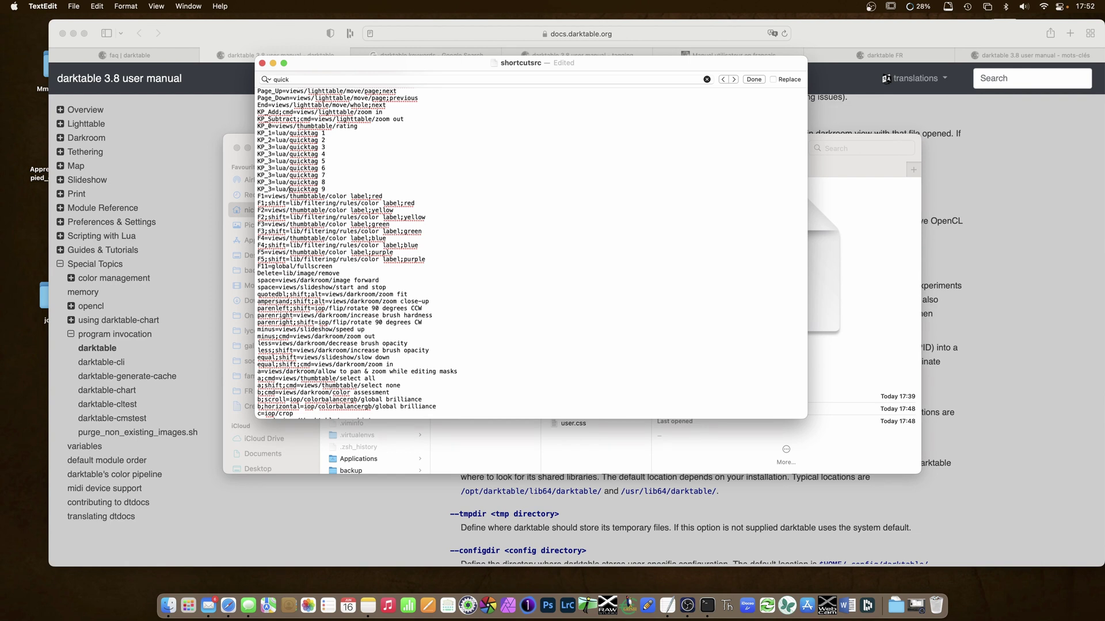
Step: Renumber the keypad keys of the copied lines as KP_4 to KP_9 to match their quicktags, then save and close shortcutsrc
scroll(275, 161, up, 2)
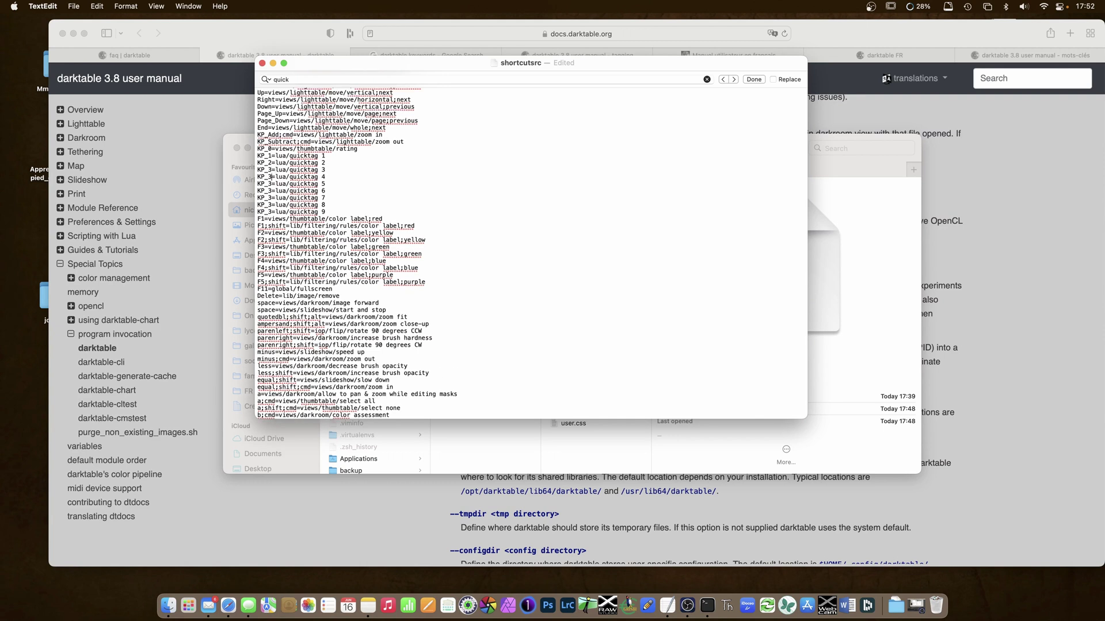
click(272, 190)
key(BackSpace)
text(6)
click(272, 204)
key(BackSpace)
text(8)
key(super+s)
scroll(403, 133, down, 1)
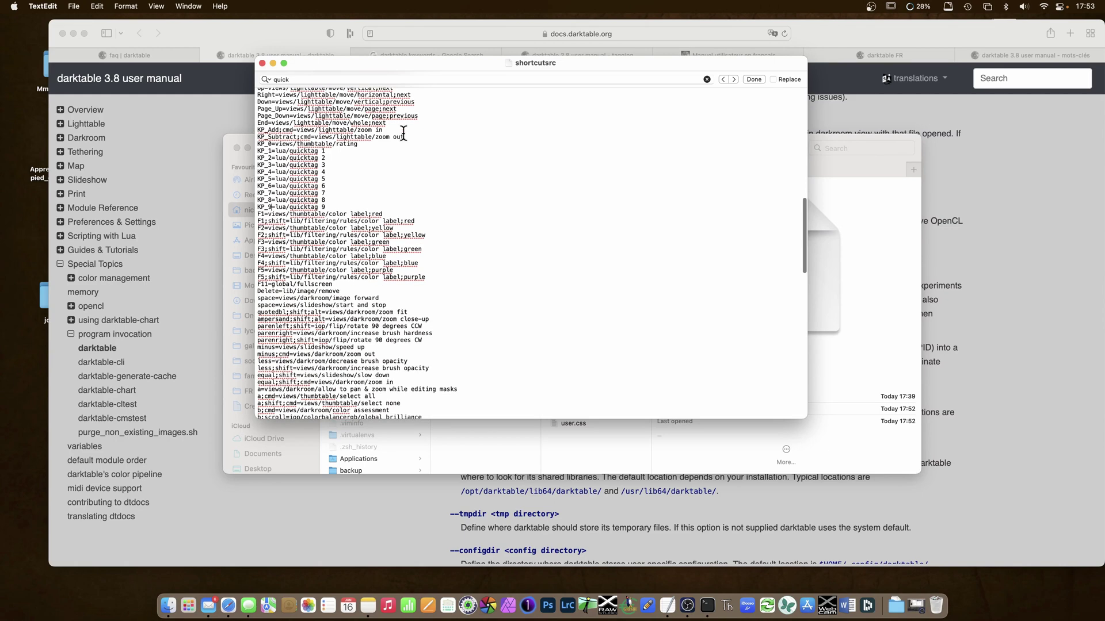
click(326, 207)
click(262, 63)
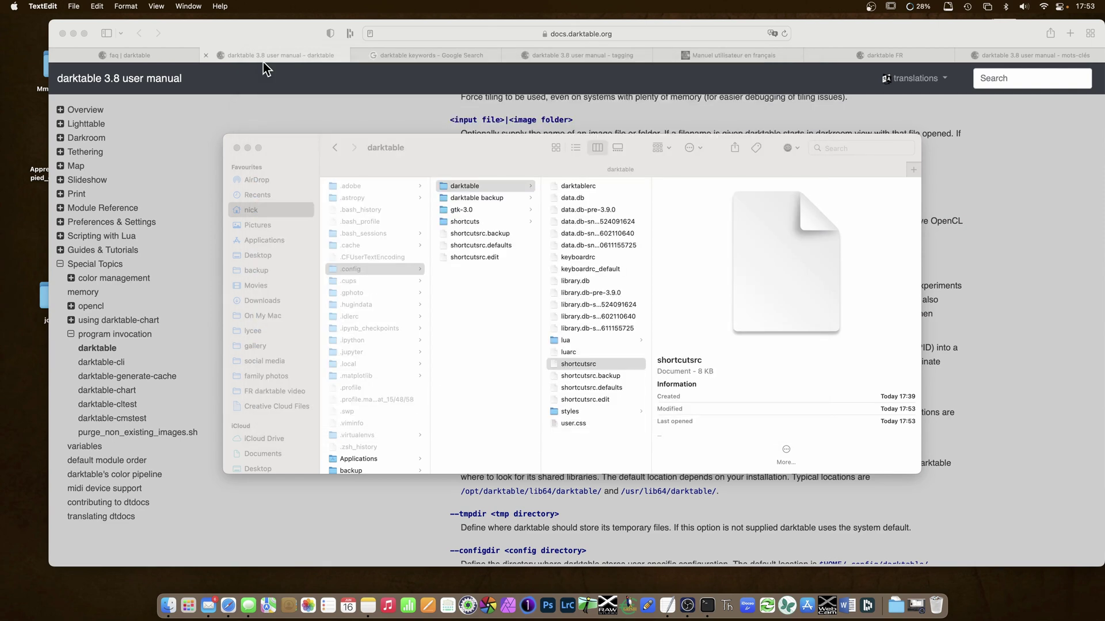
Step: Open darktablerc in TextEdit, enlarge its window and search for "club" to reach the quicktag entries
click(588, 186)
right_click(582, 185)
mouse_move(604, 204)
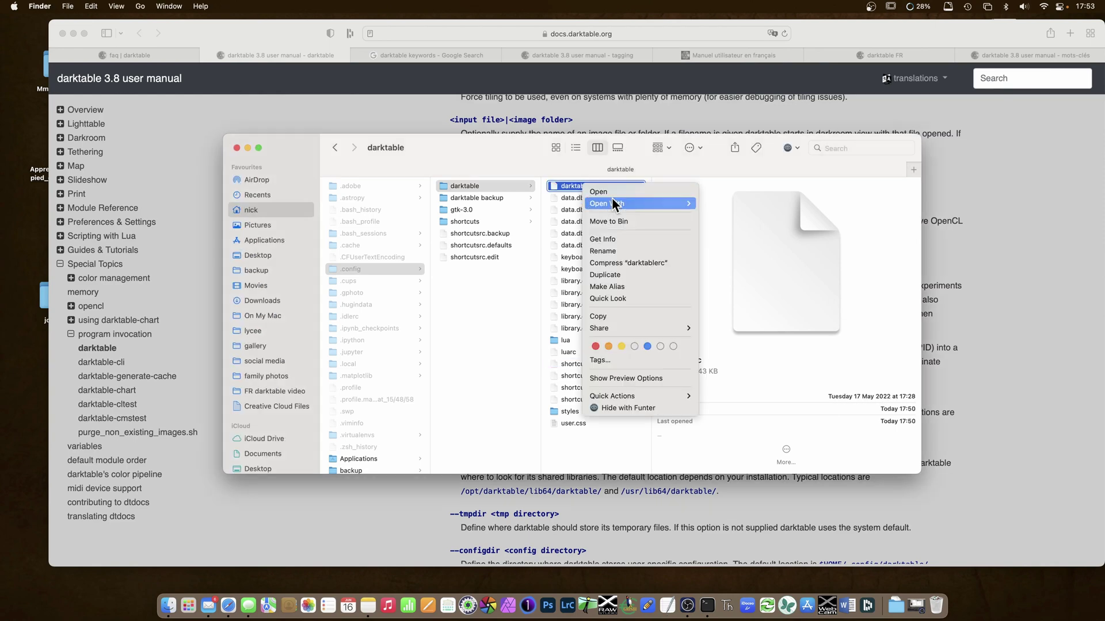
click(748, 204)
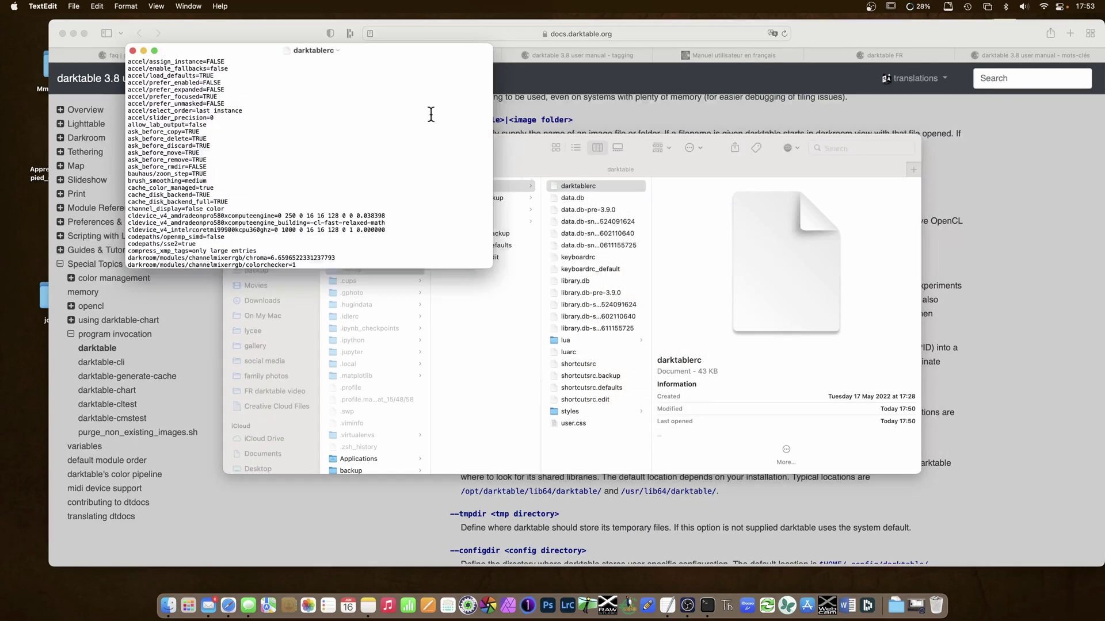
drag(486, 263, 723, 404)
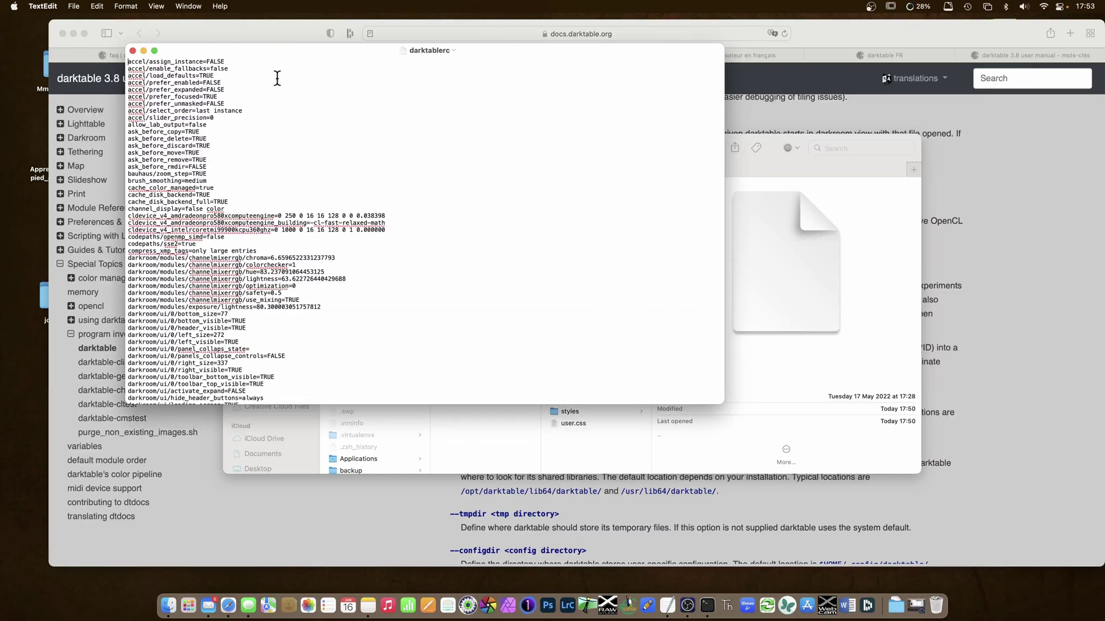
key(super+f)
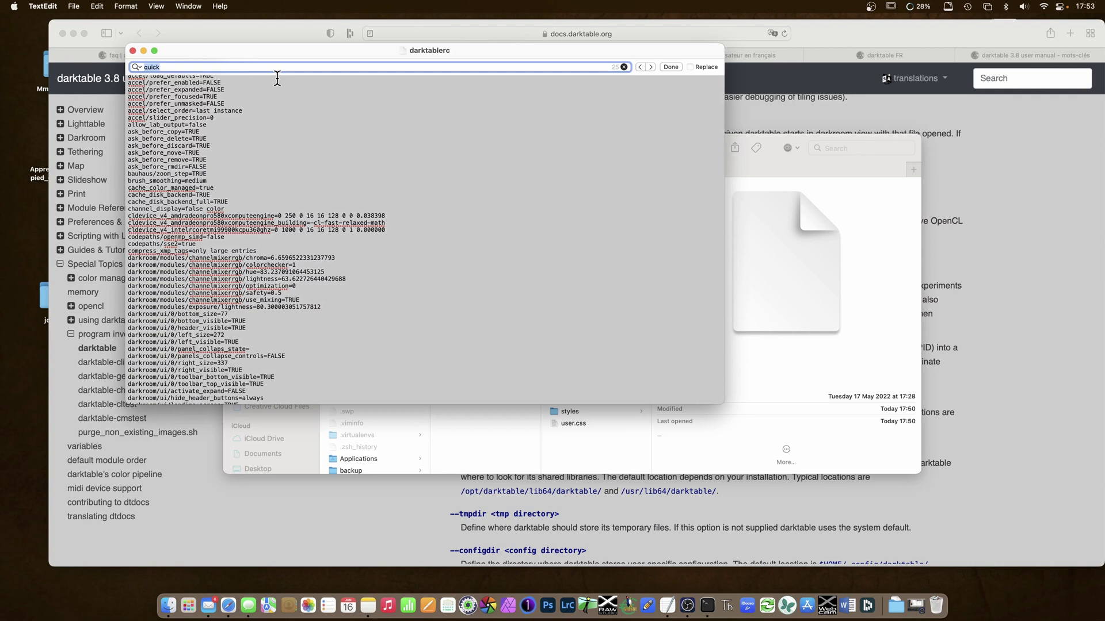
text(club)
Step: Set quicktag4 to quicktag8 to Landscape, Nature, Street, YouTube and misc, then save and close darktablerc
click(257, 243)
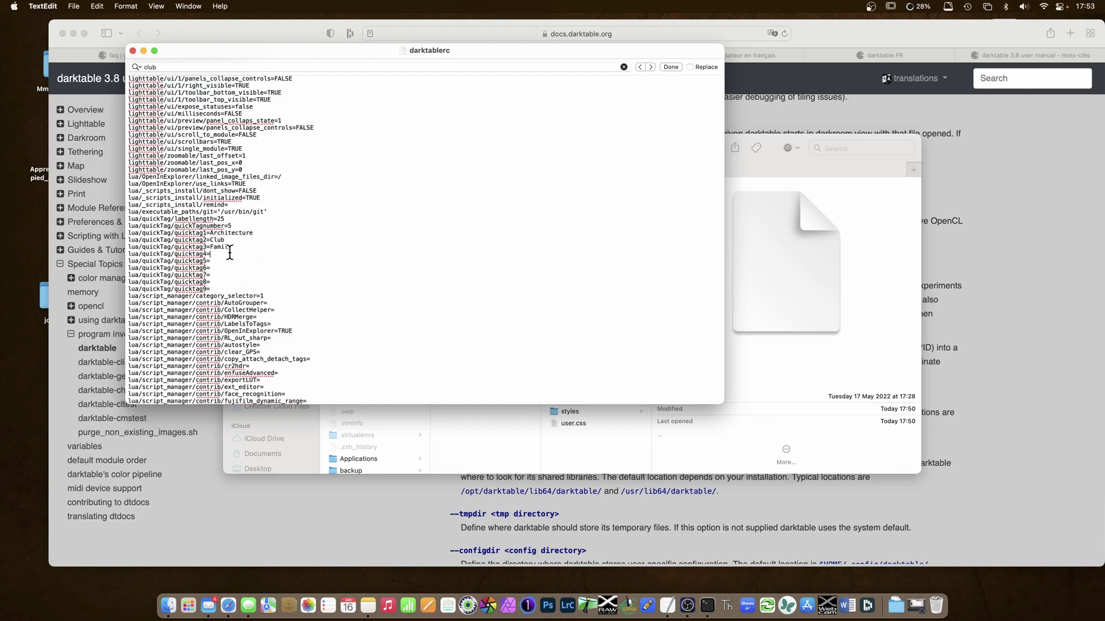
text(Landscape)
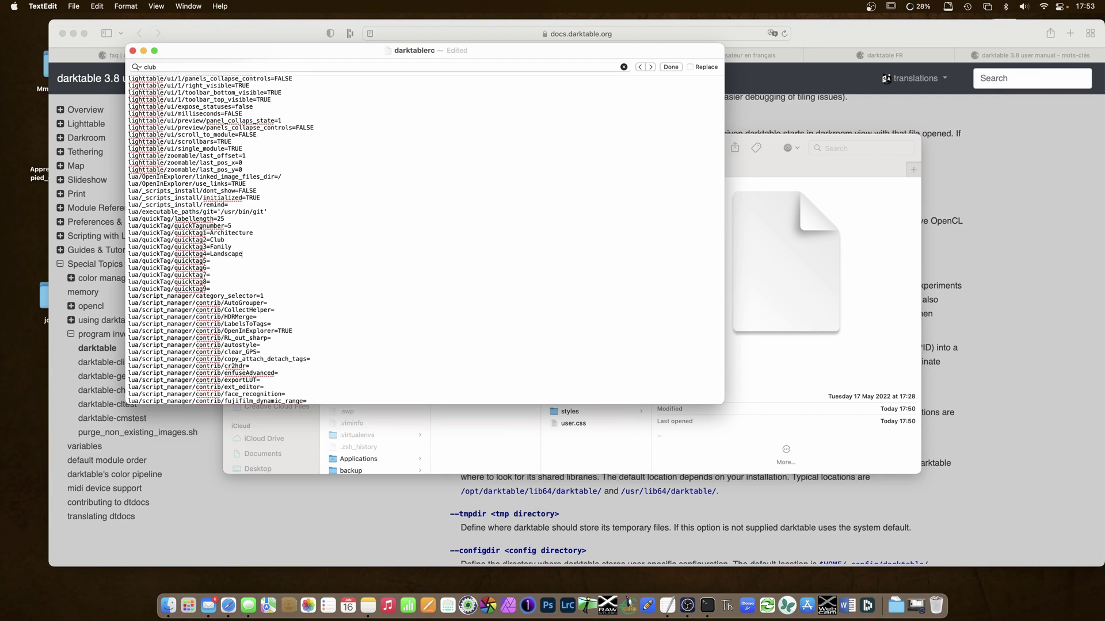
text(utr)
text(ure)
text(reet)
key(super+s)
click(133, 51)
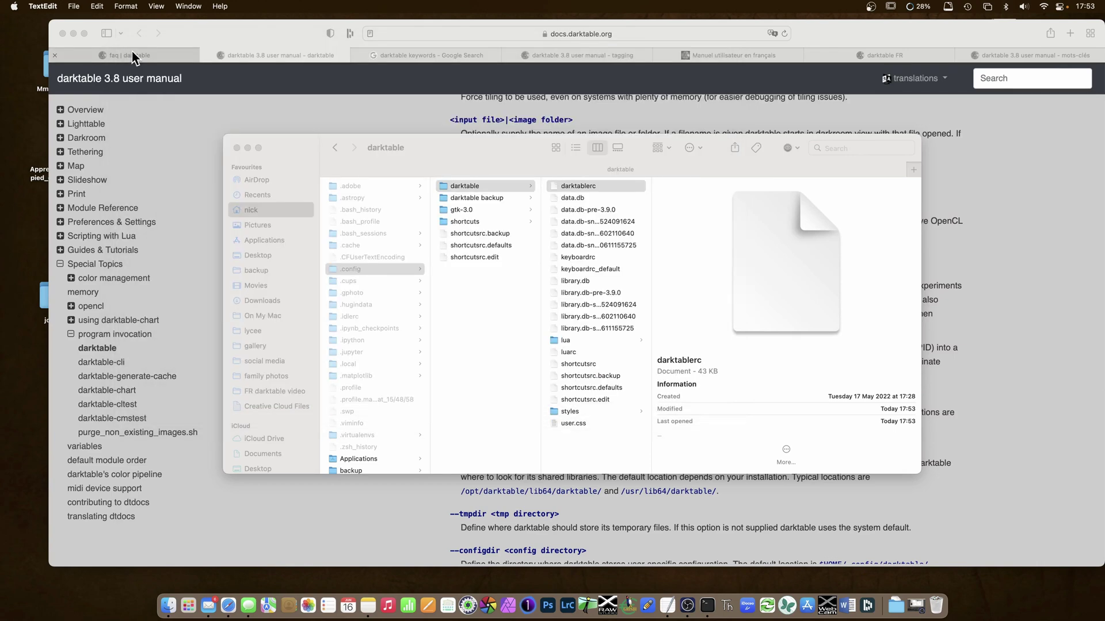
Step: Launch darktable and expand the quicktag module to check the newly configured tags
click(485, 609)
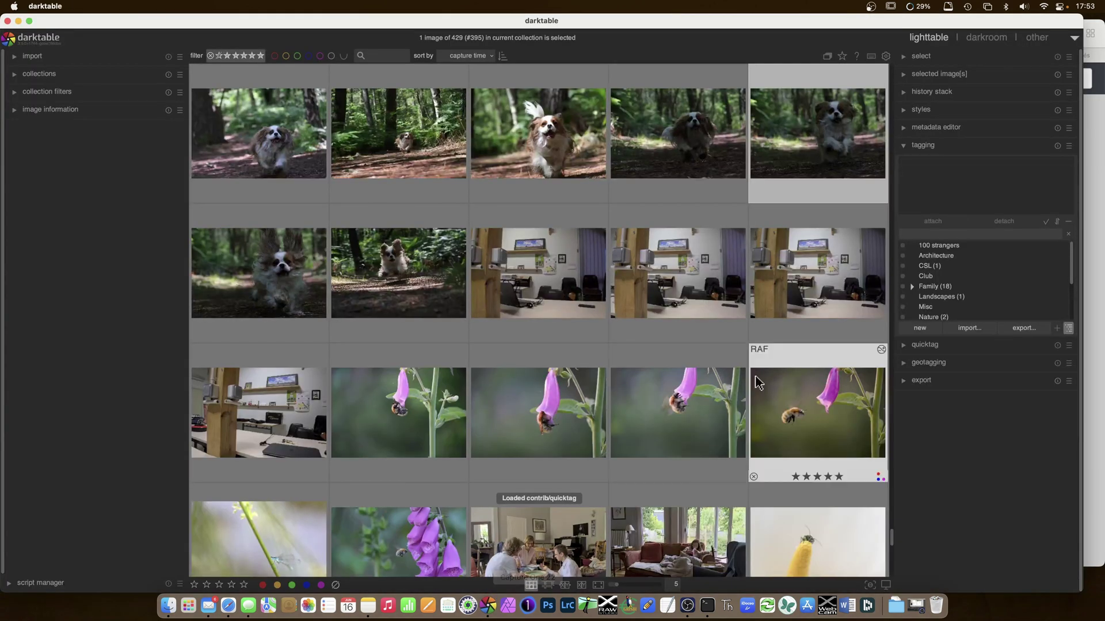
click(905, 346)
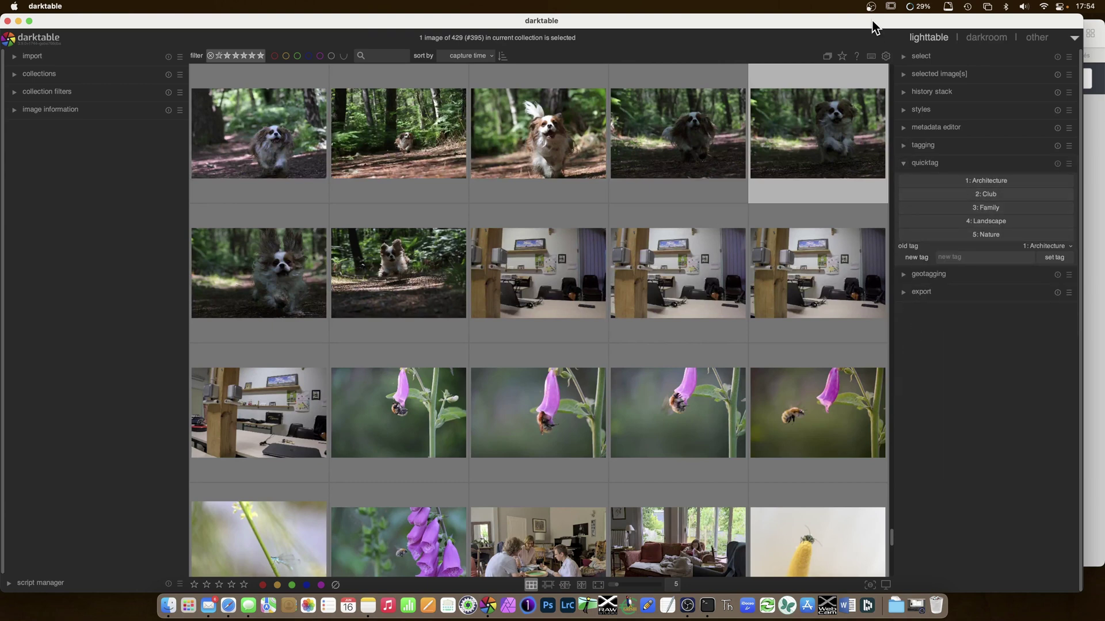
Step: Try to raise the number of quicktag fields by four in the lua options, then close the preferences
click(886, 56)
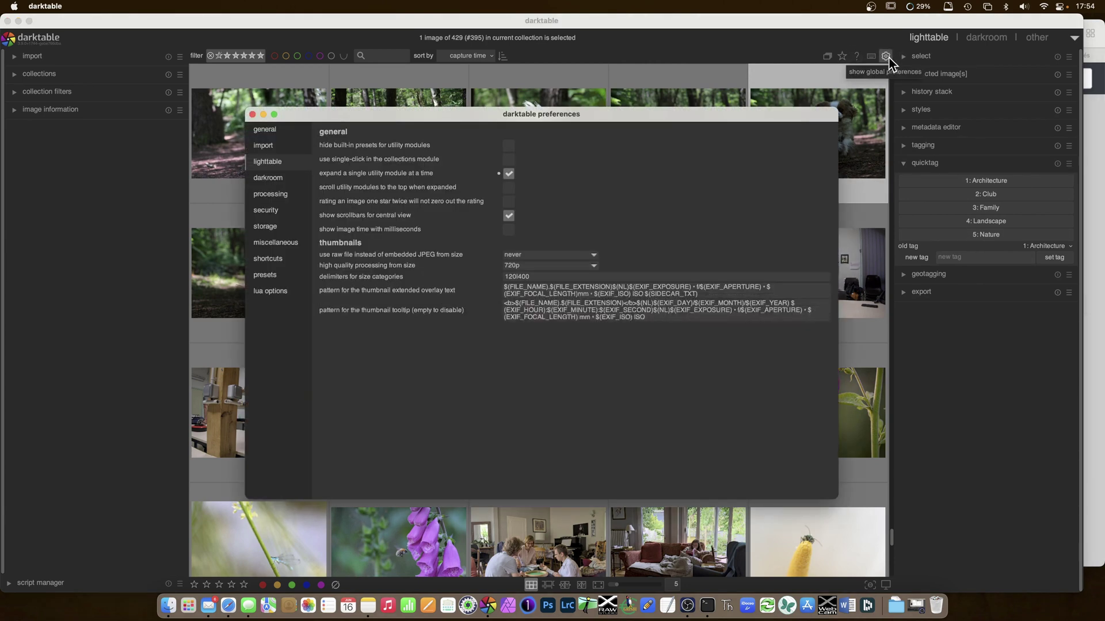
click(254, 292)
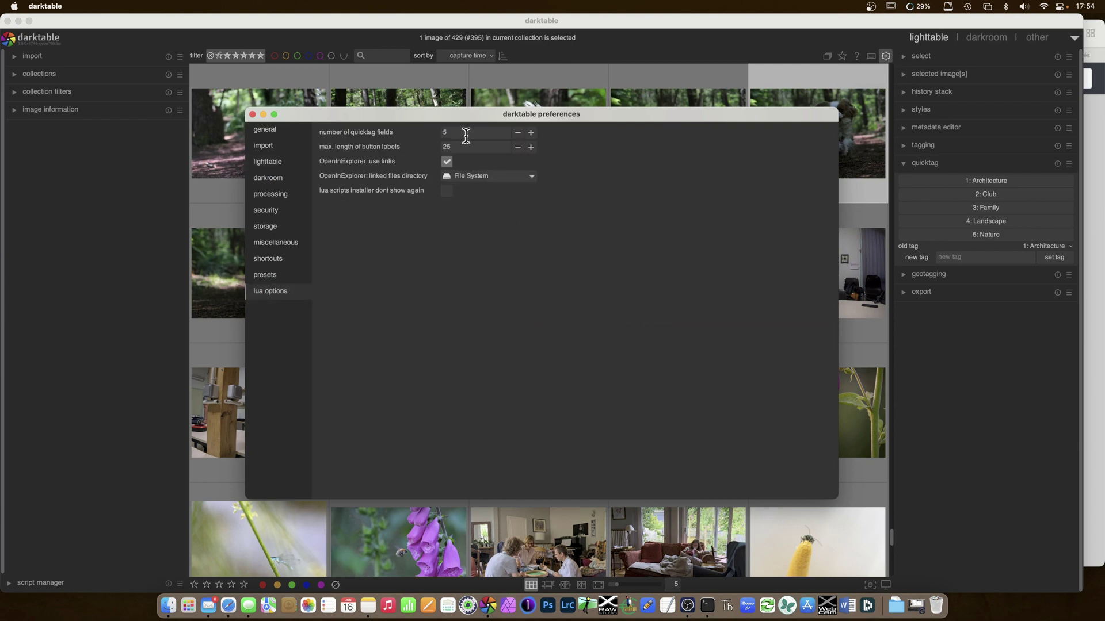
click(530, 132)
click(531, 133)
click(531, 133)
click(530, 133)
click(253, 114)
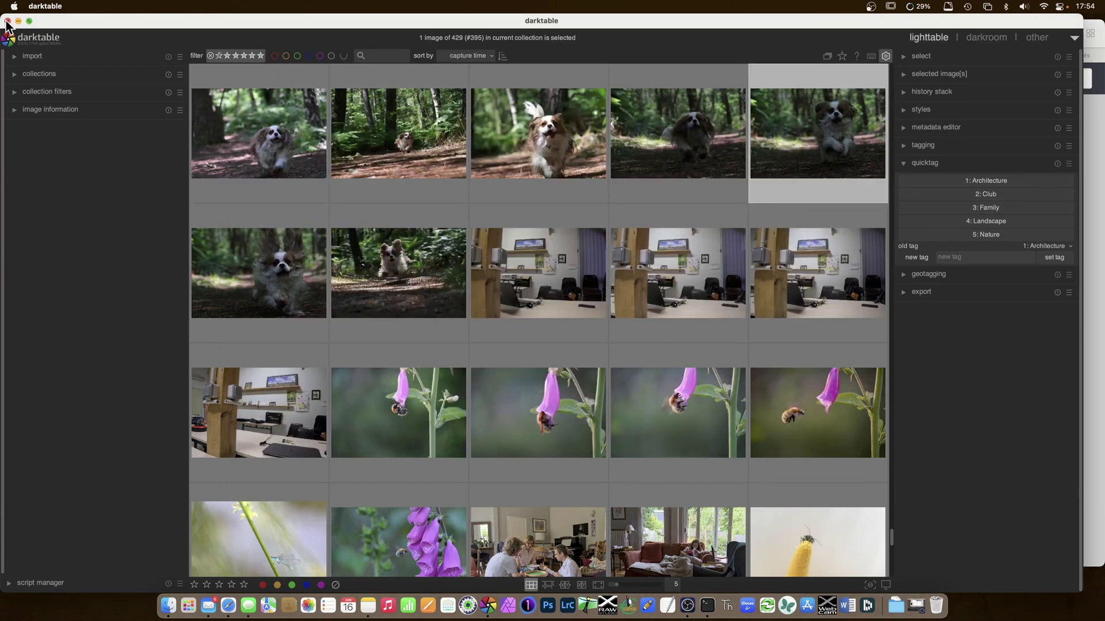
Step: Try to lower the number of quicktag fields by two in the lua options and close the preferences
click(885, 56)
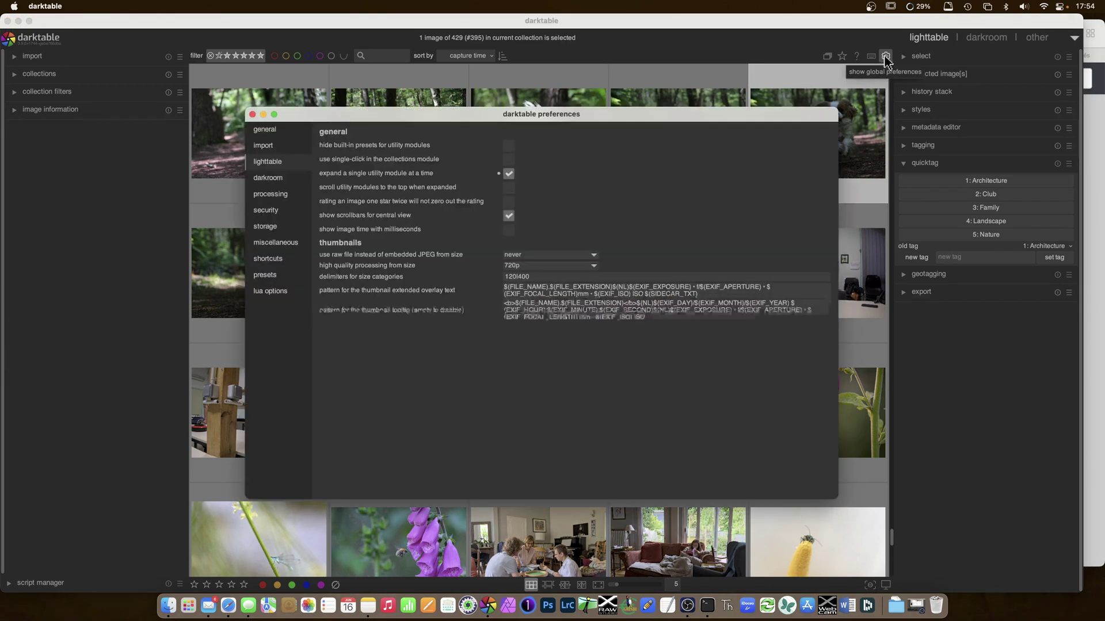
click(274, 291)
click(518, 133)
click(518, 133)
click(252, 116)
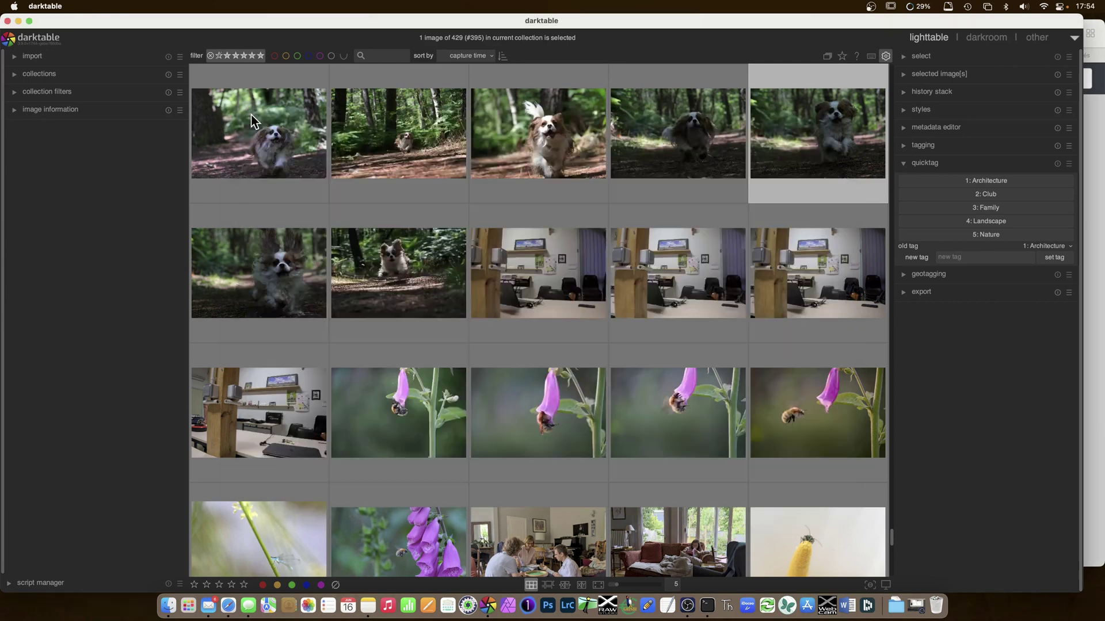
Step: Quit darktable, then reopen darktablerc in TextEdit and search for "club" to reach the quicktag settings
click(45, 6)
click(40, 84)
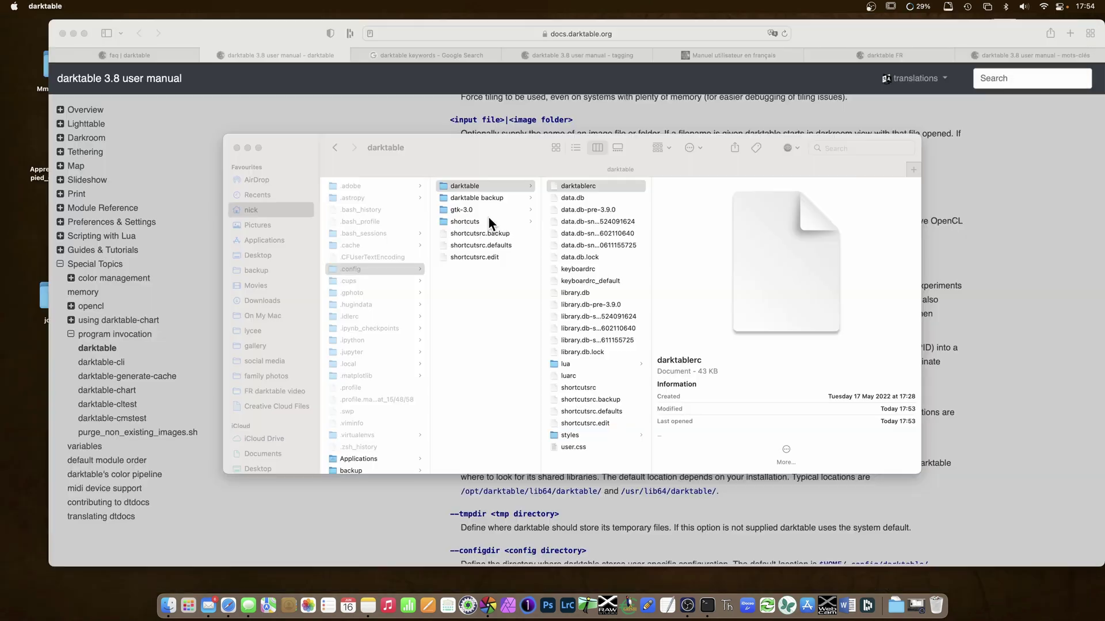
click(568, 187)
click(578, 184)
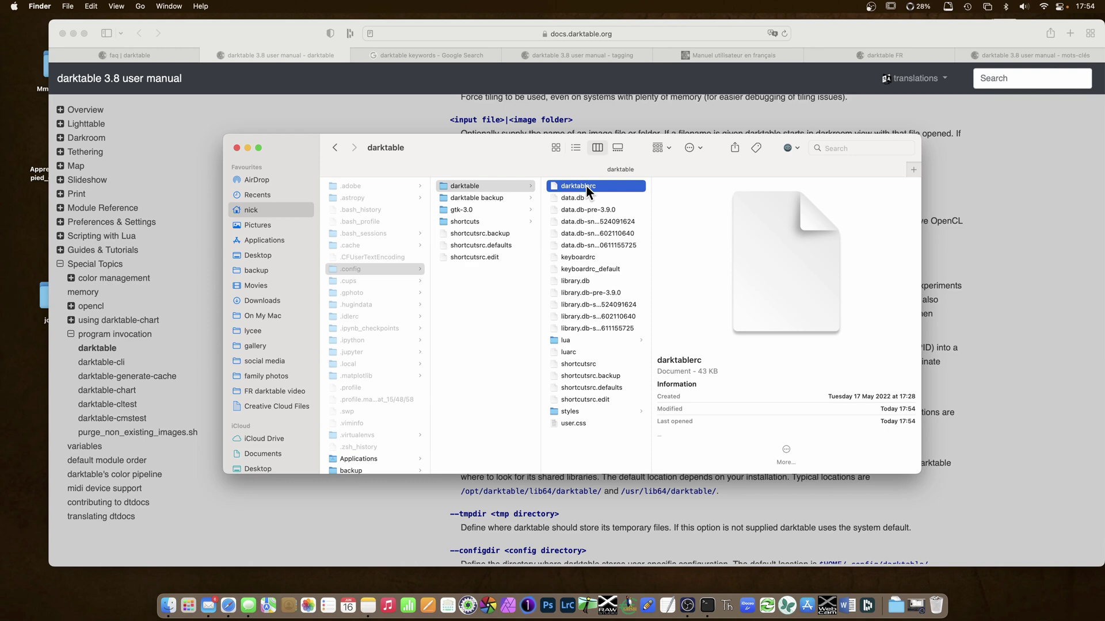
right_click(585, 186)
mouse_move(633, 204)
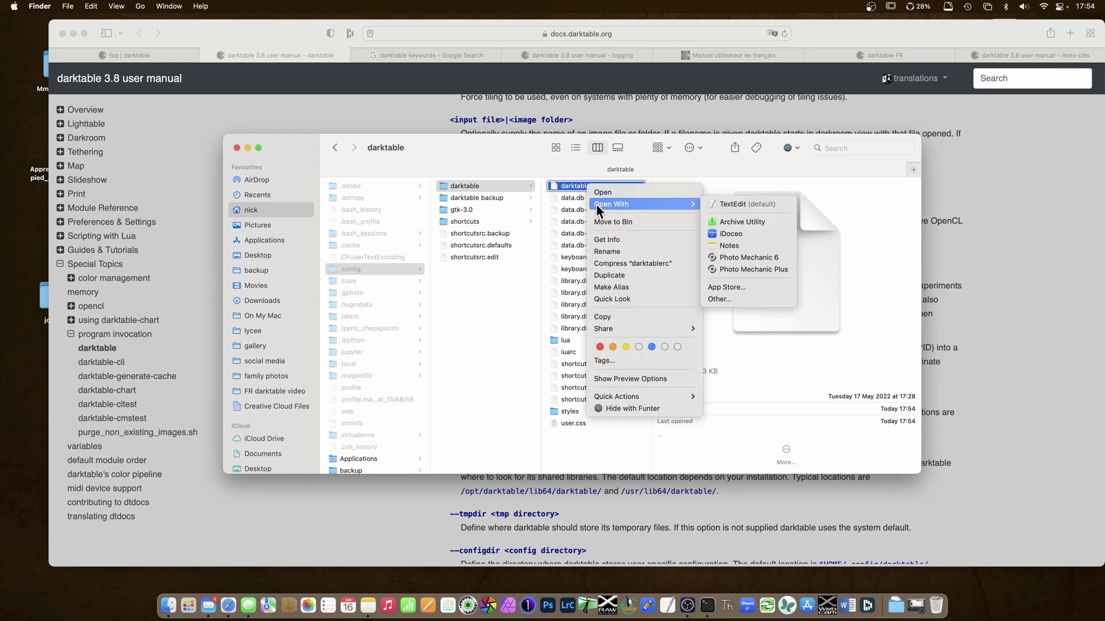
click(727, 203)
key(super+f)
text(club)
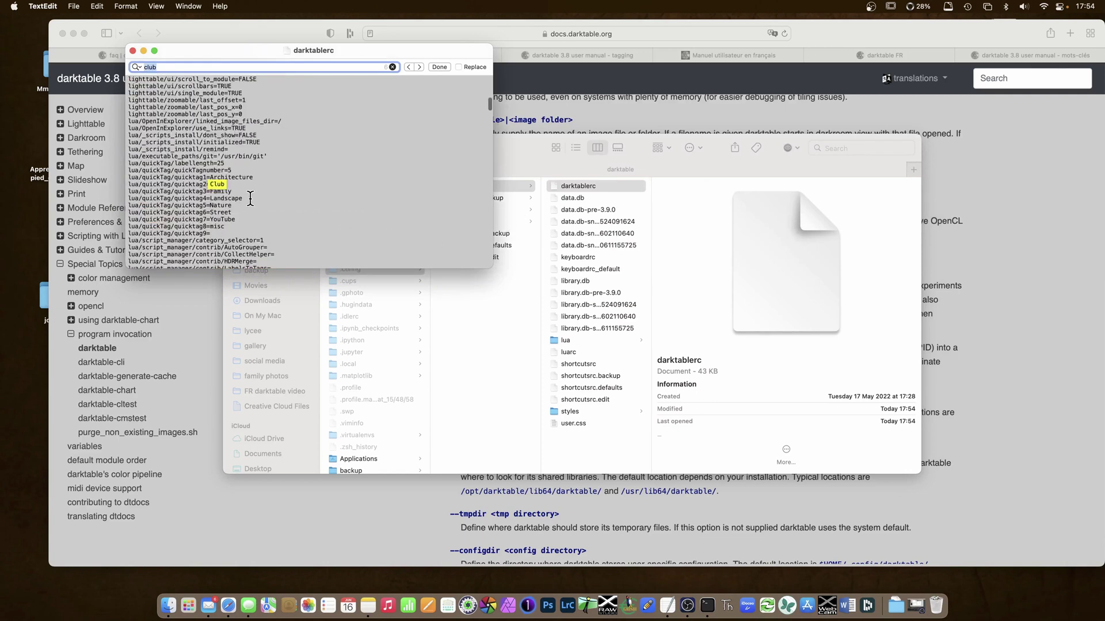
Step: Set quickTagnumber to 9 in the quicktag settings of darktablerc, then save and close the file
click(393, 170)
key(BackSpace)
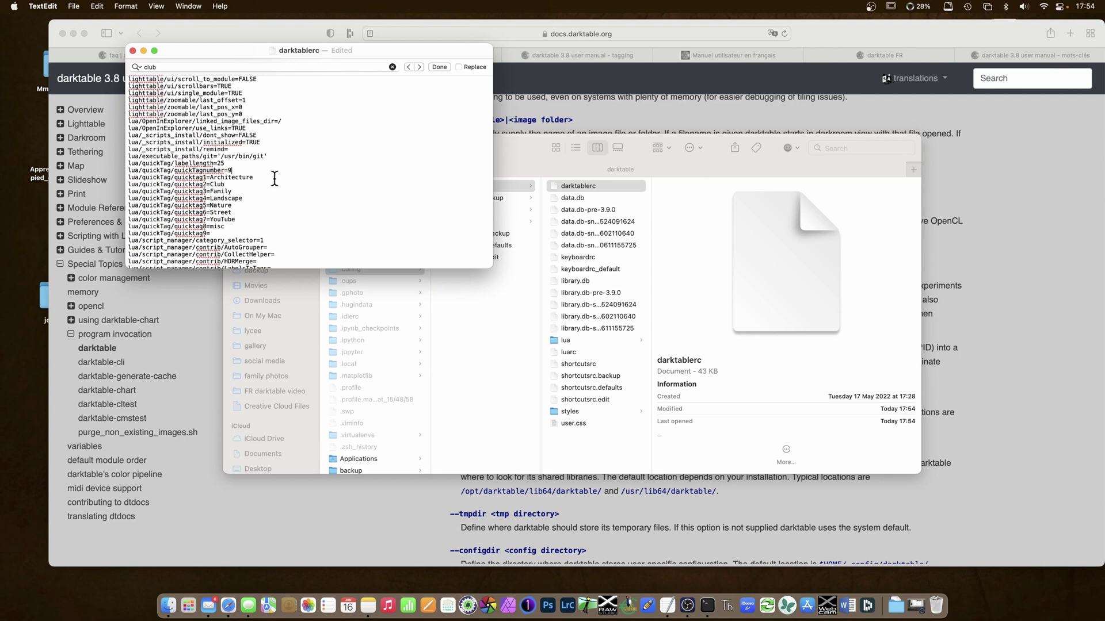
key(Down)
key(Down)
key(super+s)
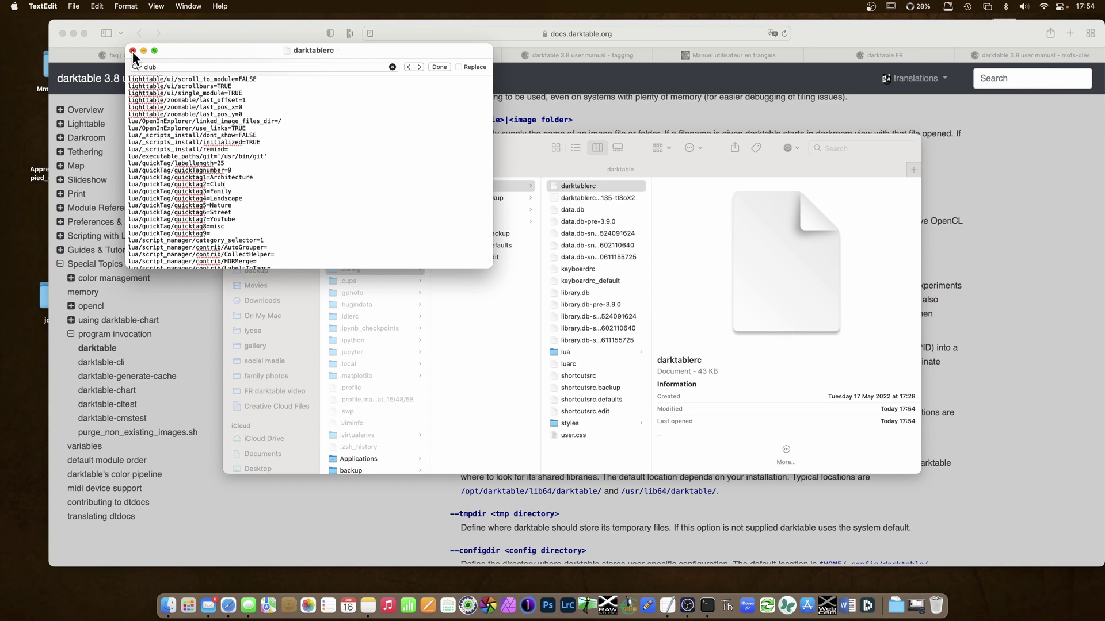
click(132, 51)
Step: Launch darktable and attach quicktags including Architecture, Club, Landscape and Nature to successive images, starting from the first dog photo
click(486, 610)
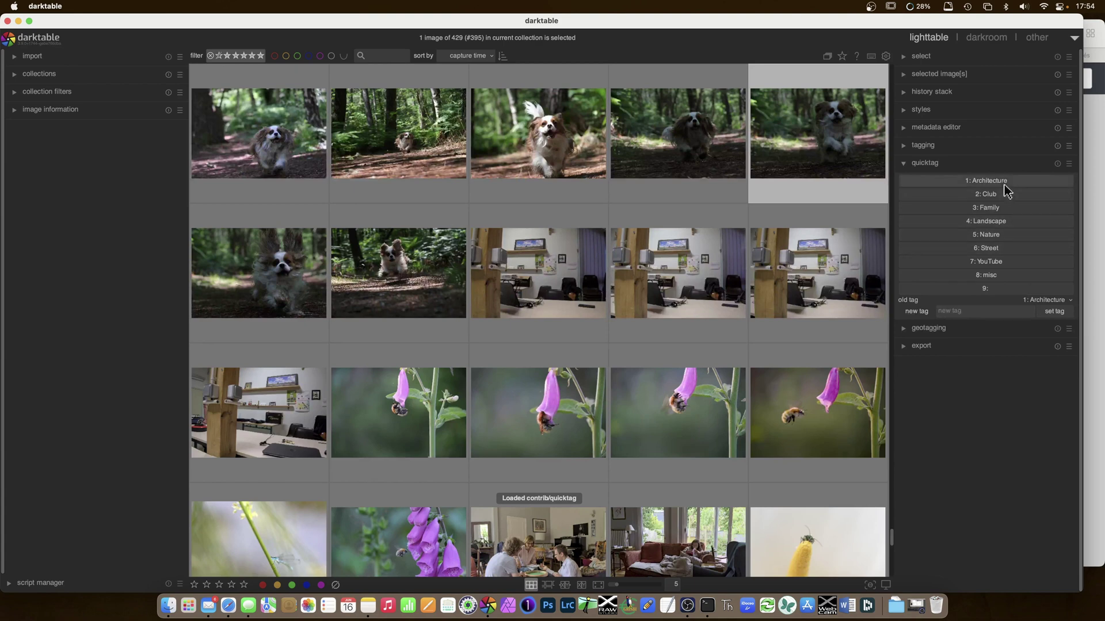
click(252, 147)
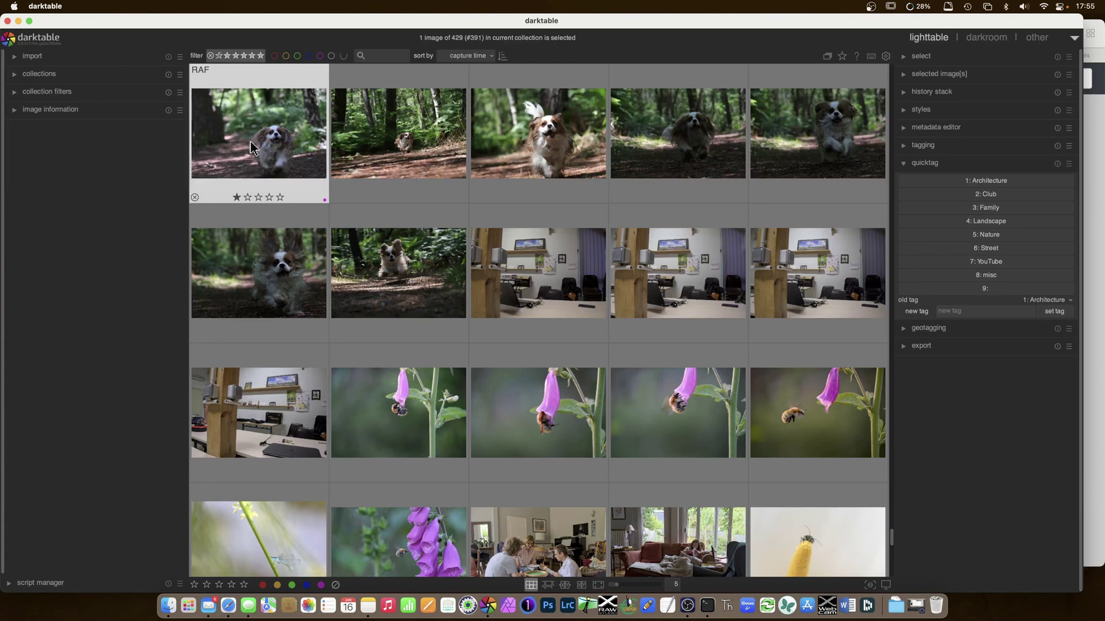
key(ctrl+alt+1)
key(Right)
key(Right)
key(Right)
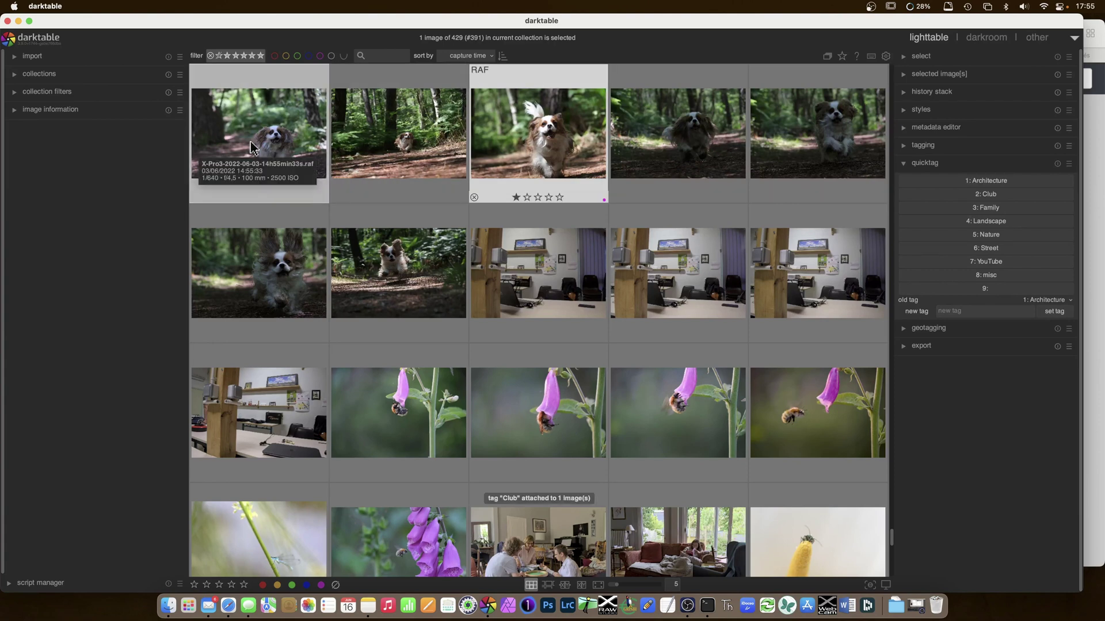
key(ctrl+alt+4)
key(Right)
key(Right)
key(ctrl+alt+5)
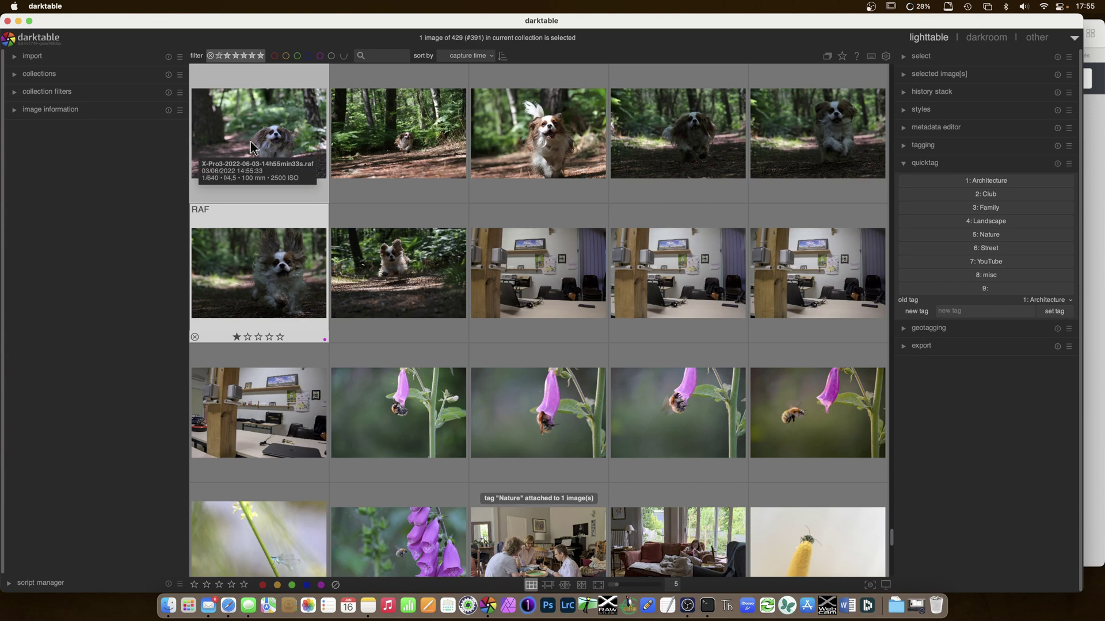
key(Right)
key(Right)
key(ctrl+alt+8)
key(Right)
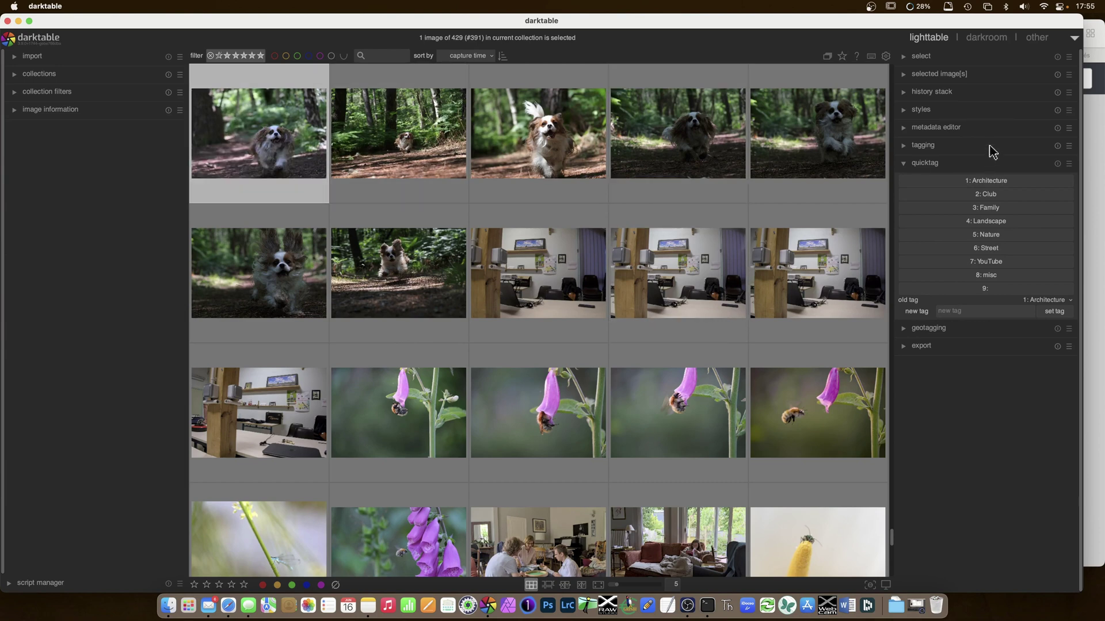
Step: Expand the tagging module and look through its tag dictionary for the attached and duplicate tags
click(905, 145)
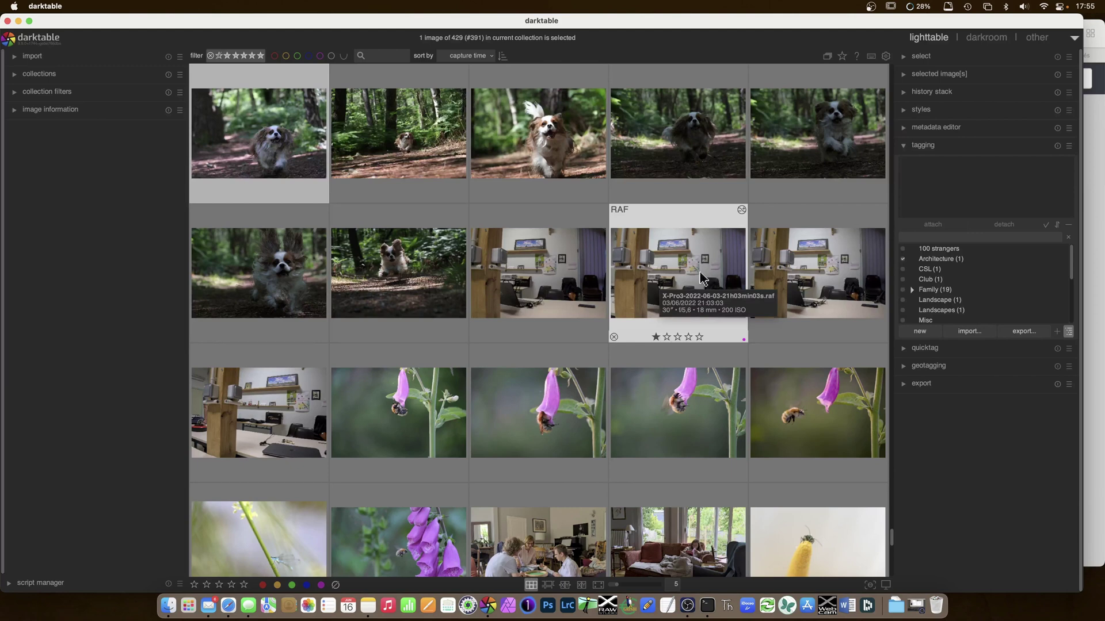
click(917, 351)
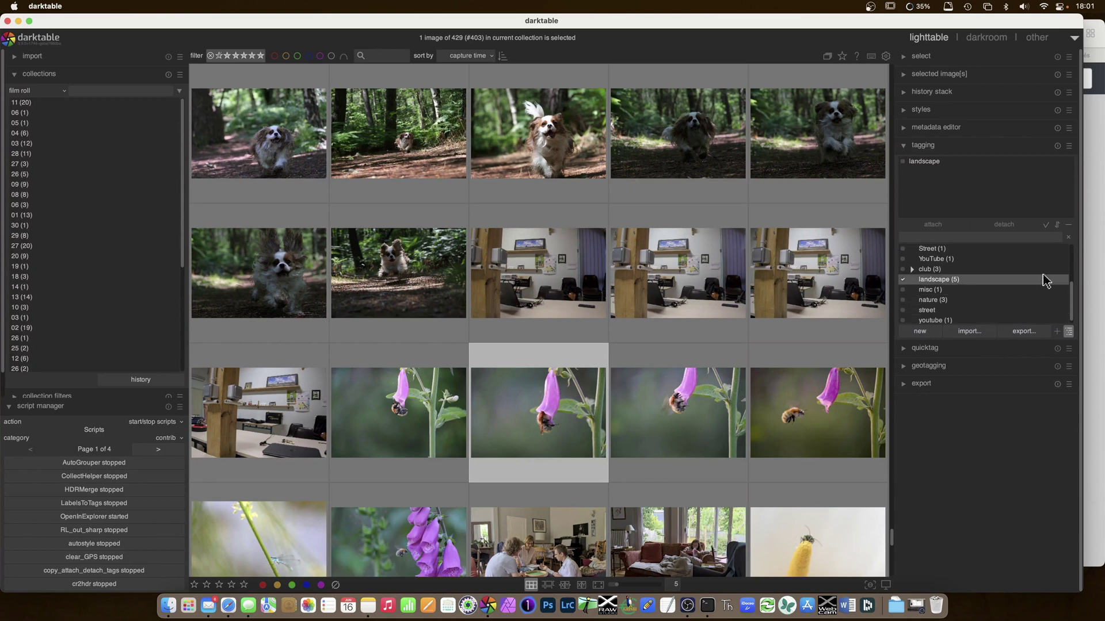
drag(1076, 295, 1073, 288)
scroll(1030, 274, up, 1)
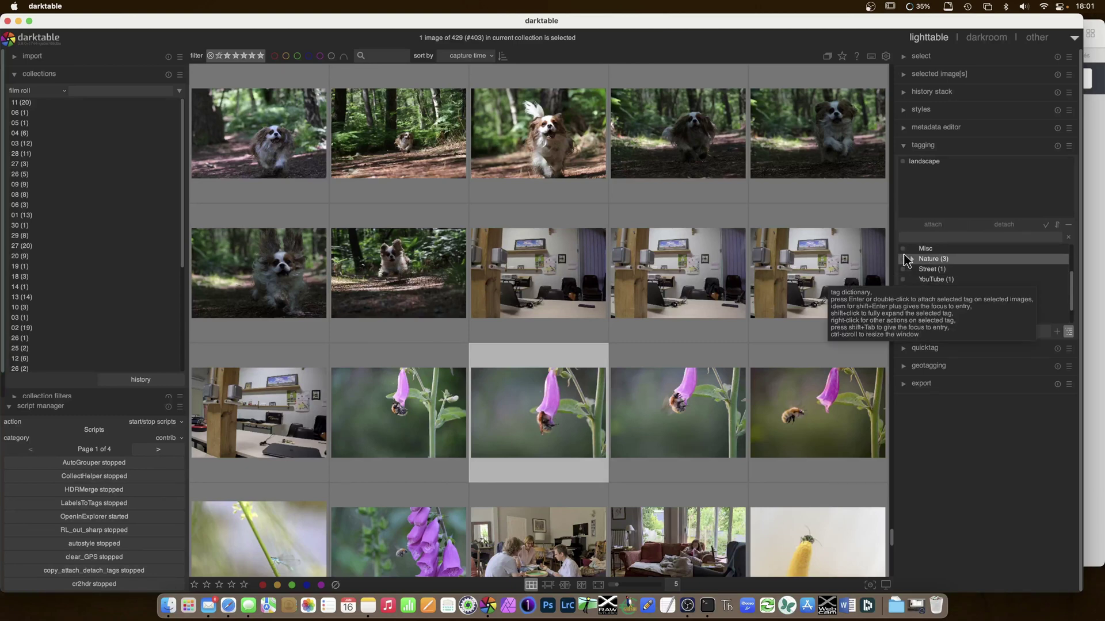
Step: Move the Landscape tag out of Nature to the top level by changing its path to Landscape
click(912, 261)
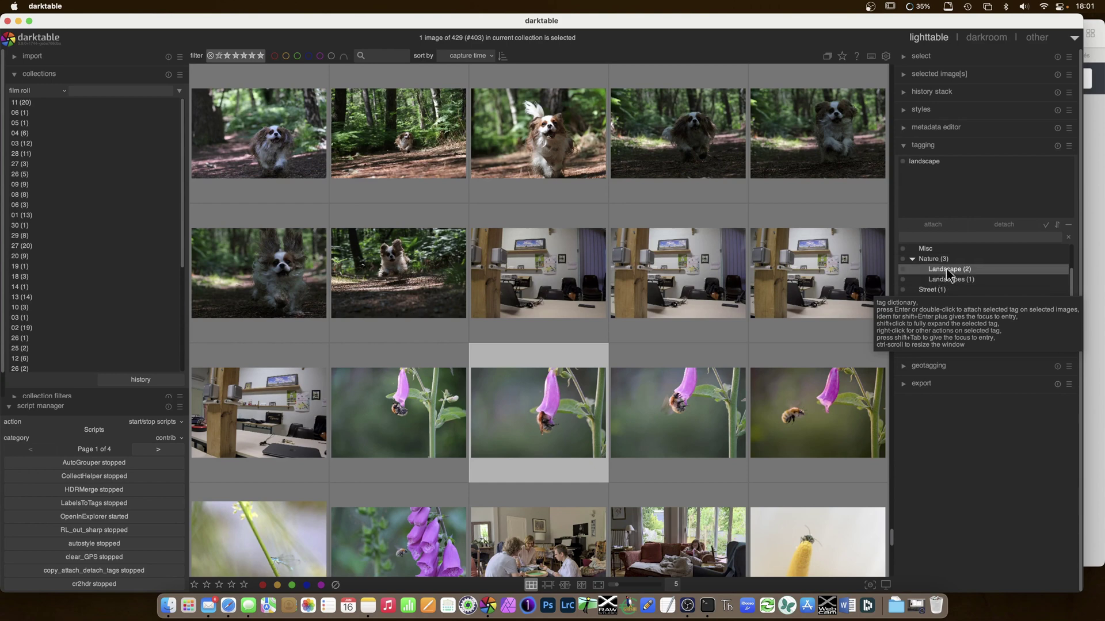
click(944, 272)
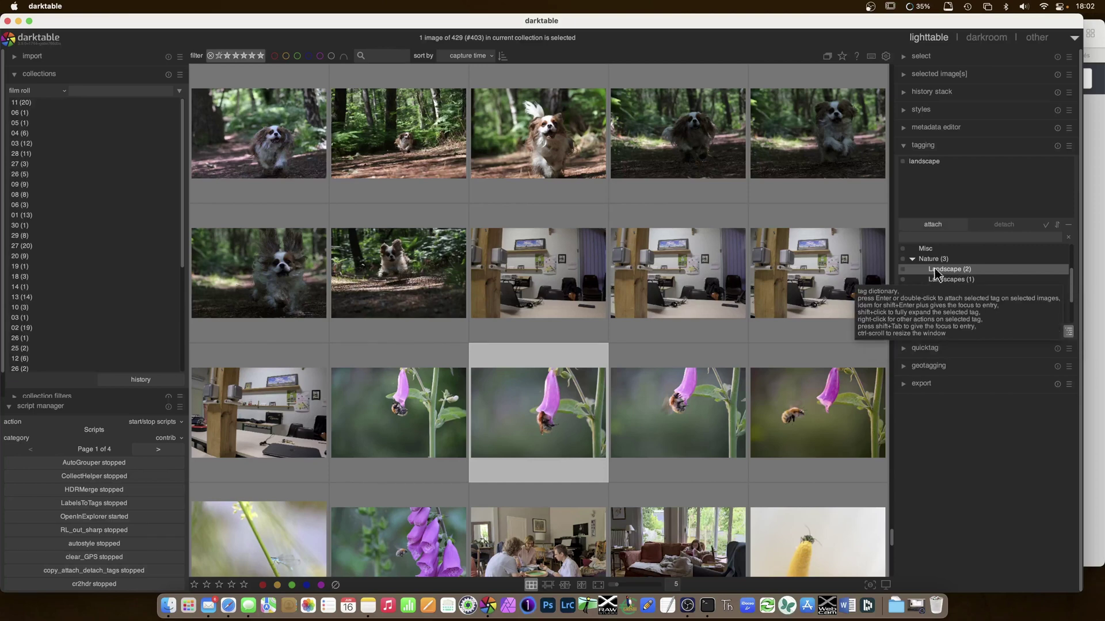
right_click(935, 274)
click(972, 320)
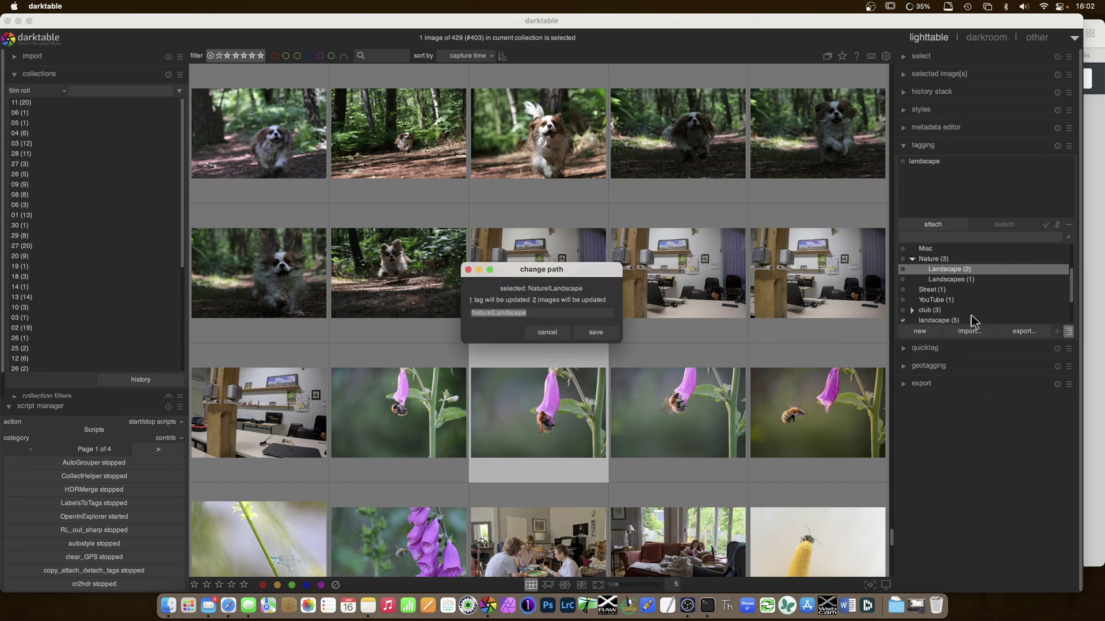
click(494, 312)
drag(492, 312, 463, 314)
key(BackSpace)
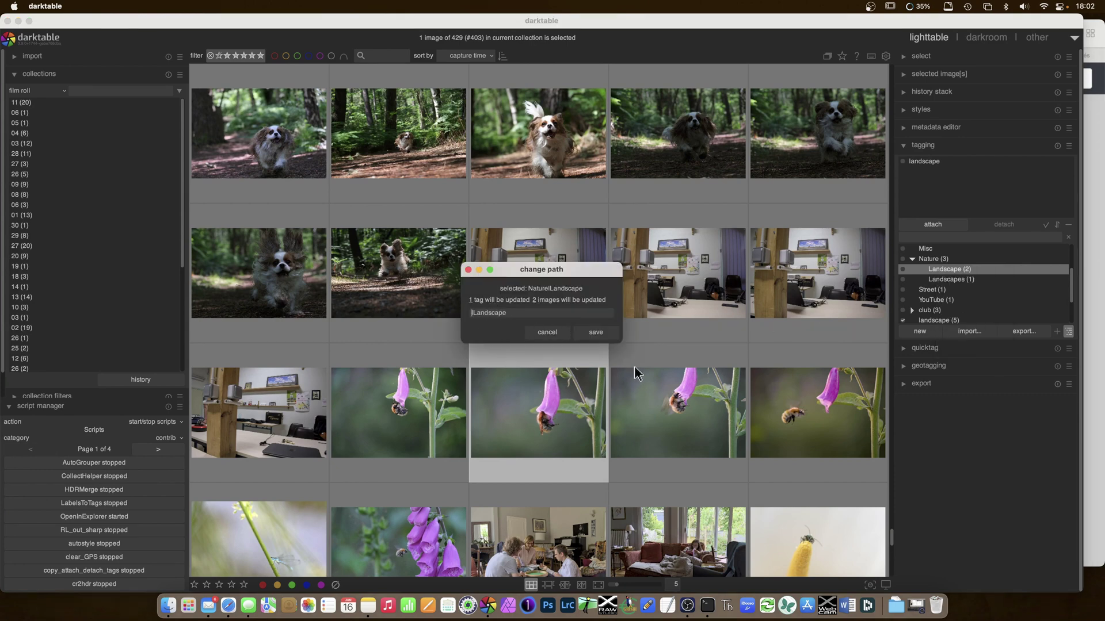
click(602, 337)
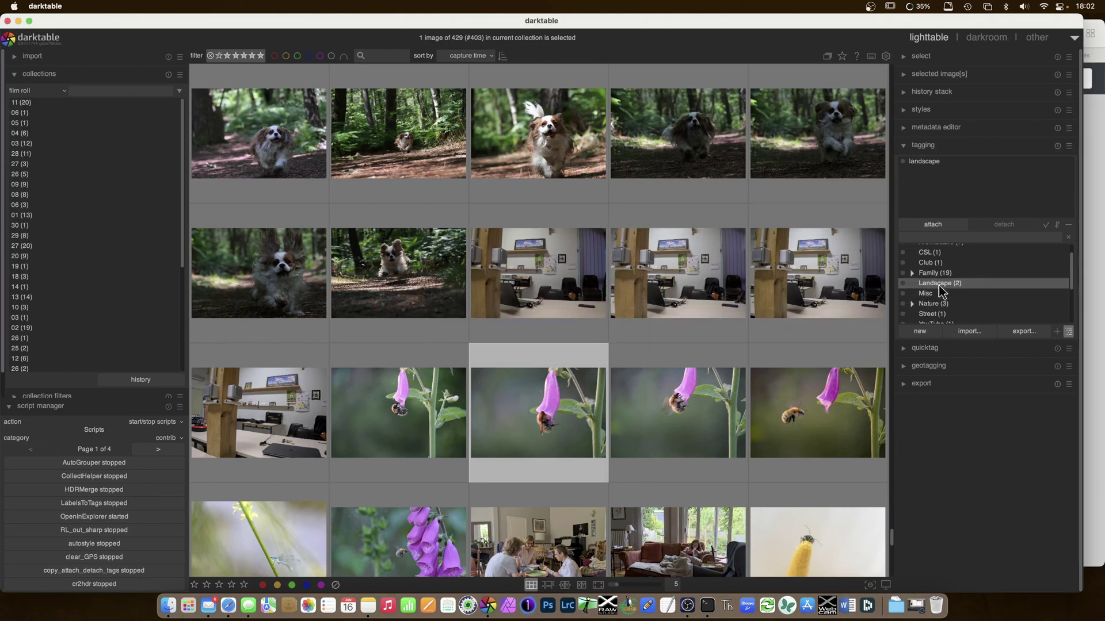
Step: Move the Landscapes tag out of Nature to the top level by changing its path to Landscapes
scroll(993, 287, up, 2)
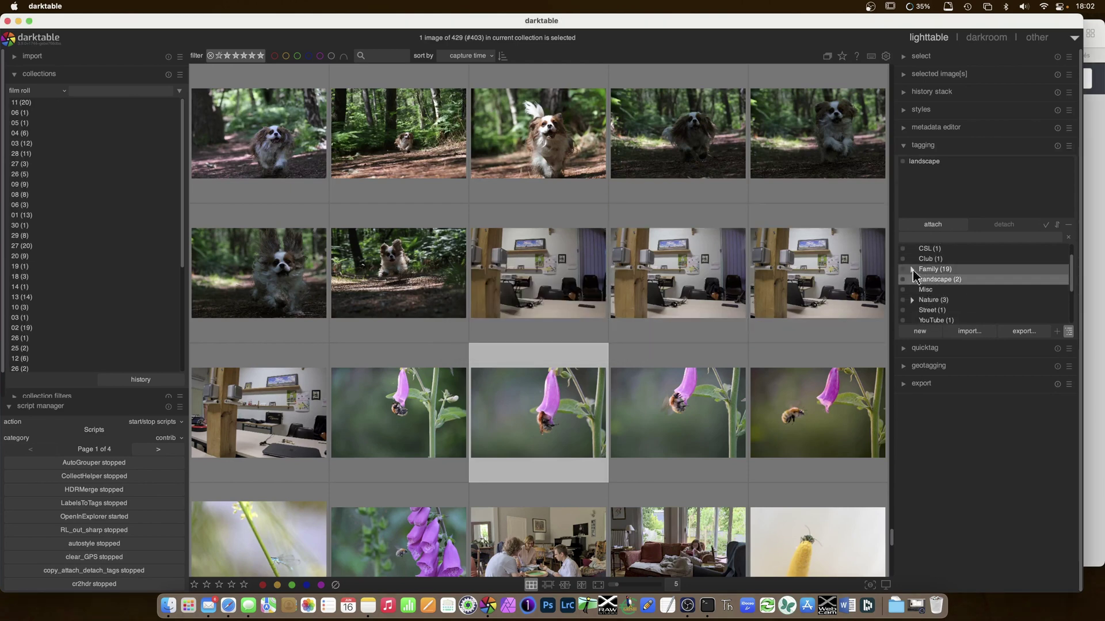
click(911, 301)
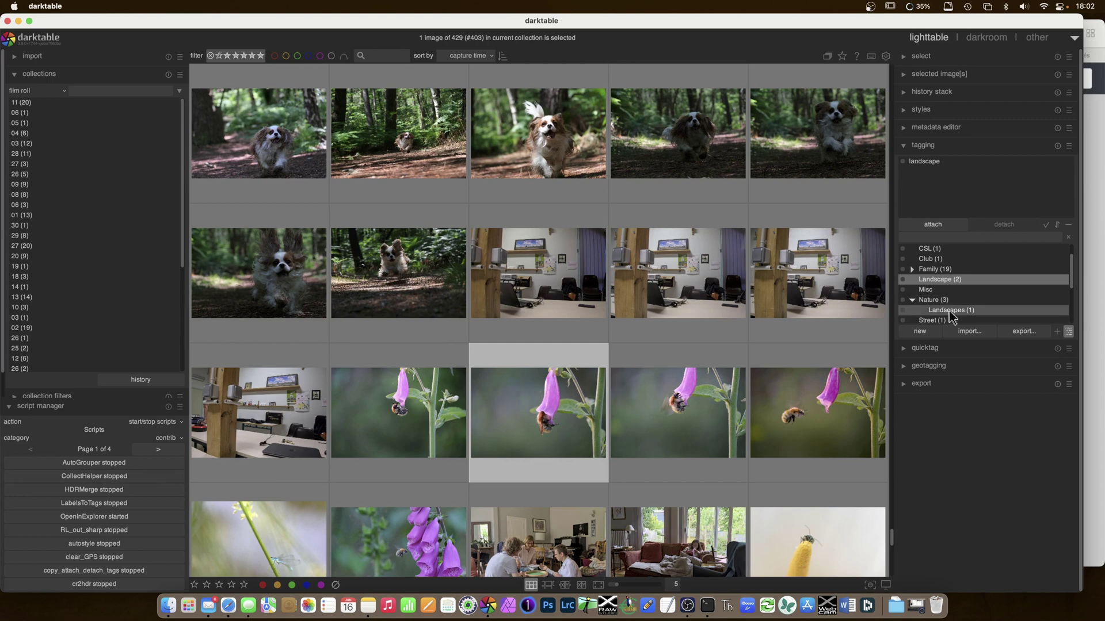
click(949, 312)
right_click(950, 311)
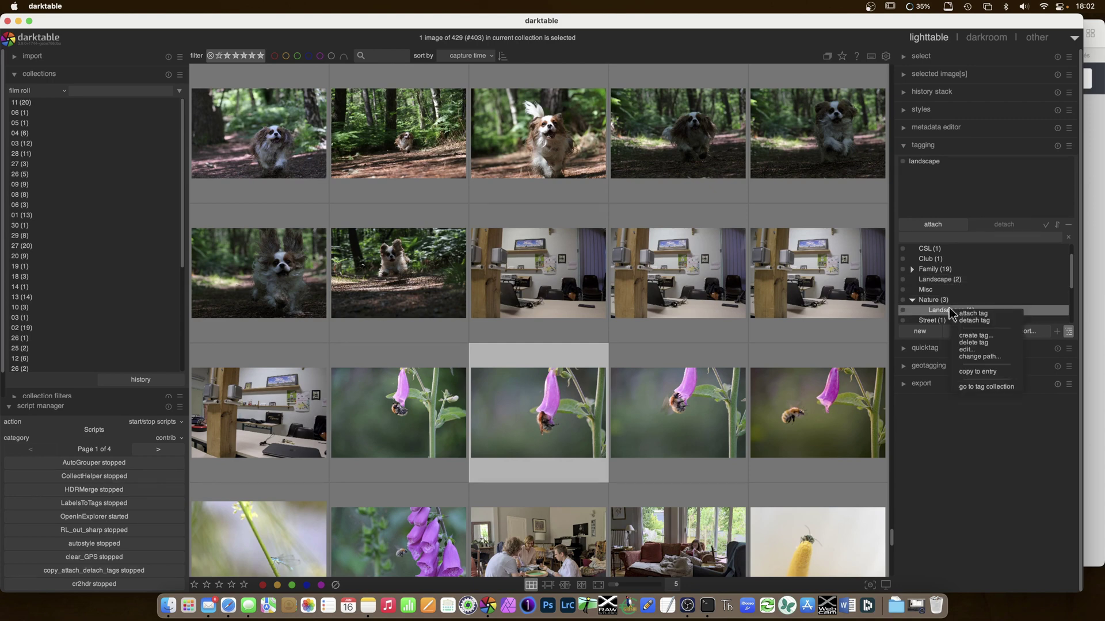
click(993, 363)
click(489, 312)
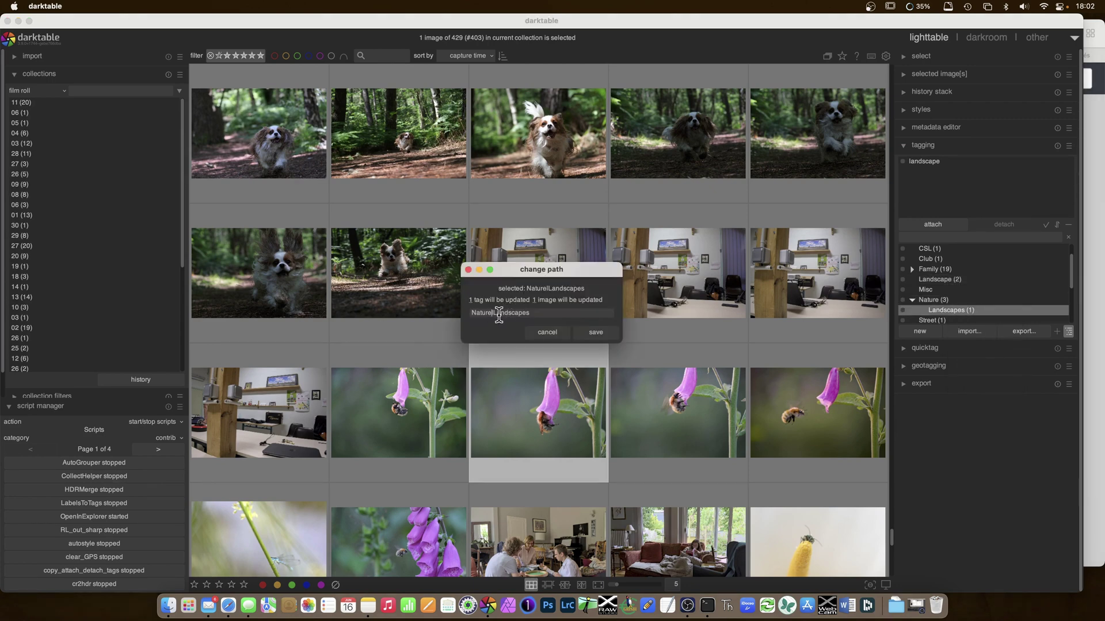
key(BackSpace)
key(BackSpace)
key(BackSpace)
key(BackSpace)
key(BackSpace)
key(BackSpace)
key(BackSpace)
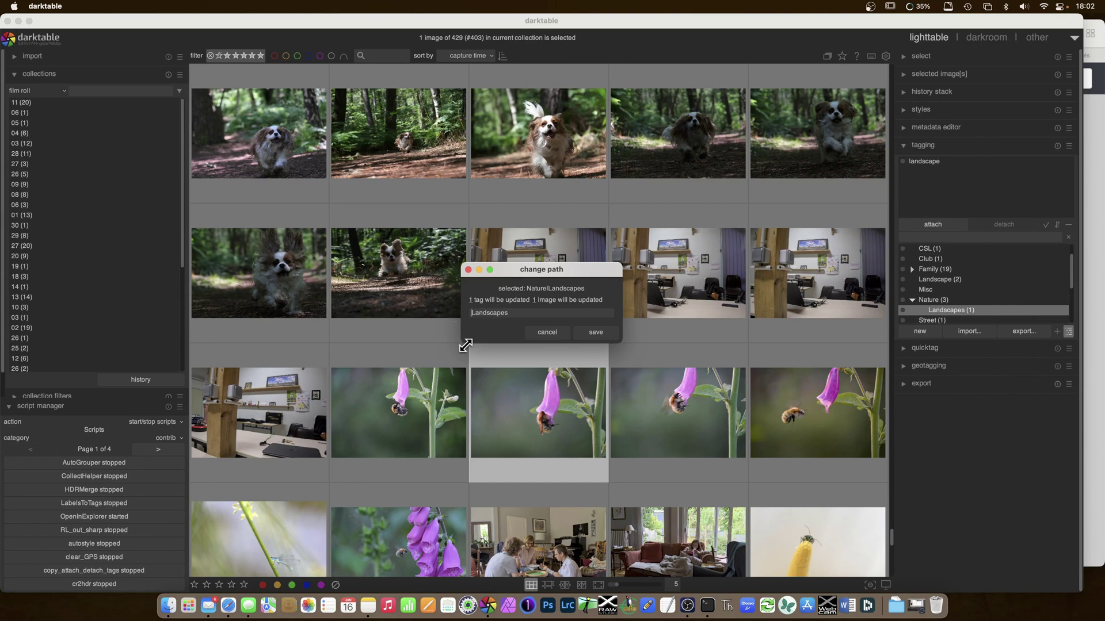
click(596, 332)
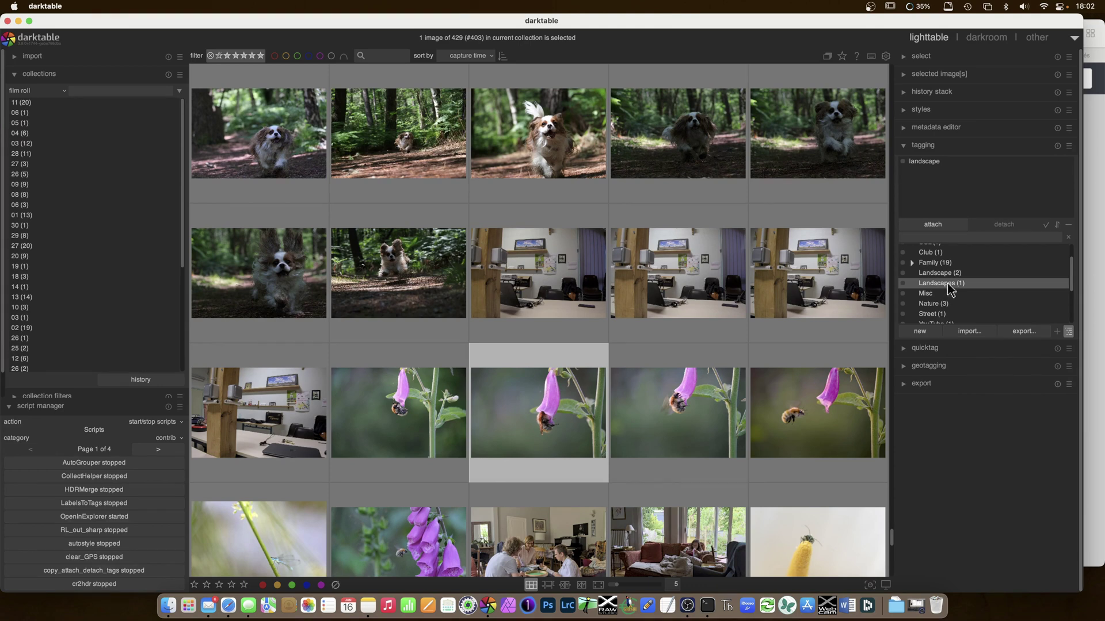
Step: Move the Landscapes tag into Nature and return it to the top level by changing its path back to Landscapes
scroll(1071, 284, down, 1)
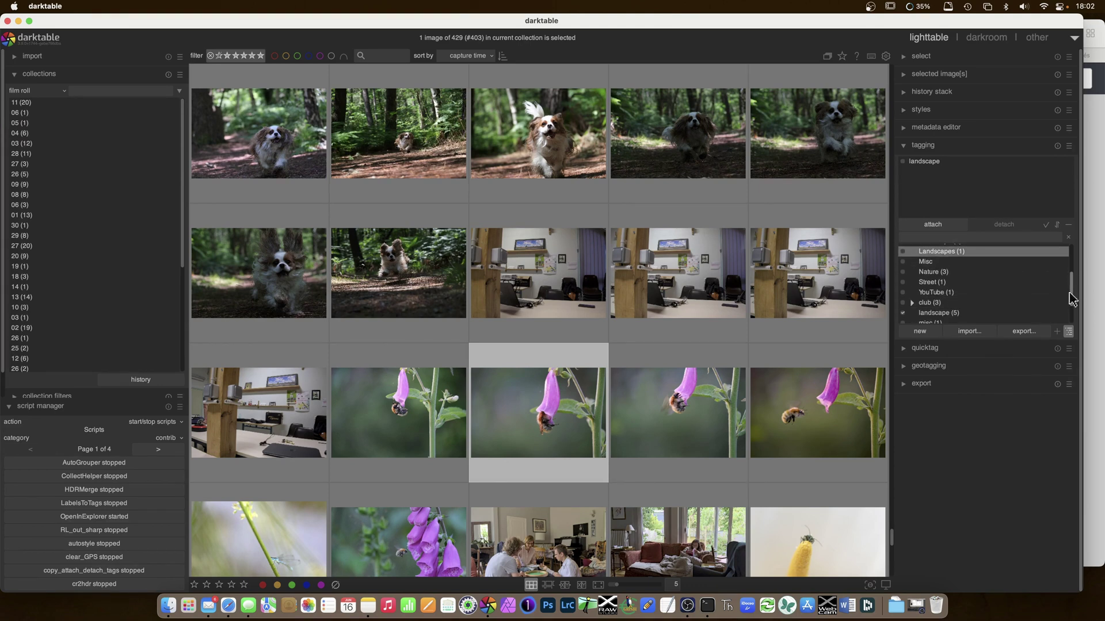
mouse_move(927, 277)
mouse_down()
mouse_move(956, 286)
mouse_move(935, 295)
mouse_up()
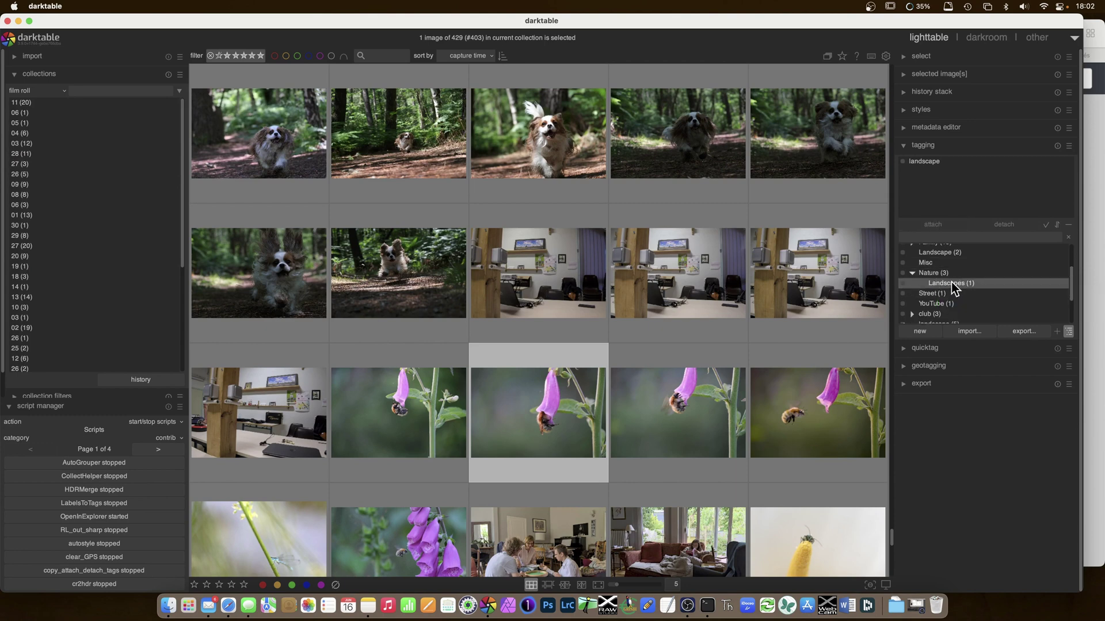
right_click(947, 284)
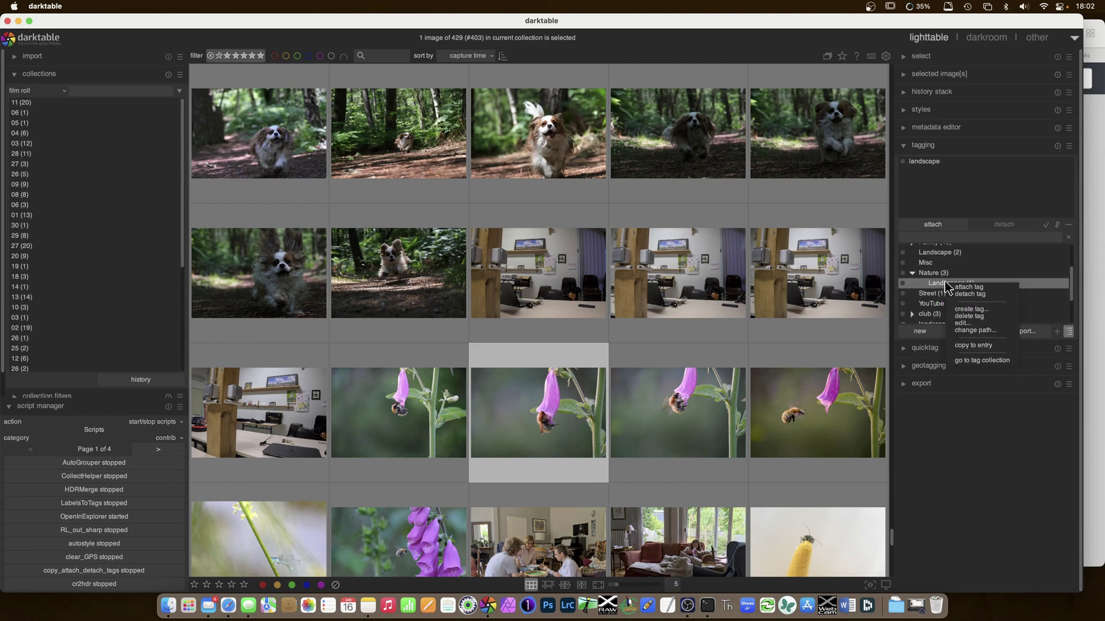
click(975, 330)
drag(493, 312, 472, 312)
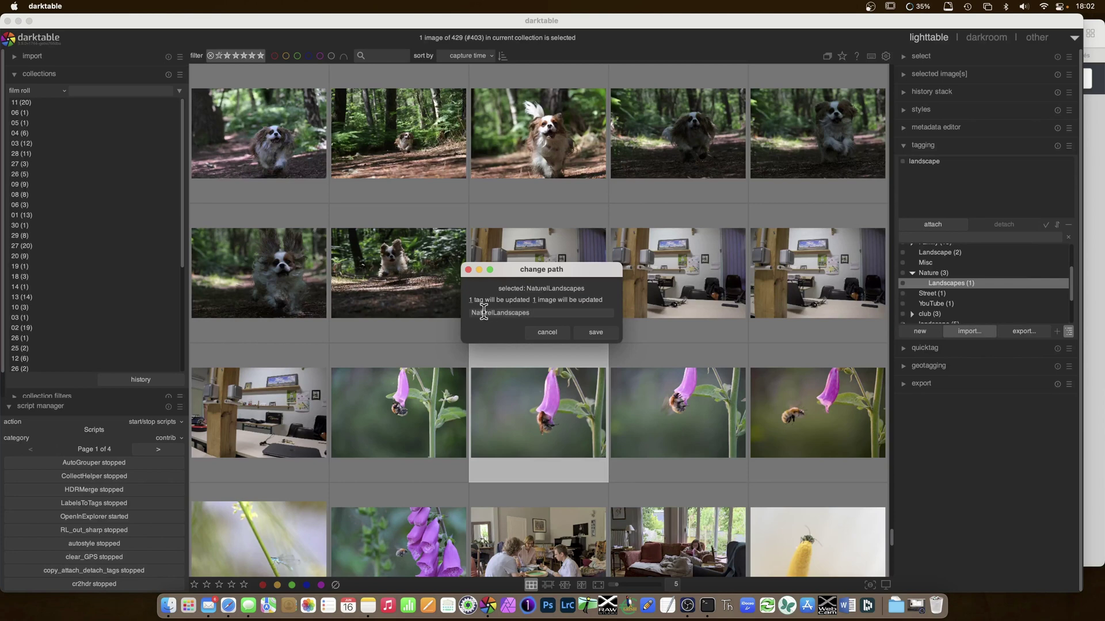
key(BackSpace)
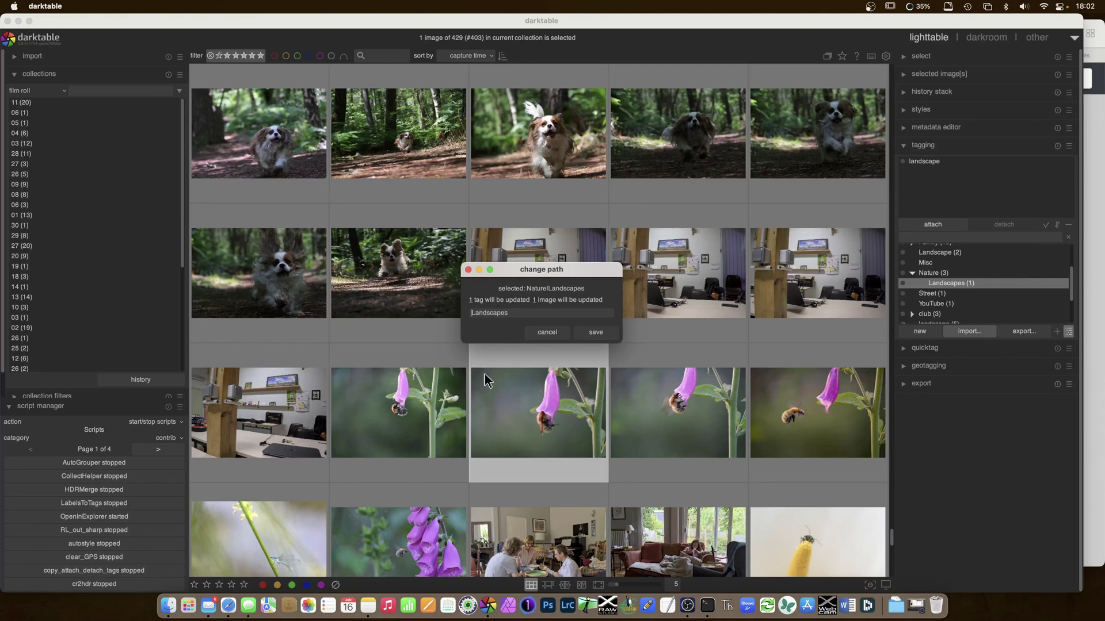
click(595, 334)
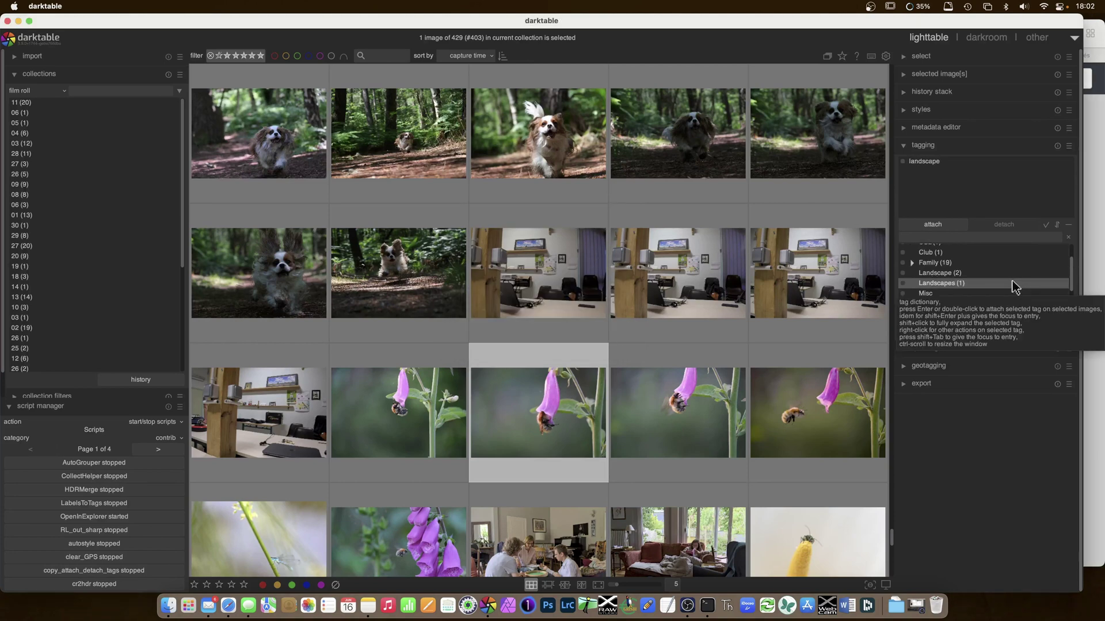
Step: Try to rename the top-level Landscapes tag to Landscape in its edit dialog, then reselect the tag
scroll(1069, 268, down, 1)
scroll(1069, 275, up, 4)
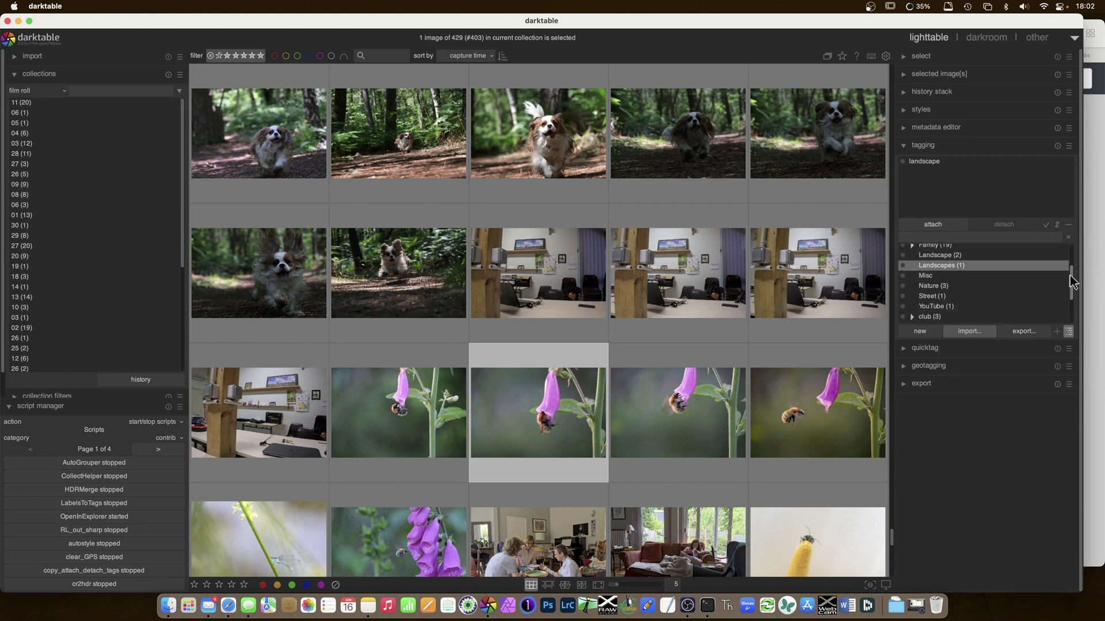
drag(1071, 253, 1072, 296)
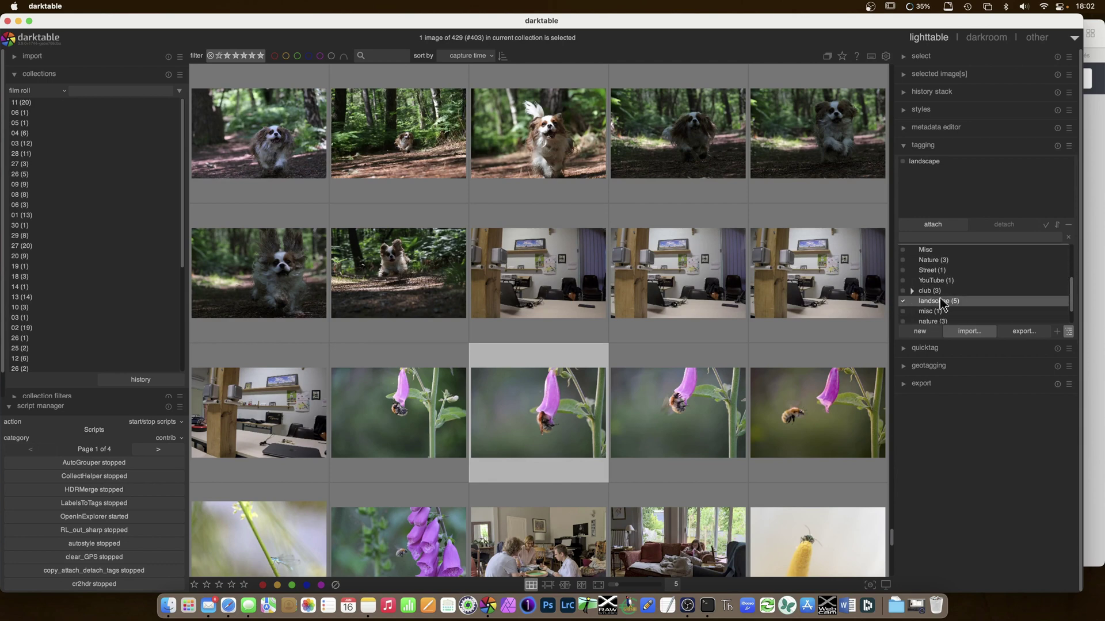
scroll(942, 303, up, 2)
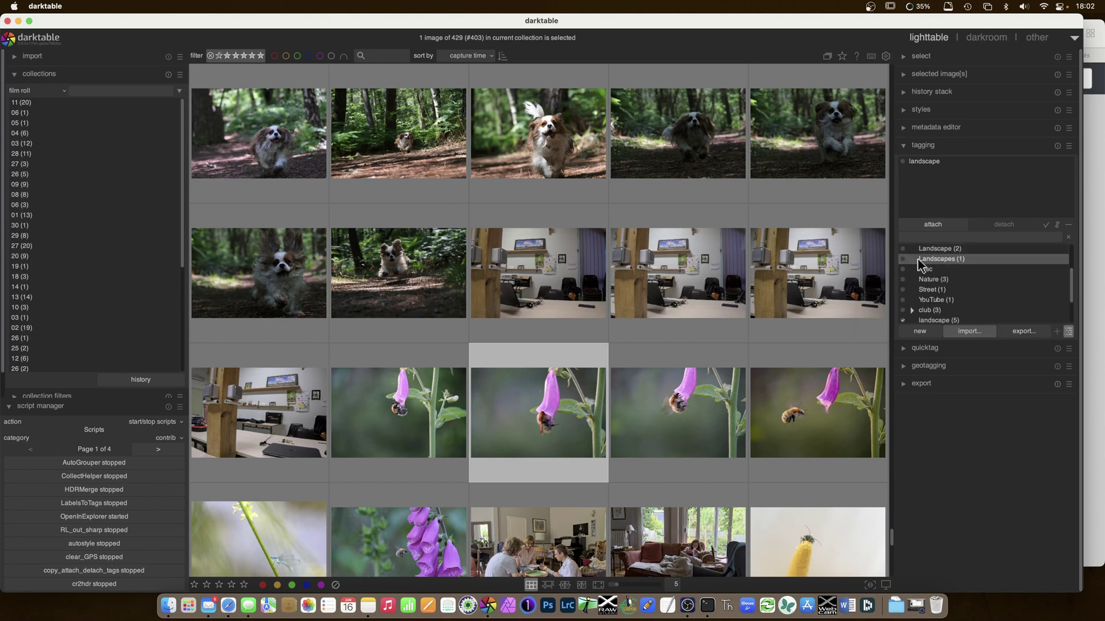
right_click(939, 262)
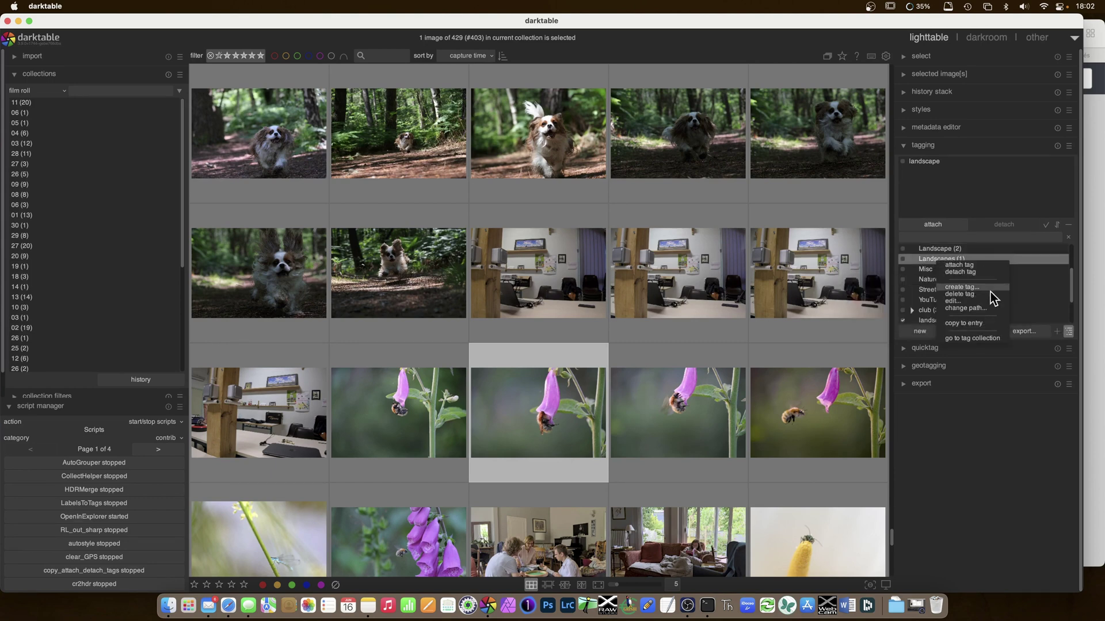
click(972, 301)
click(556, 294)
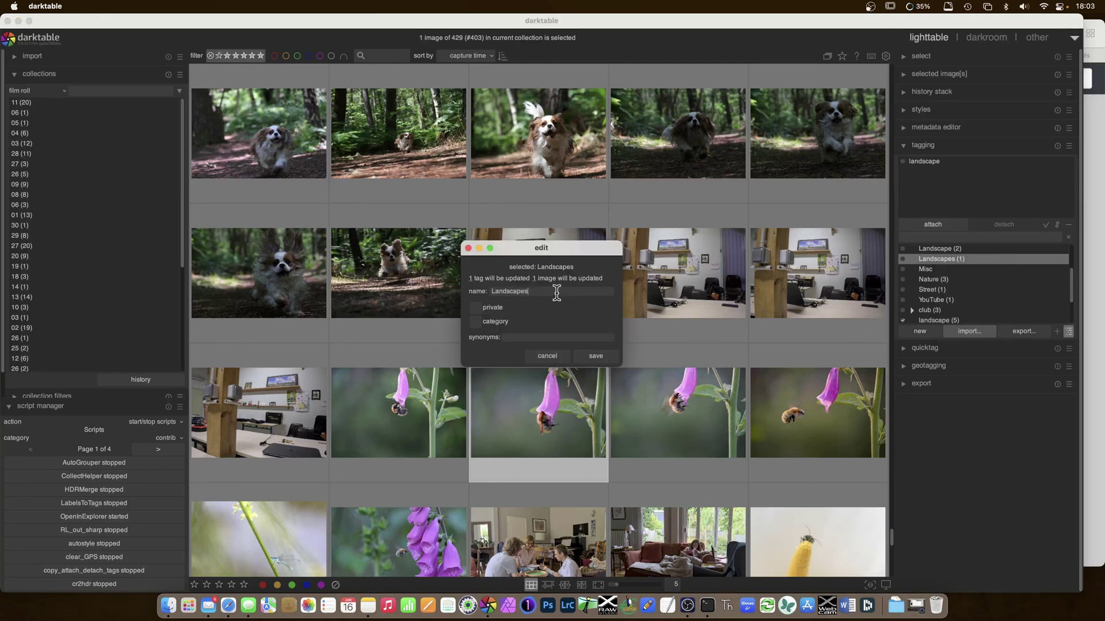
click(594, 357)
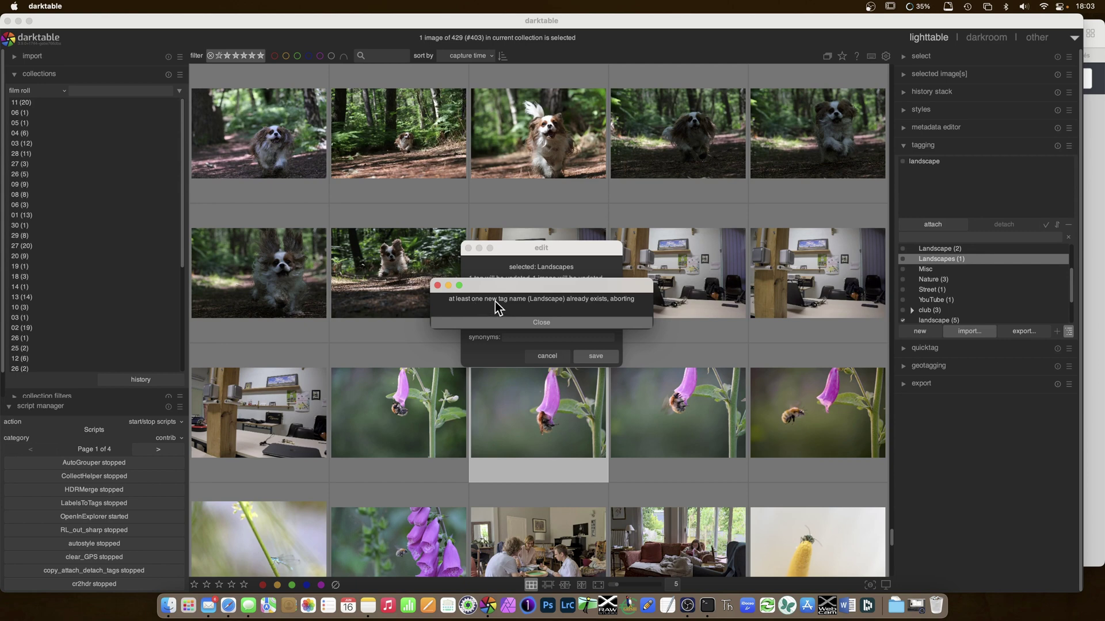
click(568, 322)
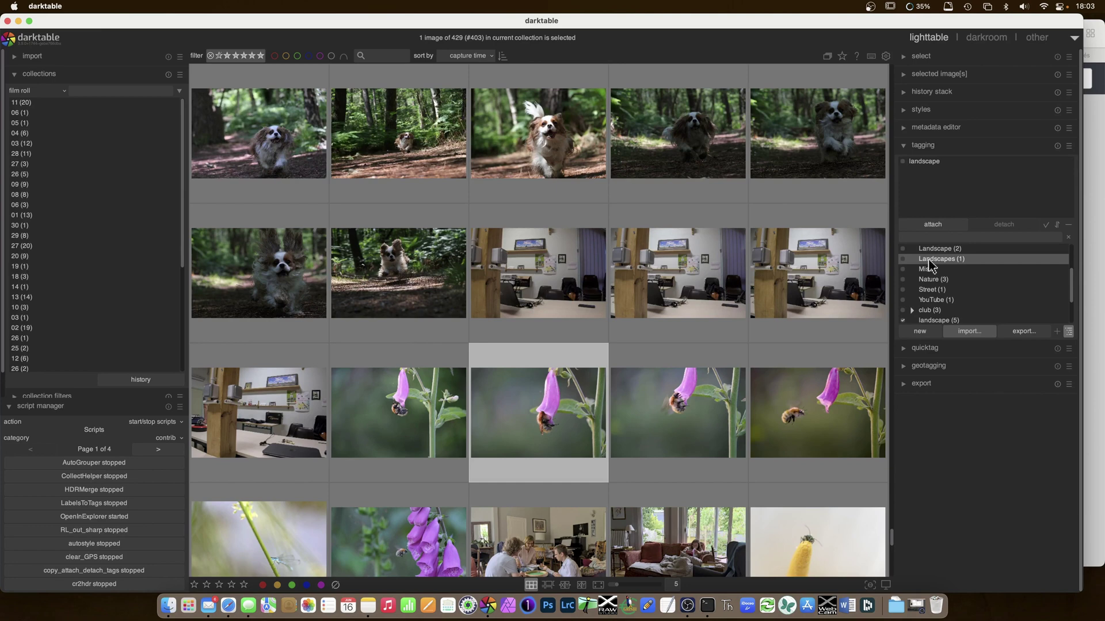
click(962, 259)
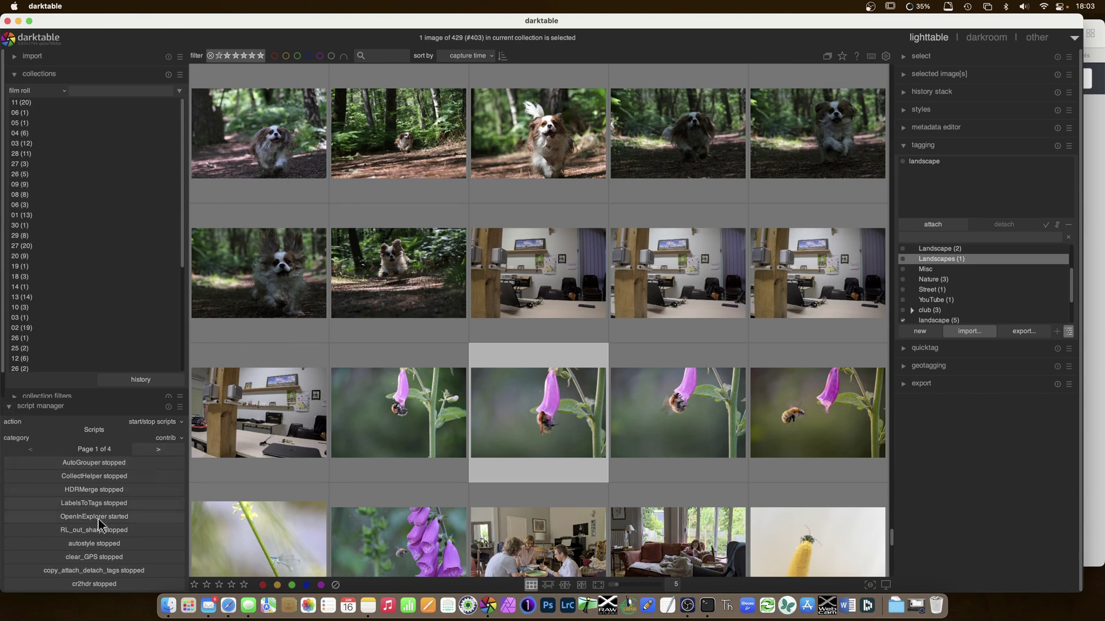
Step: Start the rename-tags script from the contrib category in the script manager
click(162, 448)
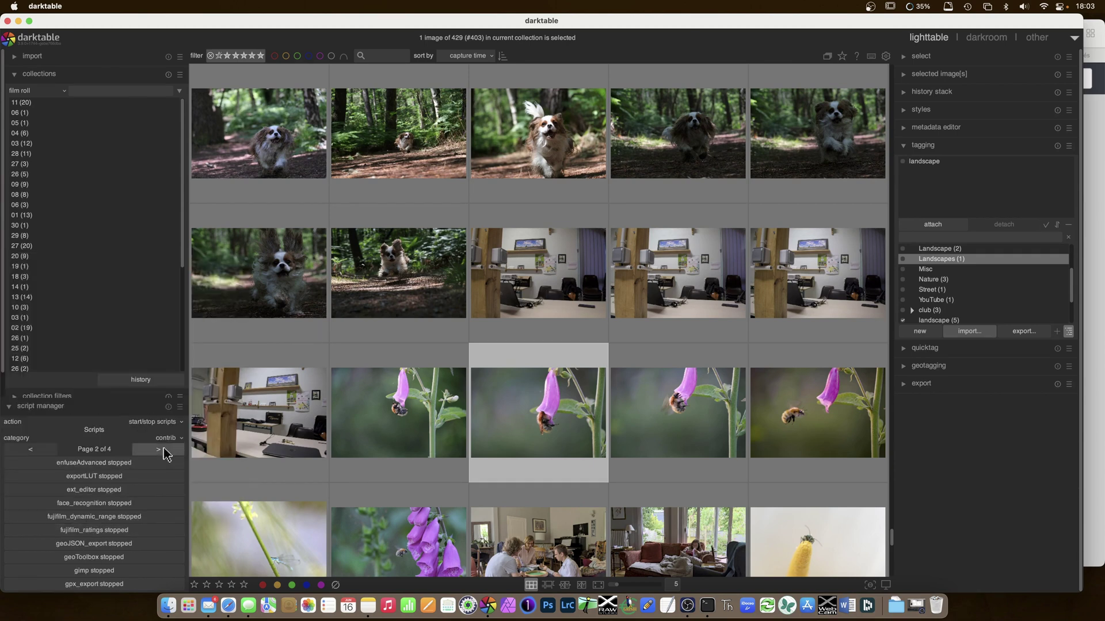
click(163, 449)
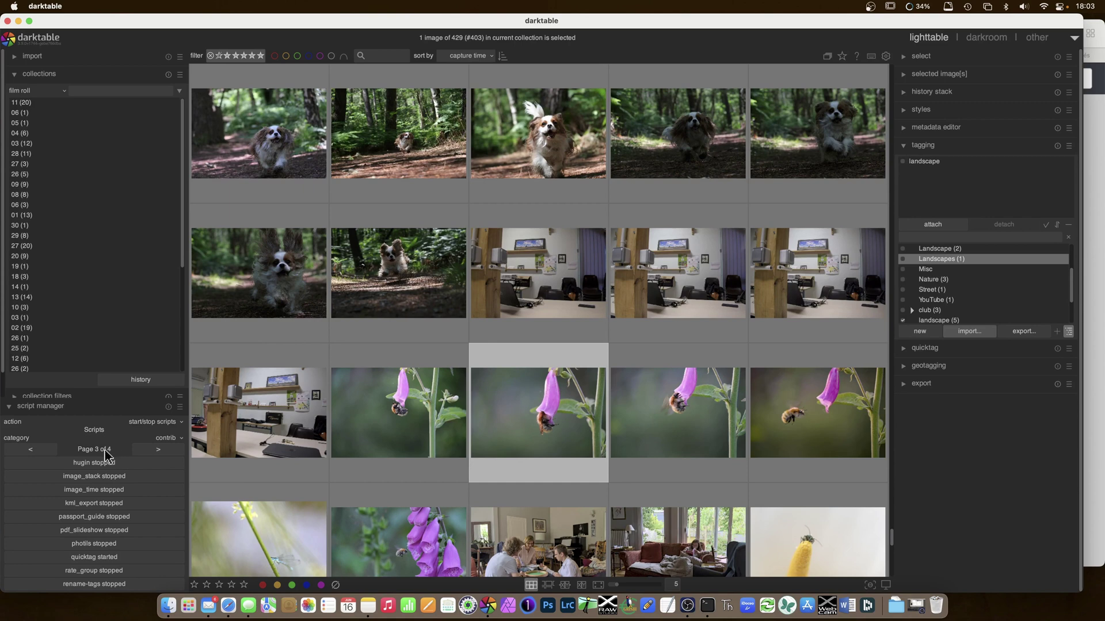
click(100, 585)
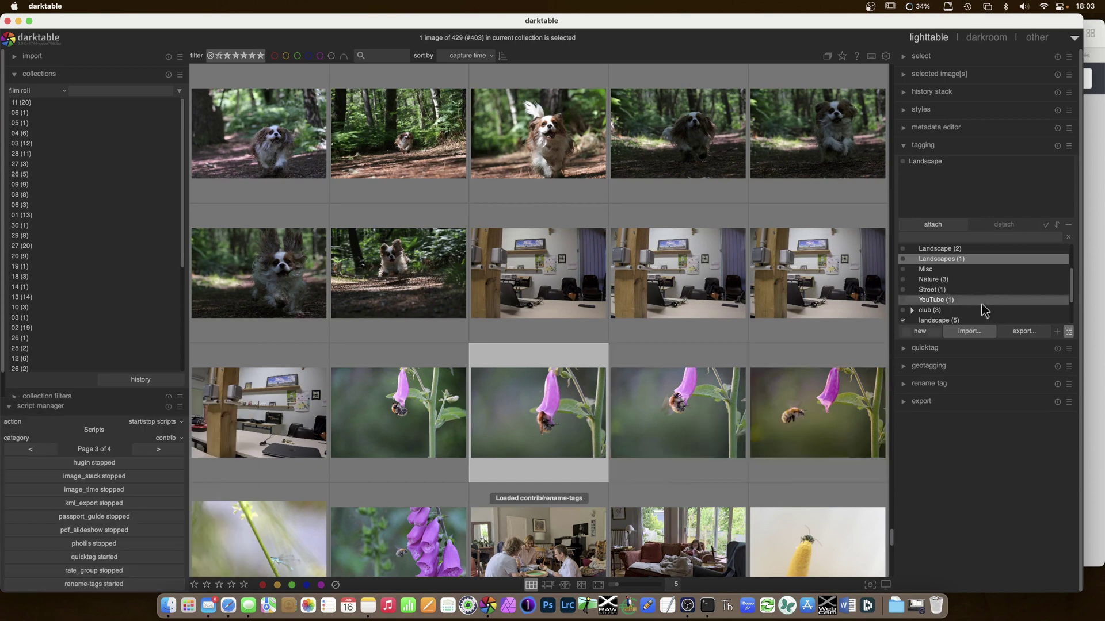
Step: Rename the tag Landscapes to Landscape with the rename tag module, and check the result in the tag dictionary
click(913, 387)
click(978, 214)
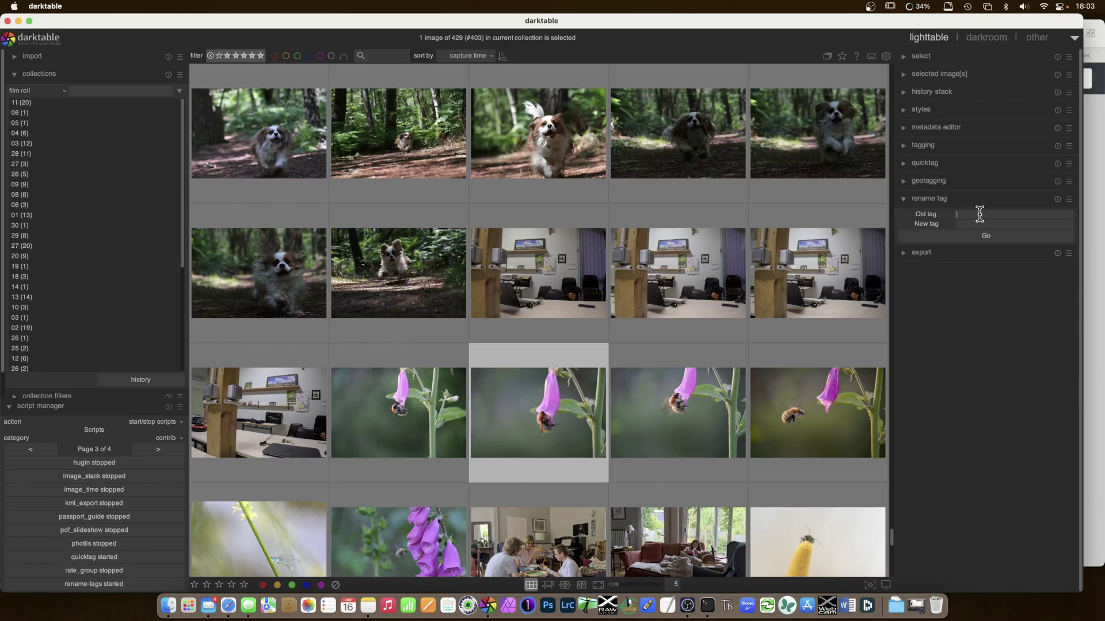
text(Landscapes)
key(Tab)
click(986, 237)
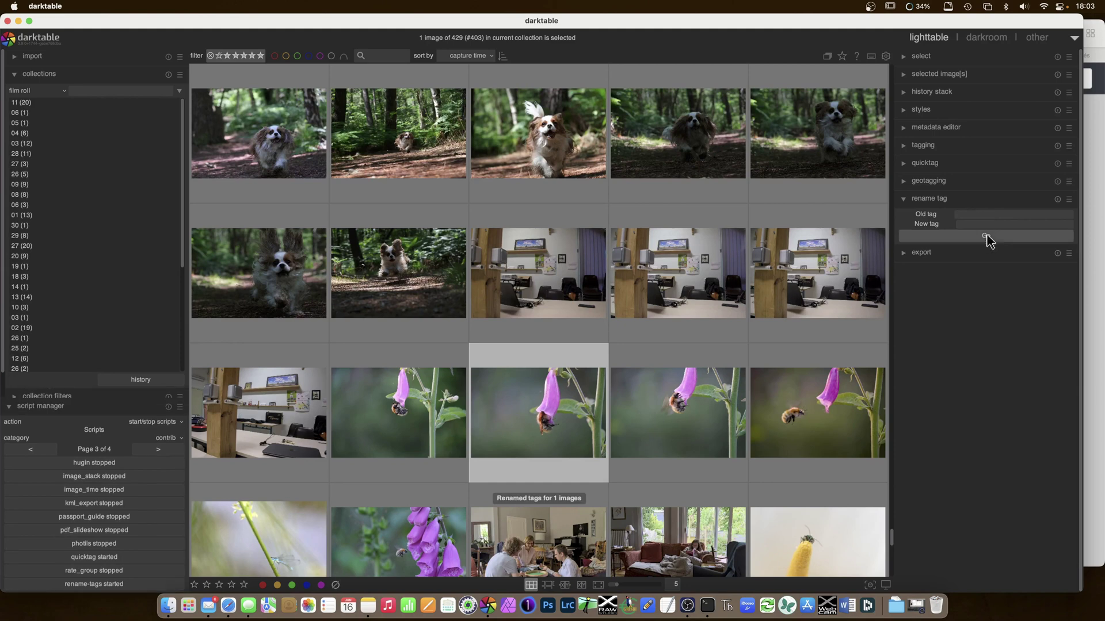
click(905, 146)
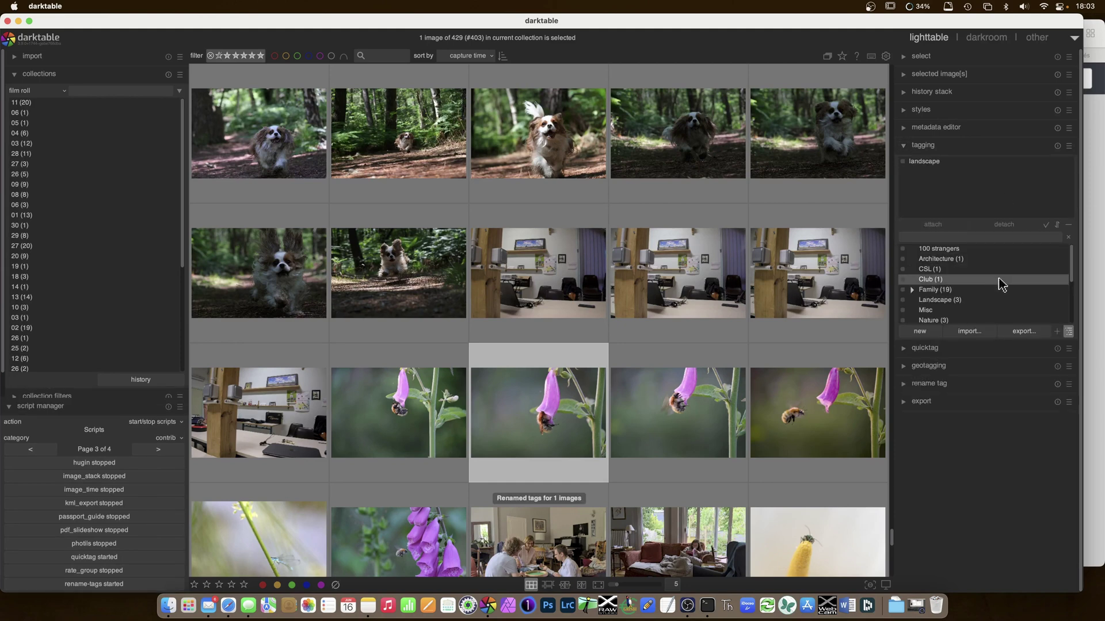
click(958, 301)
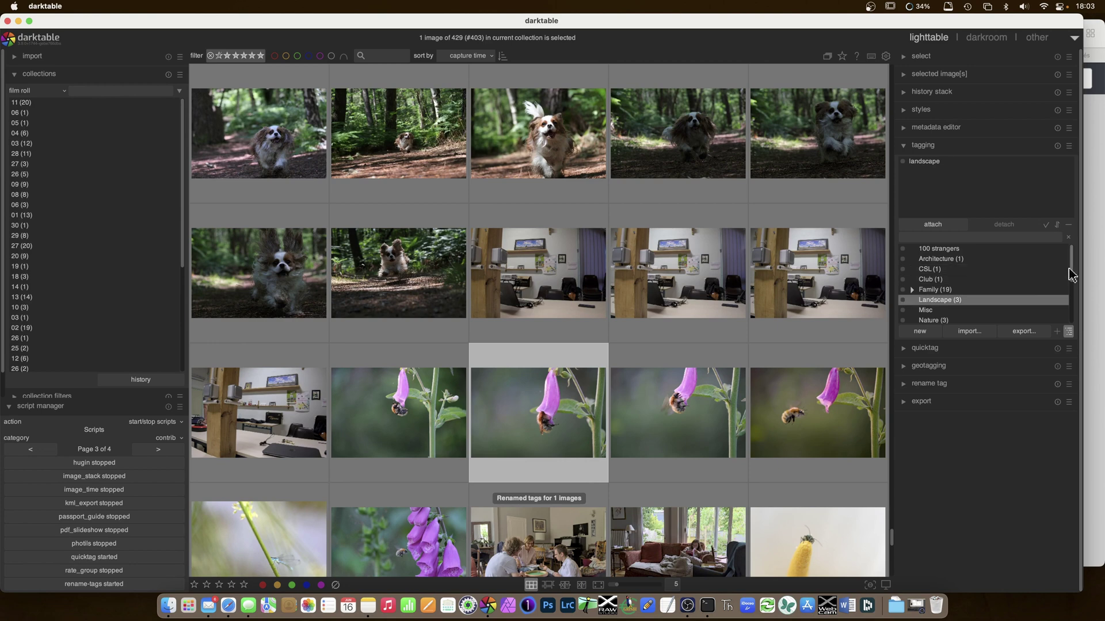
drag(1074, 274, 1071, 300)
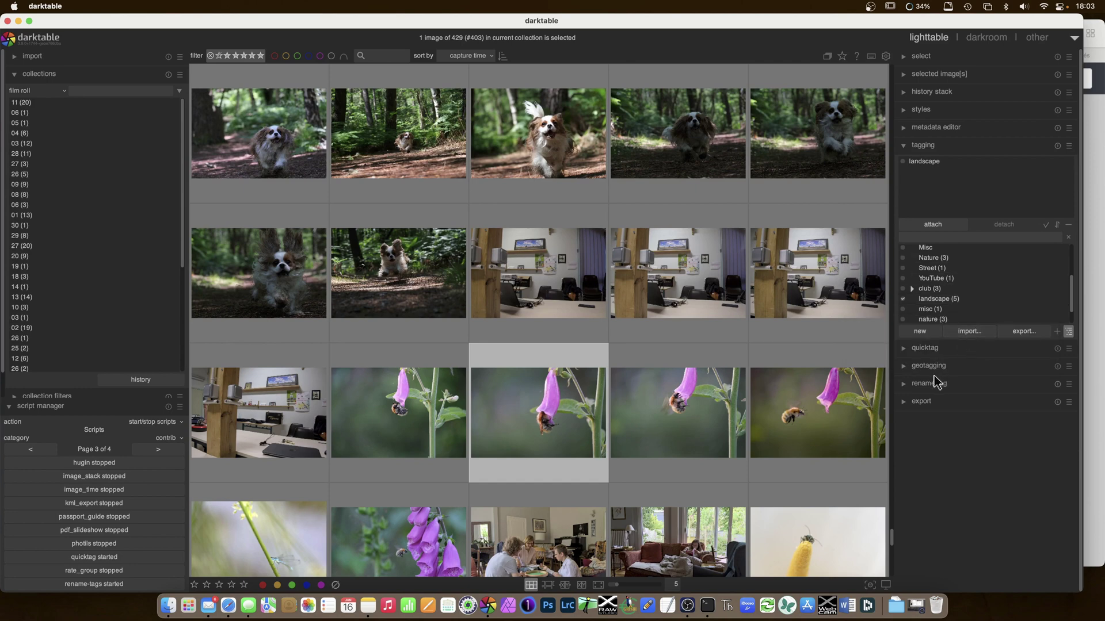
Step: Merge the lowercase landscape tag into Landscape with the rename tag module, and select Landscape in the tag dictionary
click(906, 384)
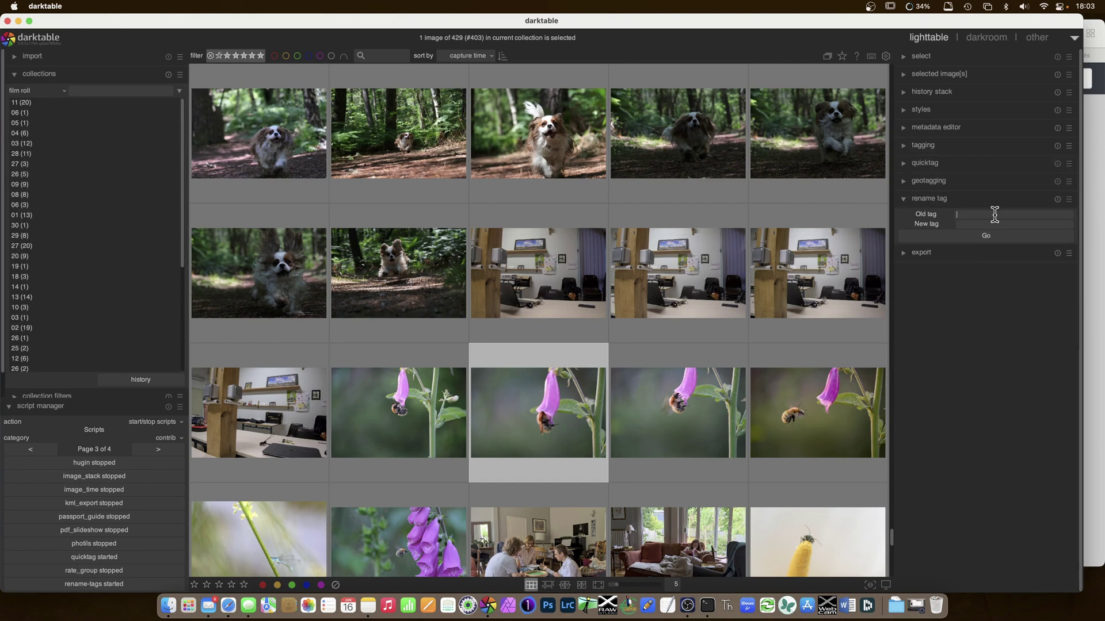
text(landscape)
key(Tab)
text(Landscape)
click(991, 239)
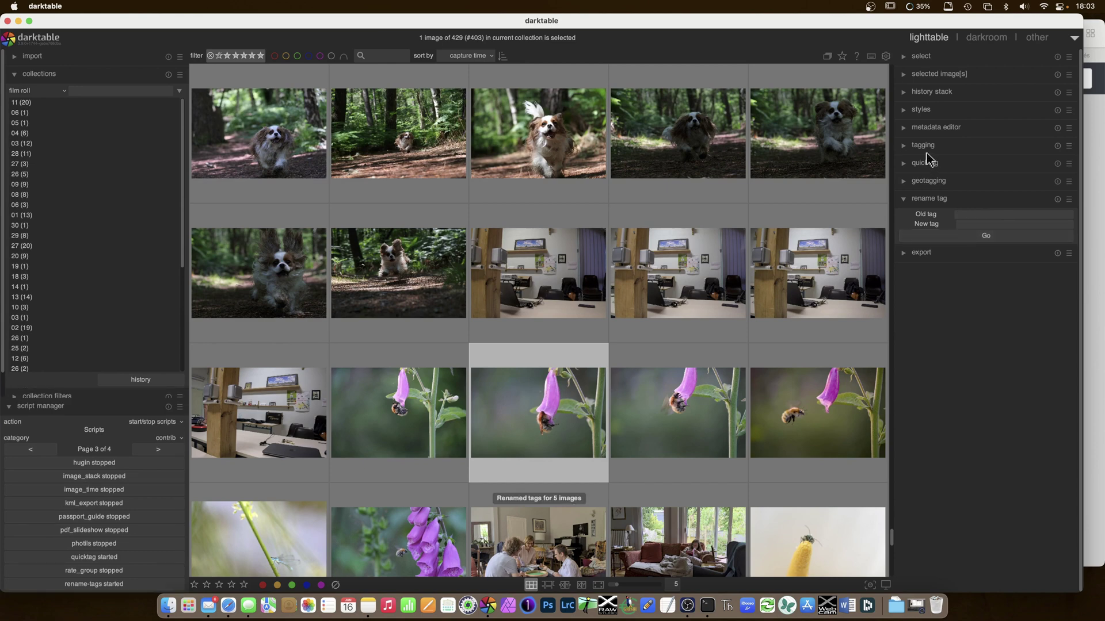
click(910, 147)
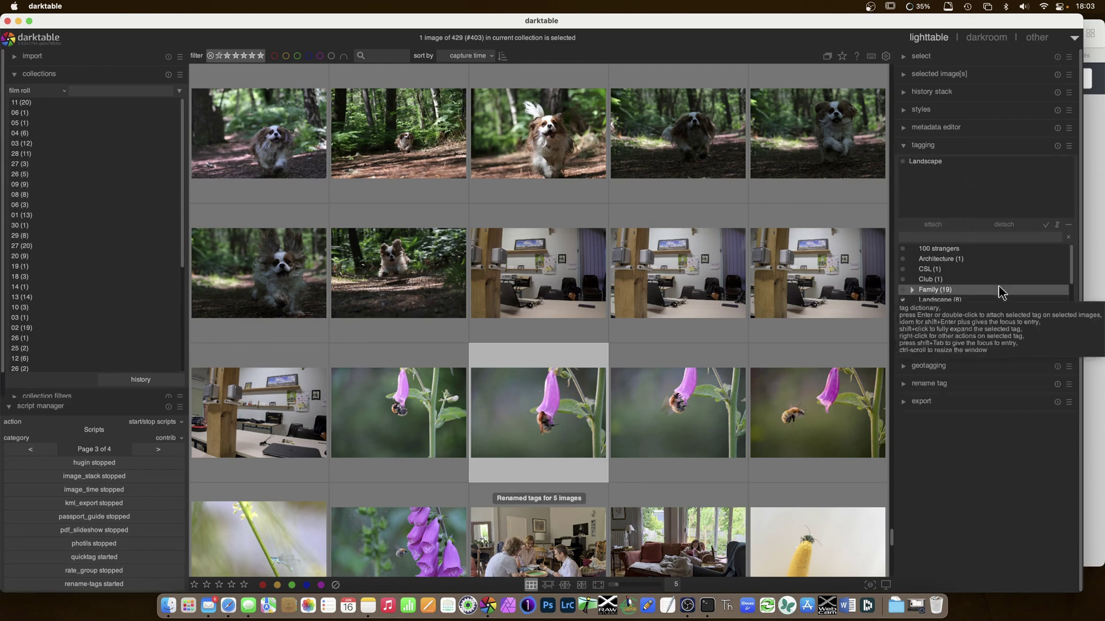
click(978, 301)
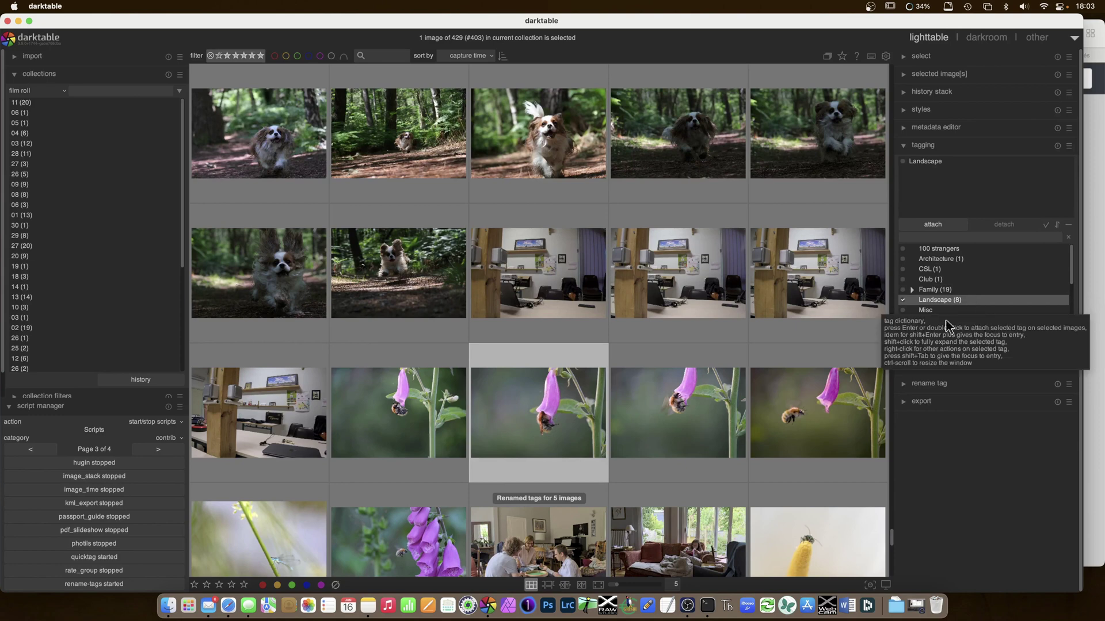
Step: Review the configured quicktags, and return to the tag dictionary in the tagging module
click(909, 349)
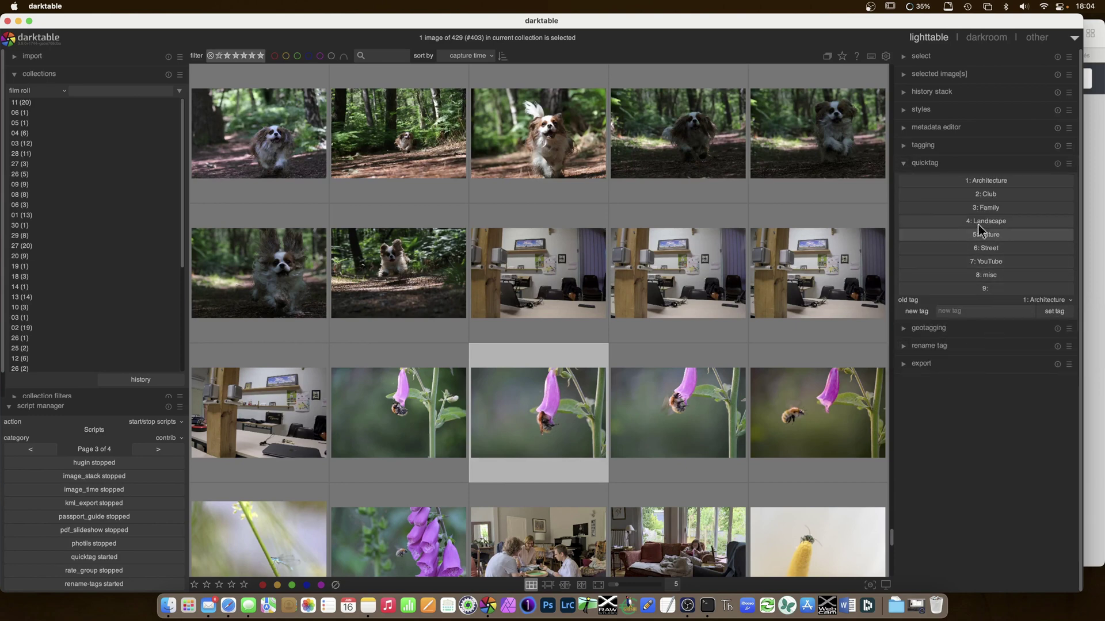
click(905, 166)
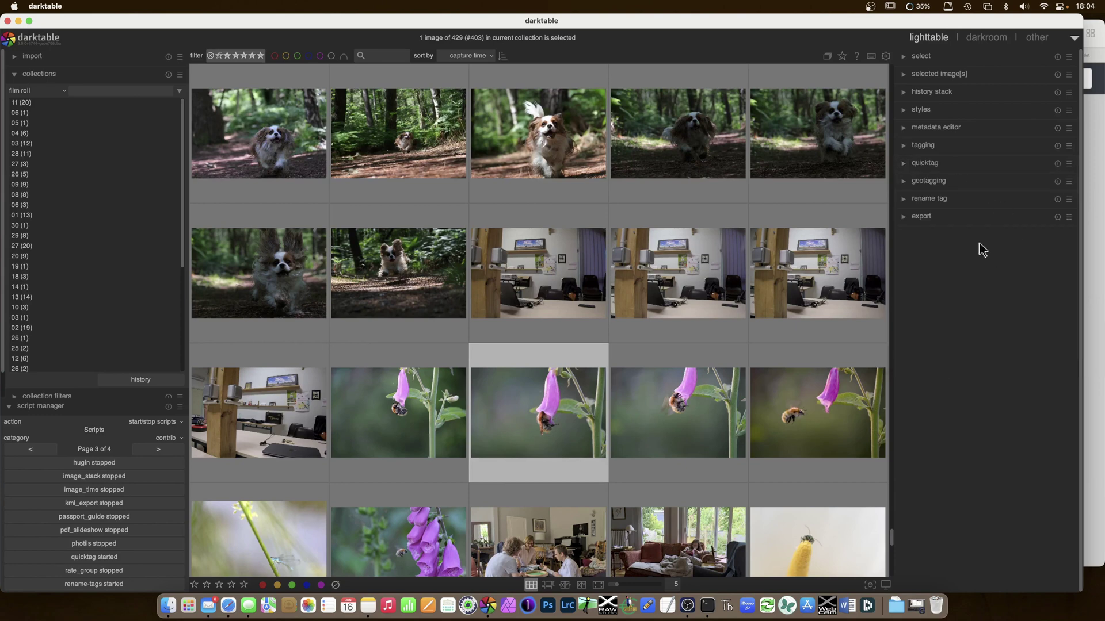
click(903, 145)
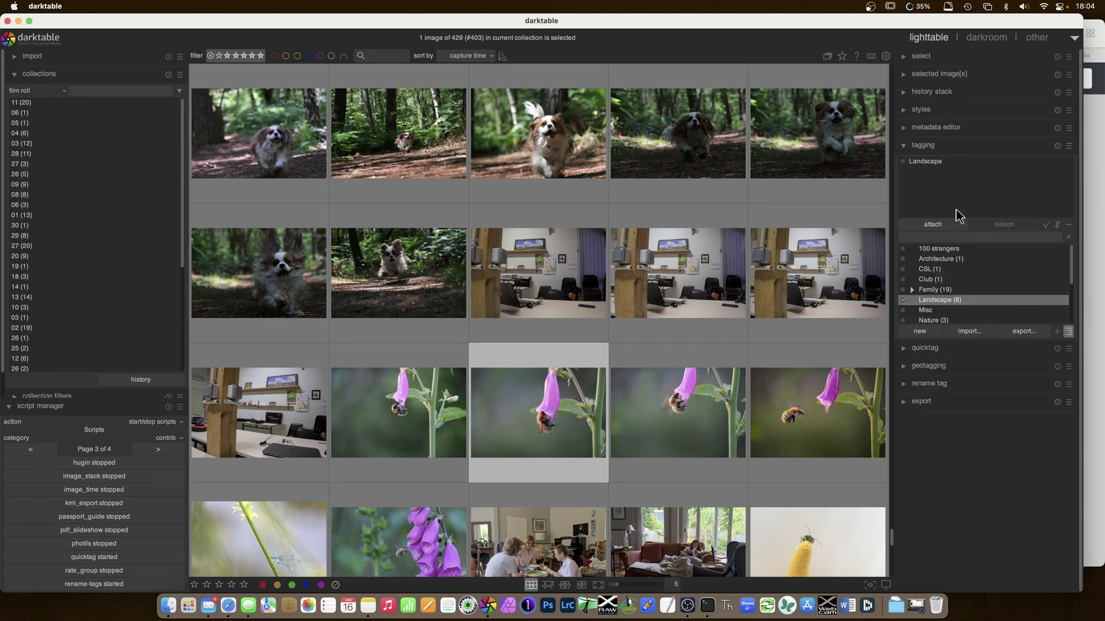